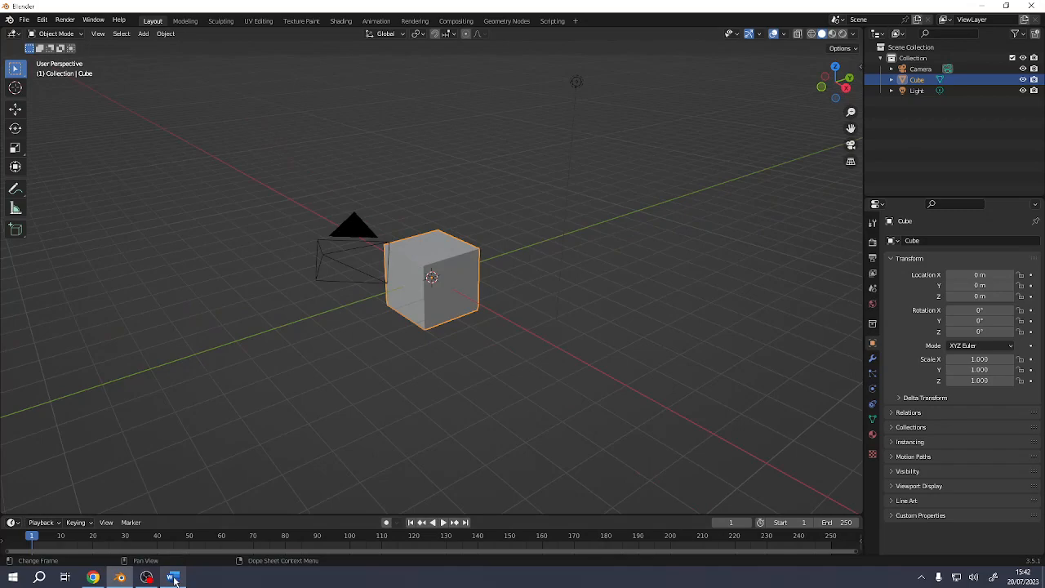
# - Switch to the open Word letter and examine the Young Animator of the Year entry, including its animation brief and deadline
pyautogui.moveTo(485, 322); pyautogui.dragTo(275, 455, button='middle')
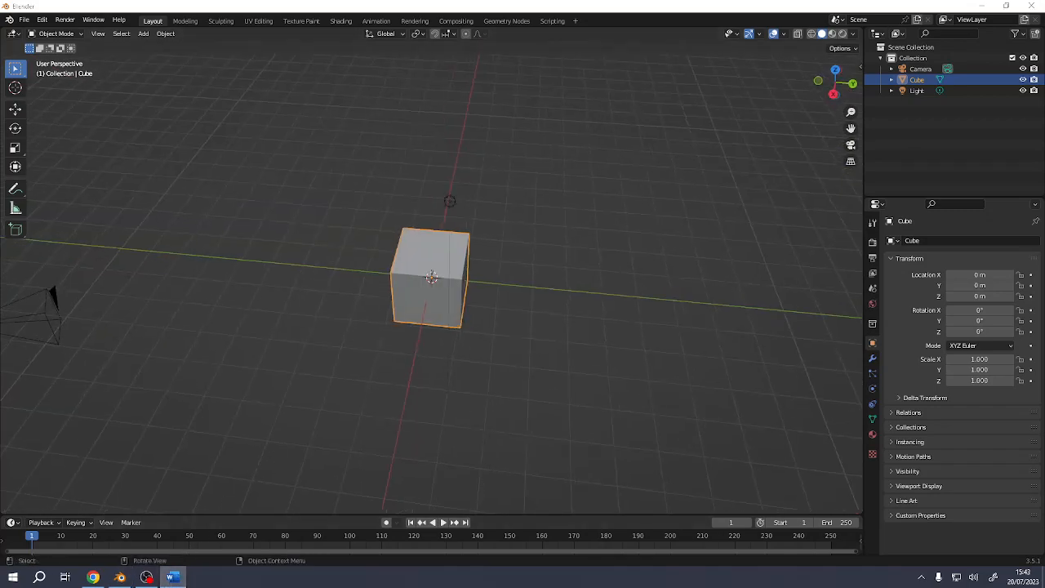
pyautogui.click(173, 578)
pyautogui.keyDown('ctrl'); pyautogui.scroll(2, 551, 233); pyautogui.keyUp('ctrl')
pyautogui.keyDown('ctrl'); pyautogui.scroll(3, 551, 233); pyautogui.keyUp('ctrl')
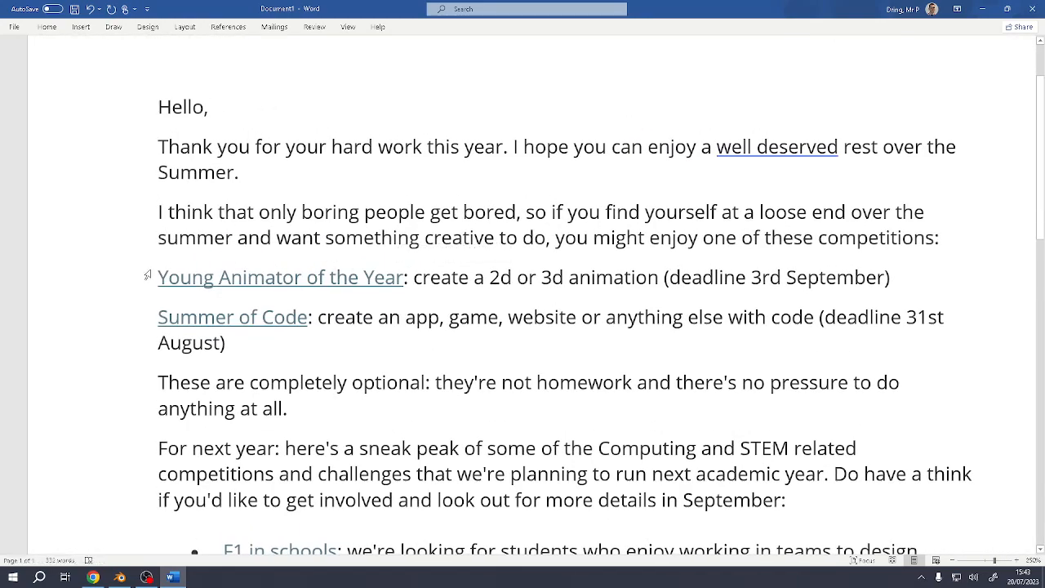
pyautogui.moveTo(160, 271); pyautogui.dragTo(388, 341)
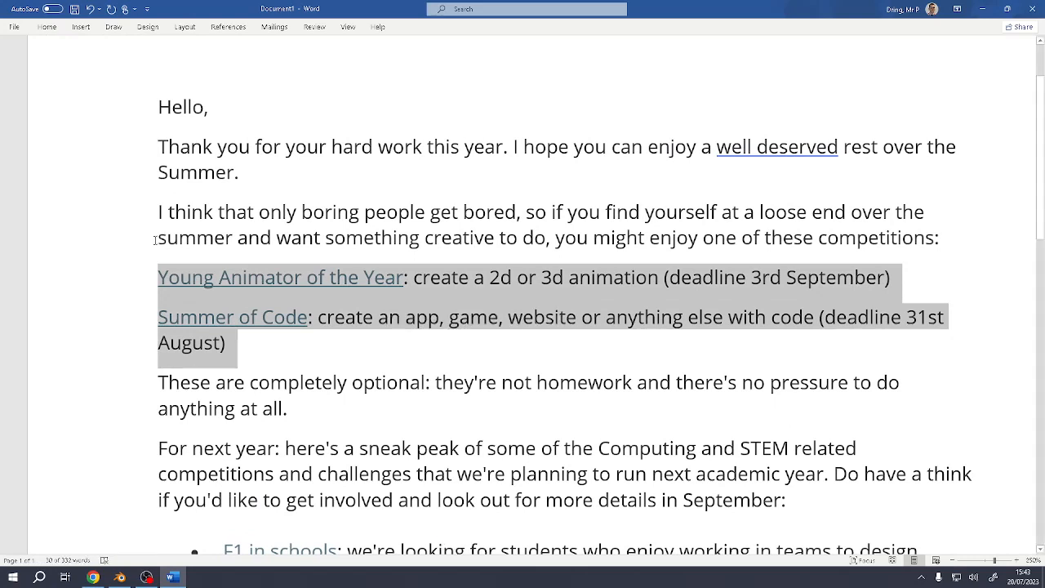
pyautogui.click(450, 280)
pyautogui.moveTo(404, 282); pyautogui.dragTo(159, 276)
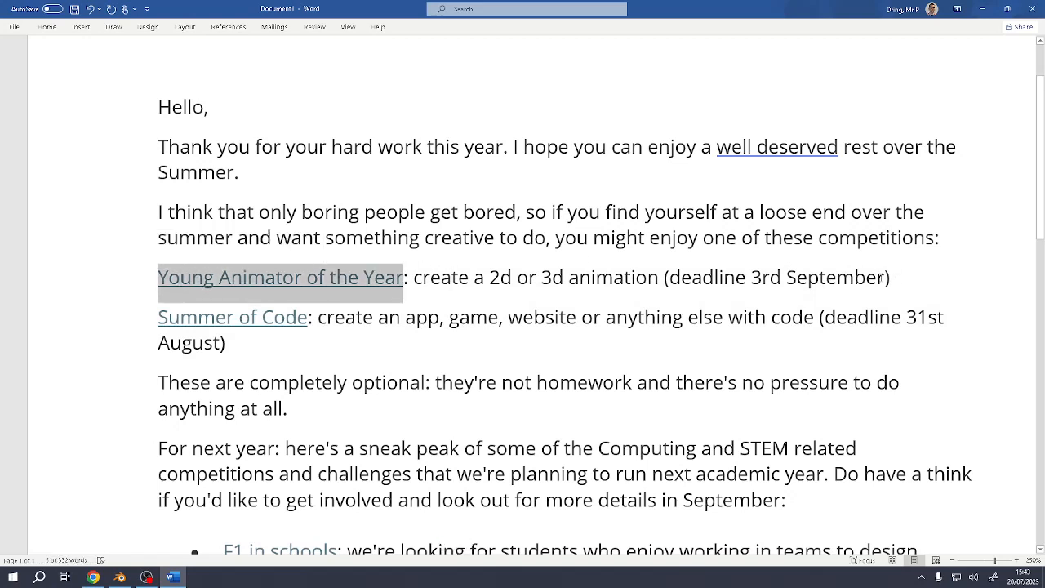
pyautogui.moveTo(889, 278); pyautogui.dragTo(179, 282)
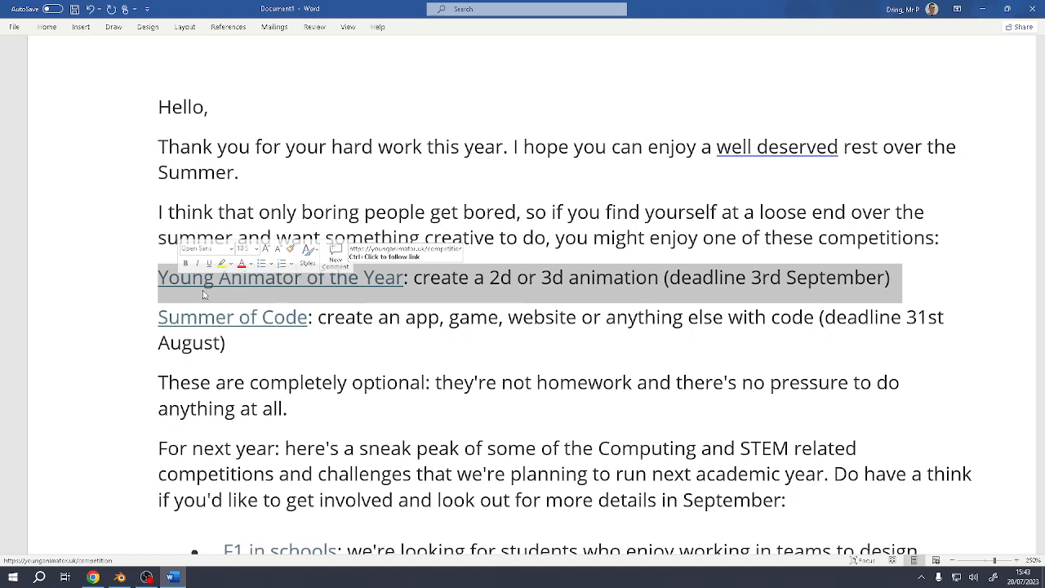
pyautogui.click(452, 278)
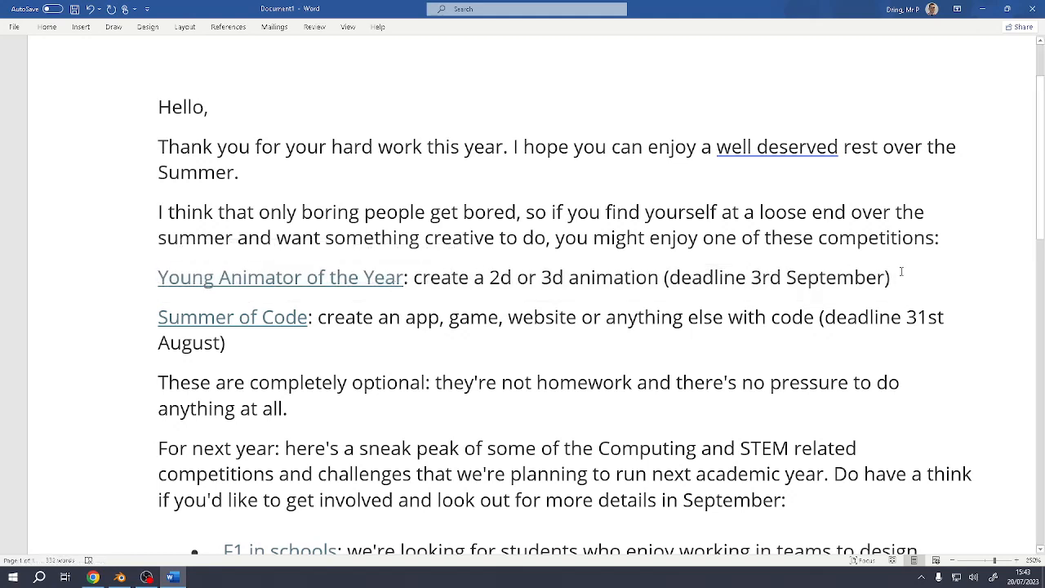
pyautogui.moveTo(891, 277); pyautogui.dragTo(413, 278)
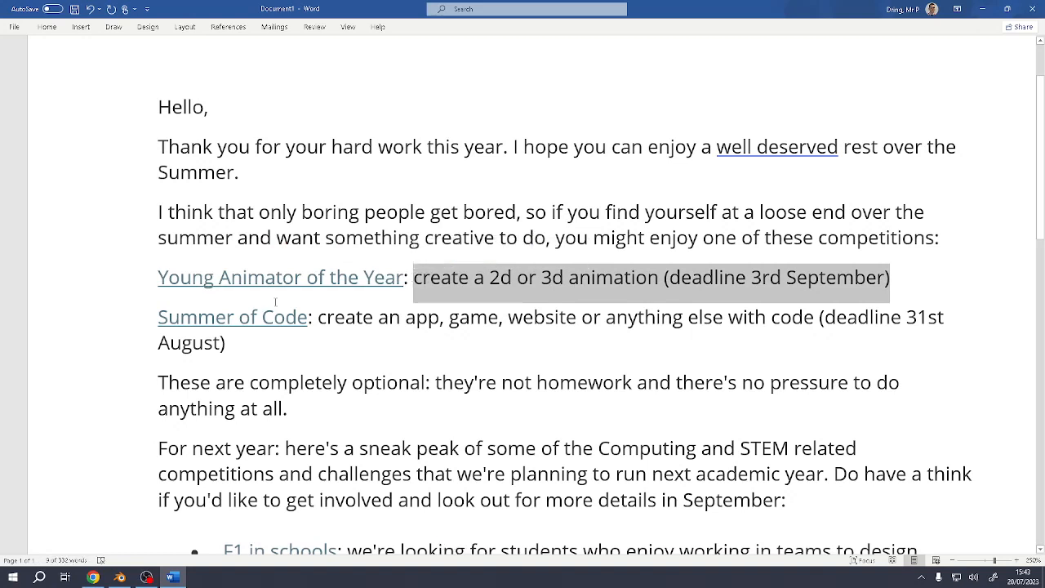
# - Examine the letter's Summer of Code entry and the list of competitions planned for next year
pyautogui.moveTo(312, 319); pyautogui.dragTo(121, 310)
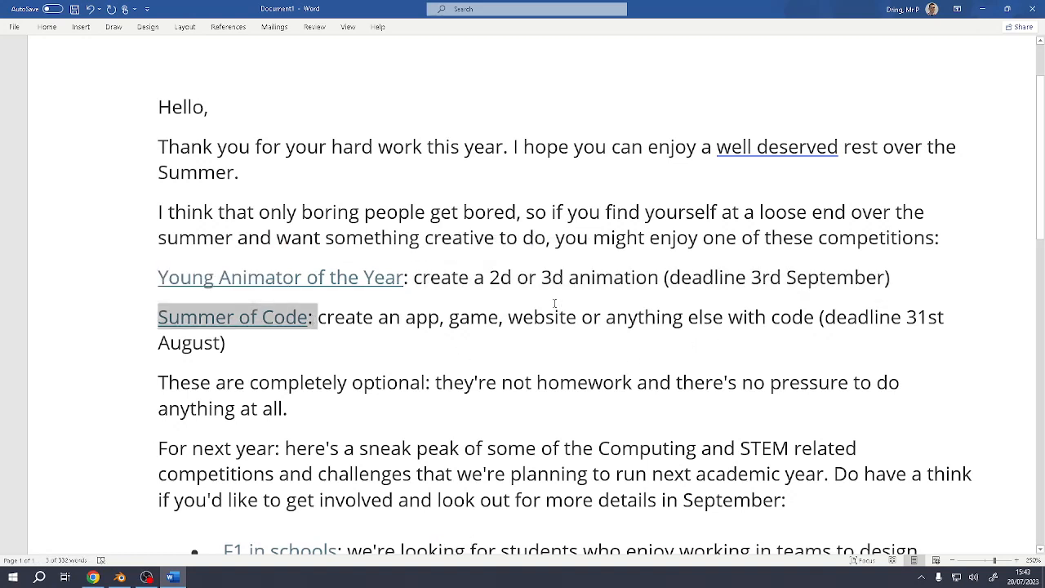
pyautogui.click(235, 341)
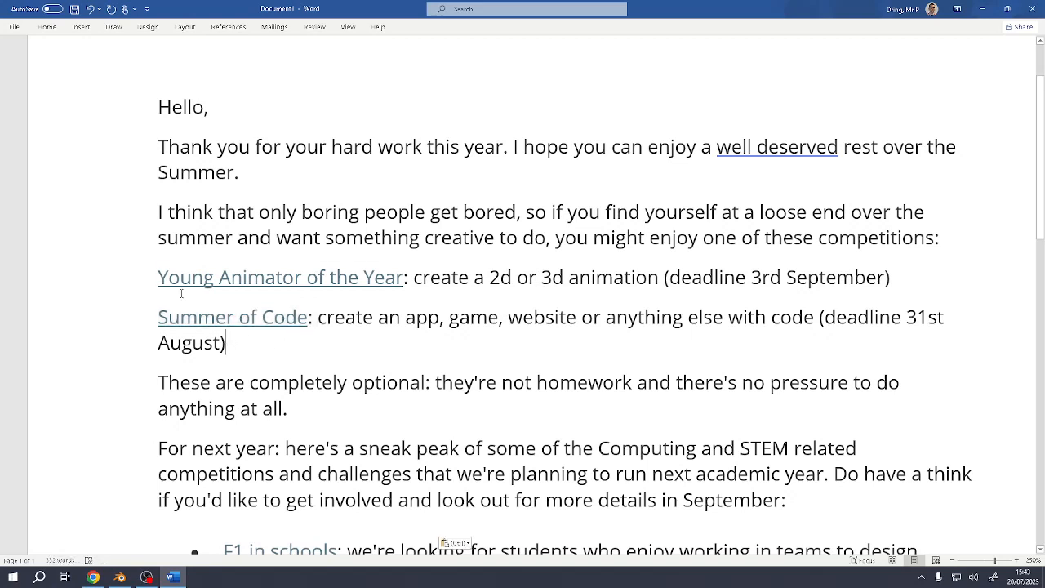
pyautogui.moveTo(234, 338); pyautogui.dragTo(159, 277)
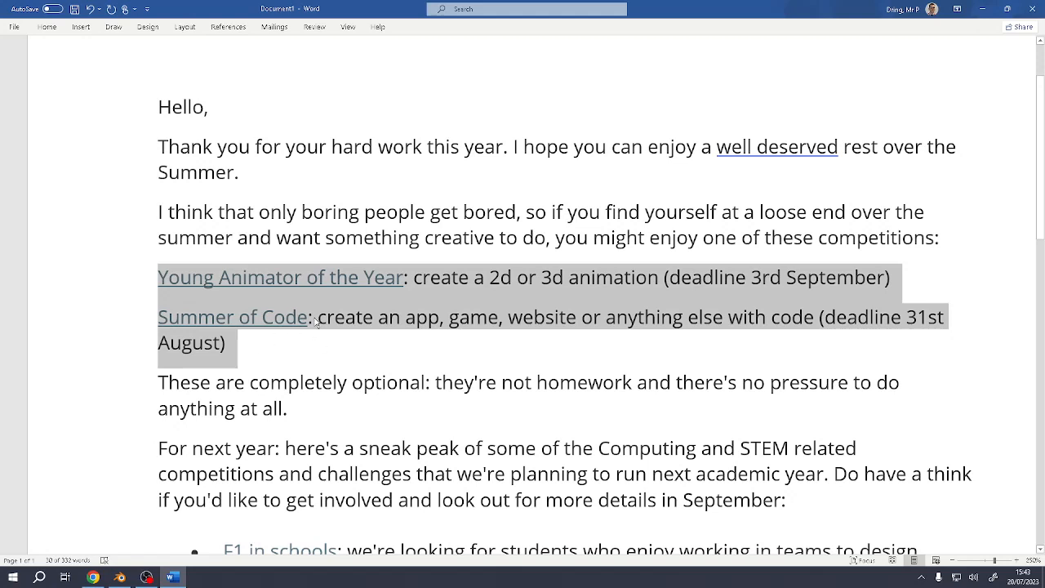
pyautogui.click(314, 322)
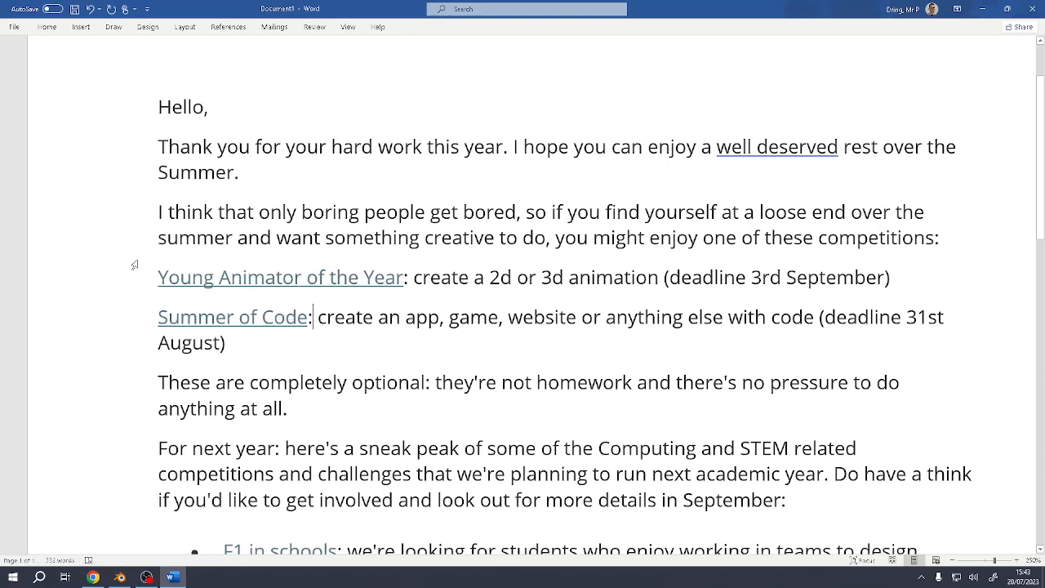
pyautogui.moveTo(155, 275); pyautogui.dragTo(333, 318)
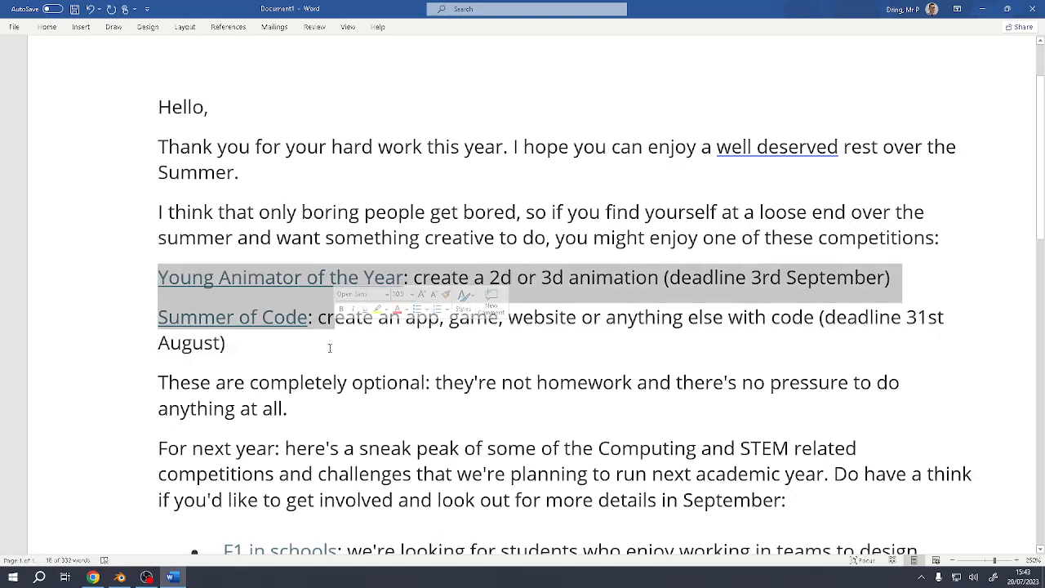
pyautogui.scroll(-5, 324, 365)
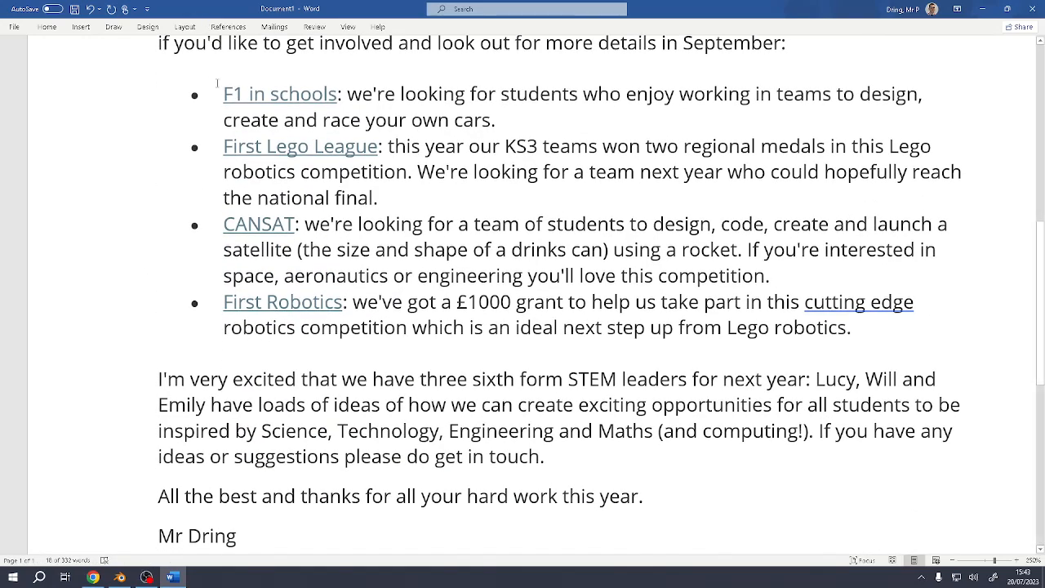
pyautogui.scroll(5, 241, 169)
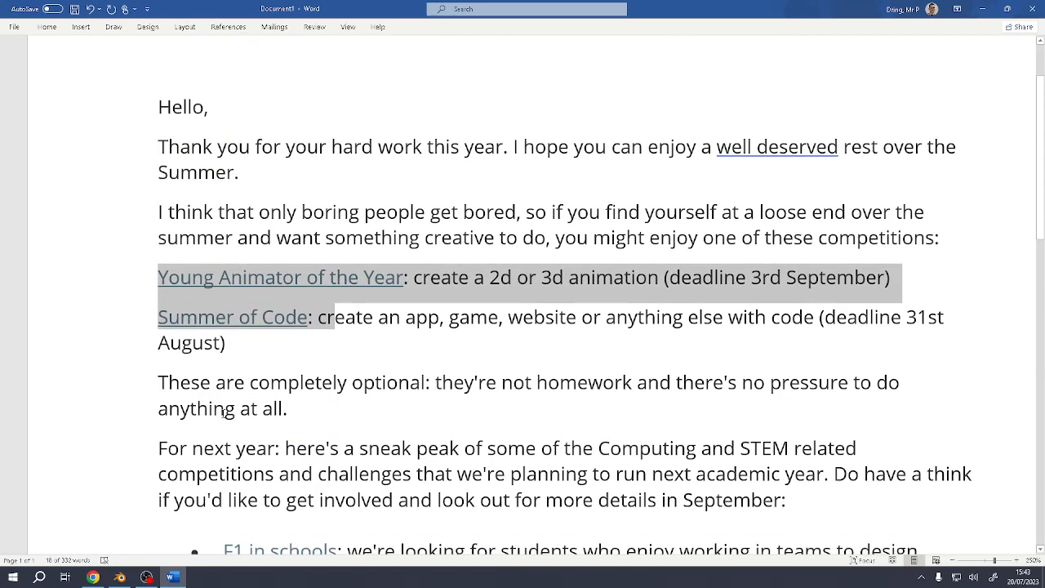
pyautogui.click(236, 413)
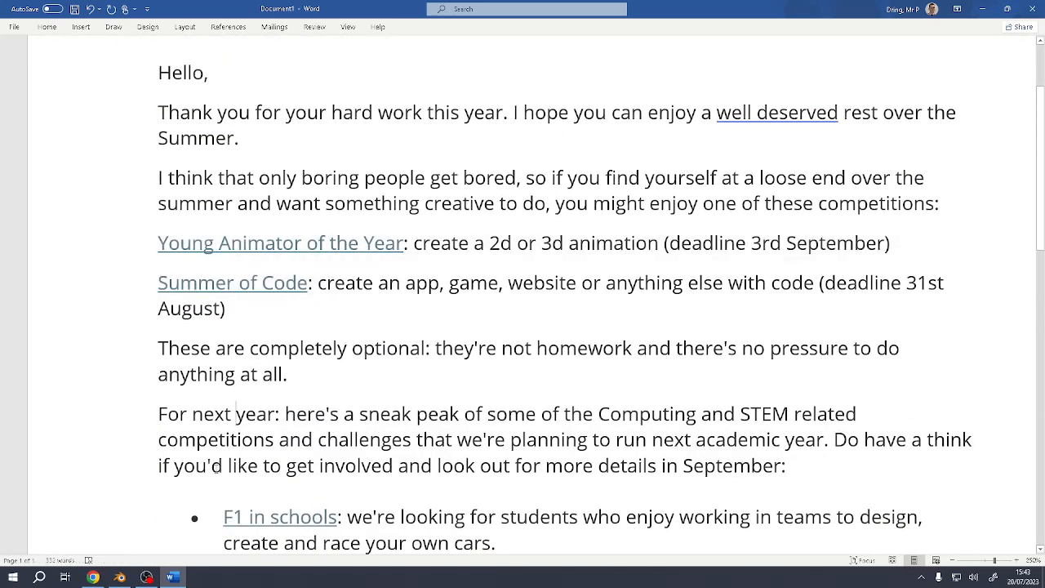
# - Switch to Blender and delete the default cube from the scene
pyautogui.click(120, 578)
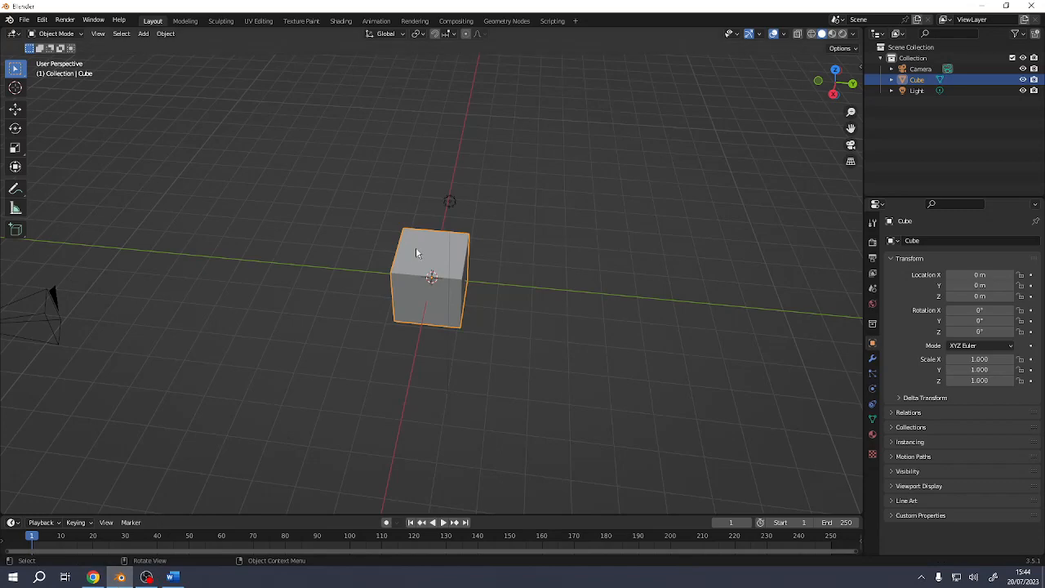
pyautogui.moveTo(418, 249)
pyautogui.mouseDown(button='middle')
pyautogui.moveTo(475, 254)
pyautogui.moveTo(493, 236)
pyautogui.moveTo(410, 238)
pyautogui.moveTo(406, 247)
pyautogui.mouseUp(button='middle')
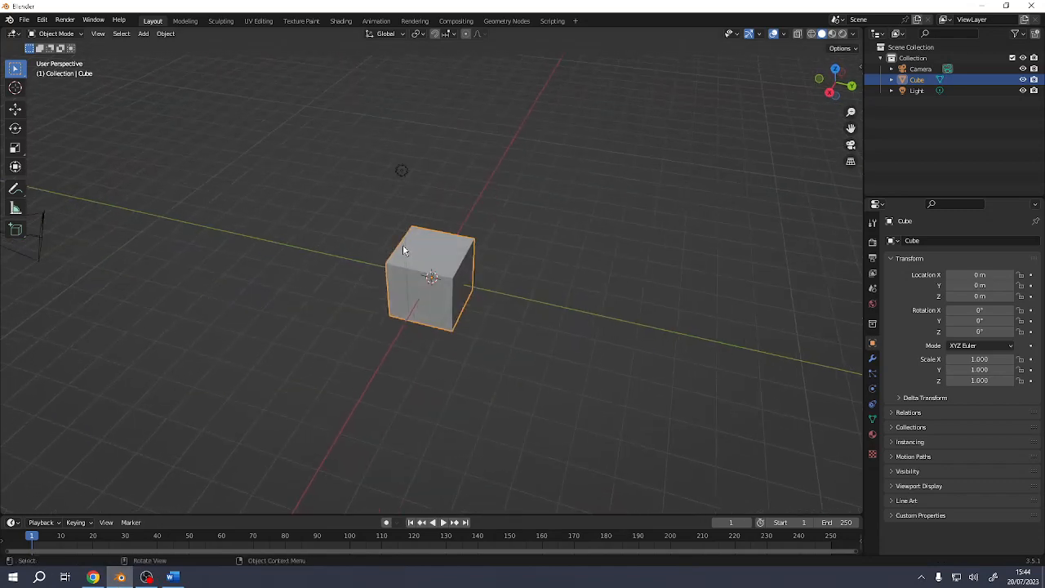
pyautogui.press('x')
pyautogui.click(427, 263)
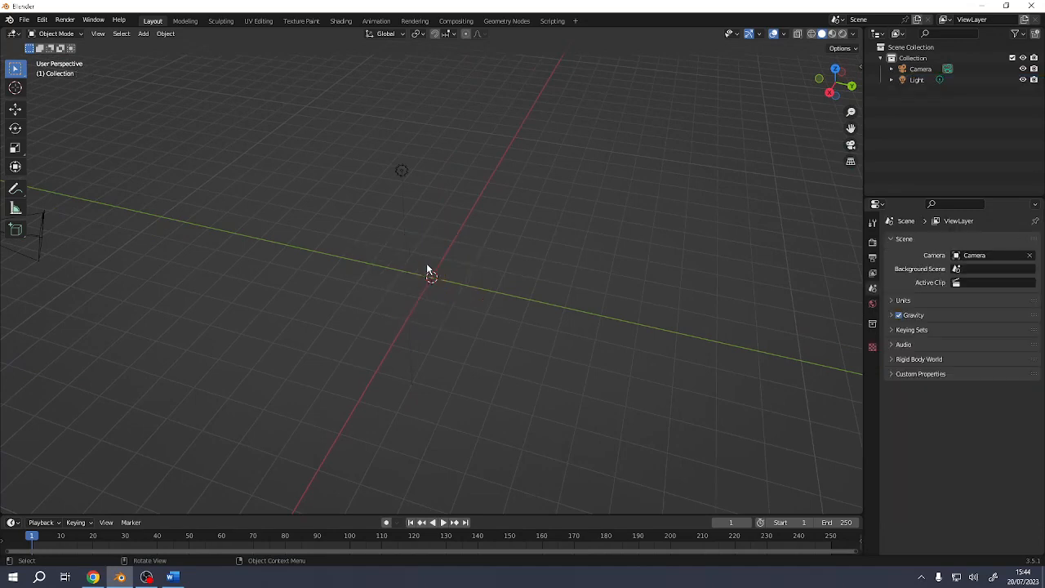
# - Add a text object at the world origin
pyautogui.moveTo(426, 266); pyautogui.dragTo(434, 273, button='middle')
pyautogui.hotkey('shift', 'a')
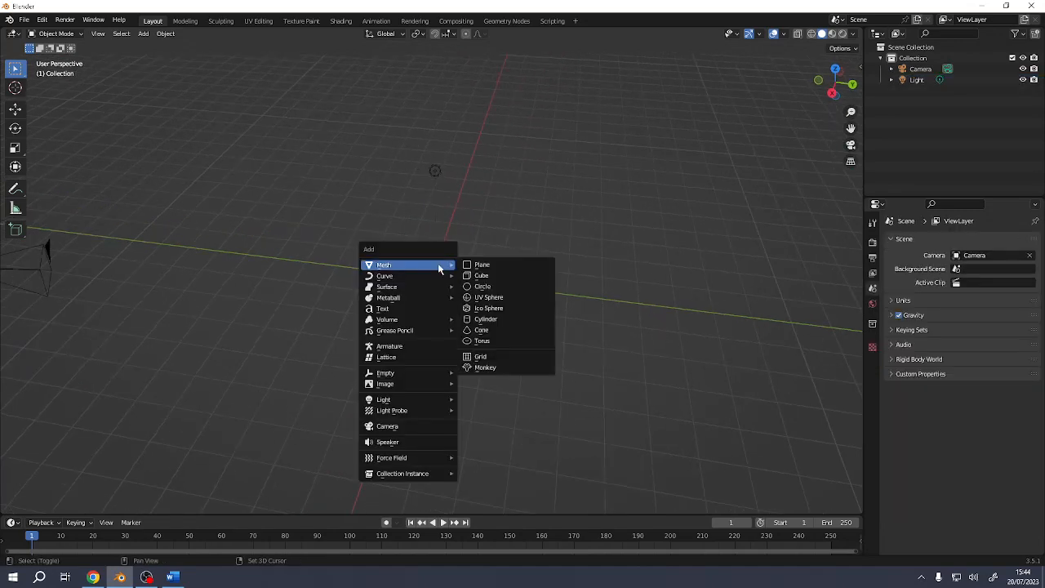
pyautogui.click(415, 307)
pyautogui.moveTo(417, 305); pyautogui.dragTo(548, 348, button='middle')
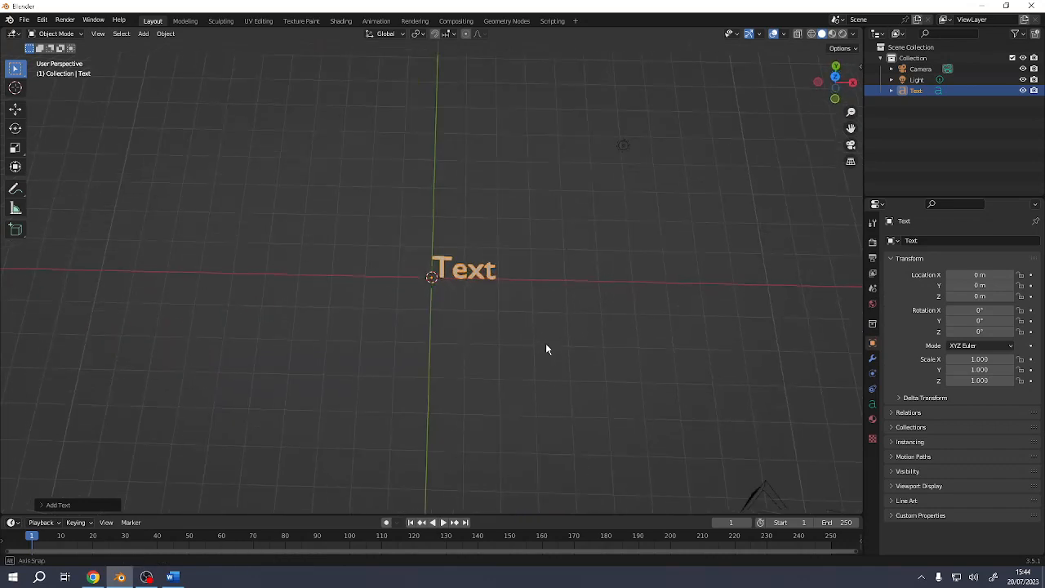
pyautogui.scroll(3, 551, 349)
# - Replace the text object's default wording with "Game Dev Club" and return to Object Mode
pyautogui.press('Tab')
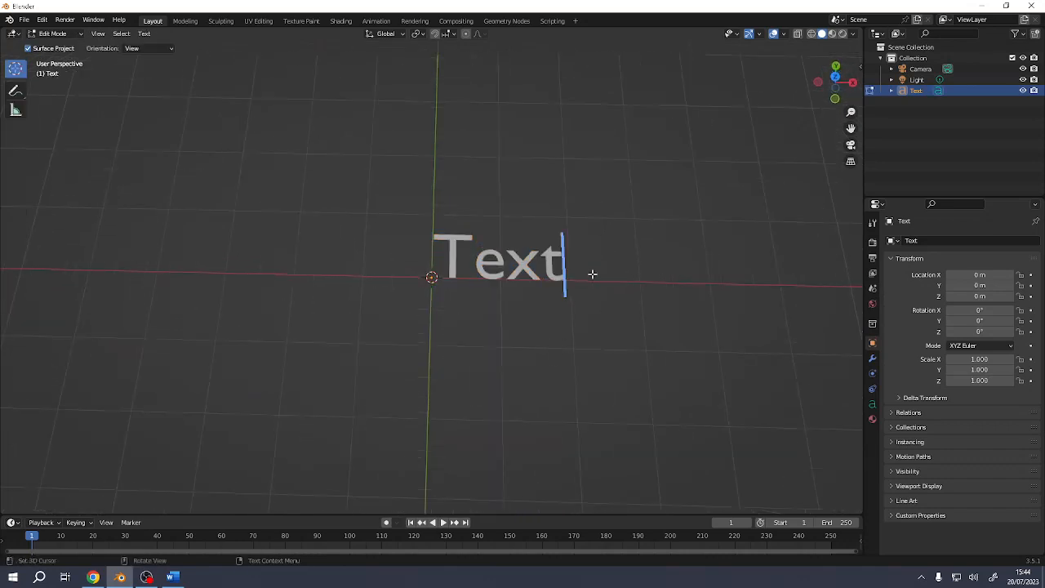
pyautogui.press('BackSpace')
pyautogui.press('BackSpace')
pyautogui.press('BackSpace')
pyautogui.press('BackSpace')
pyautogui.write('Game Dev Clu')
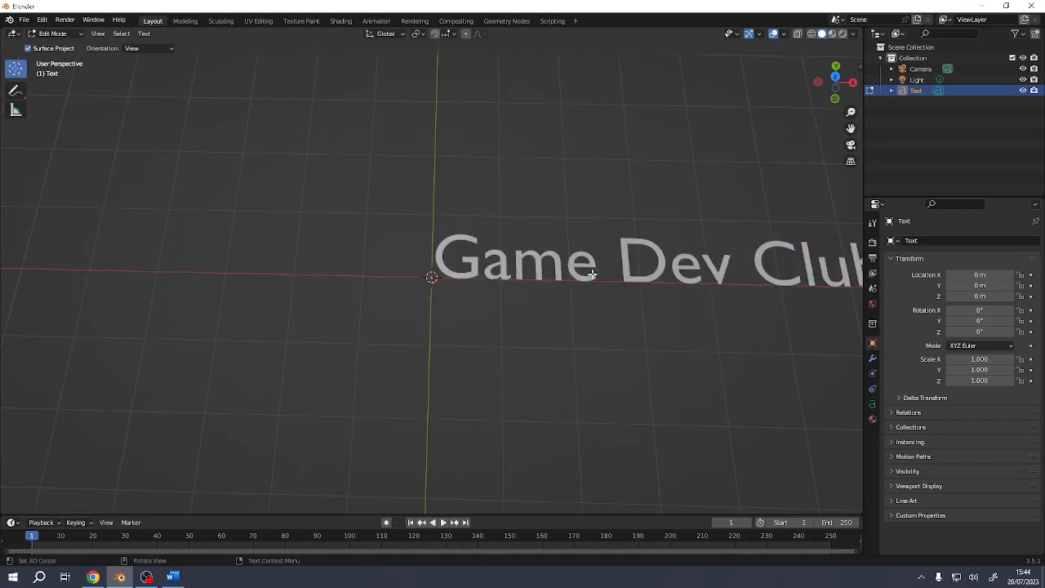
pyautogui.write('b')
pyautogui.press('Tab')
# - Extrude the "Game Dev Club" text geometry by 0.08 m and expand its font settings
pyautogui.moveTo(666, 252); pyautogui.dragTo(560, 279, button='middle')
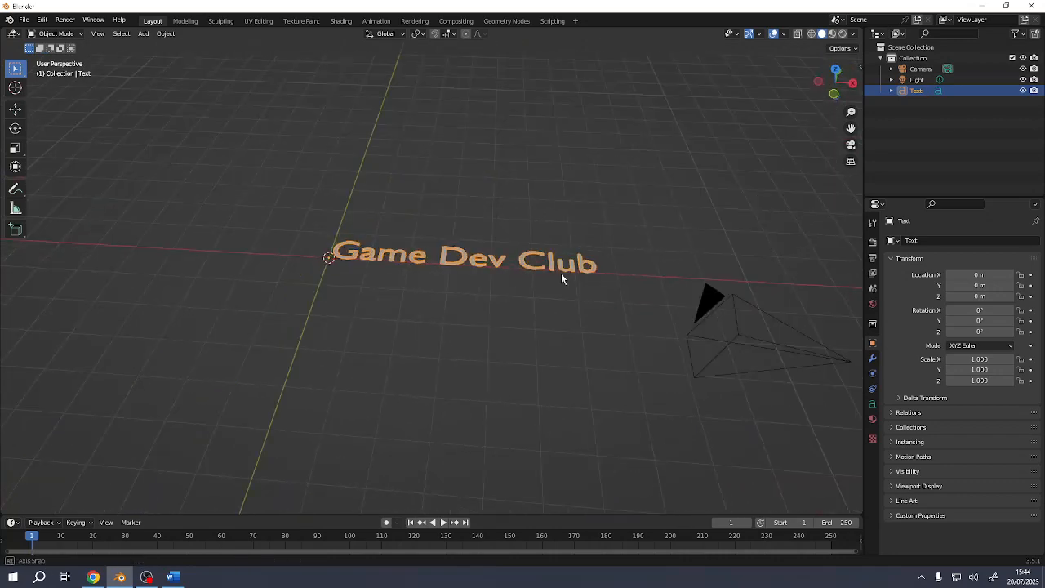
pyautogui.click(873, 405)
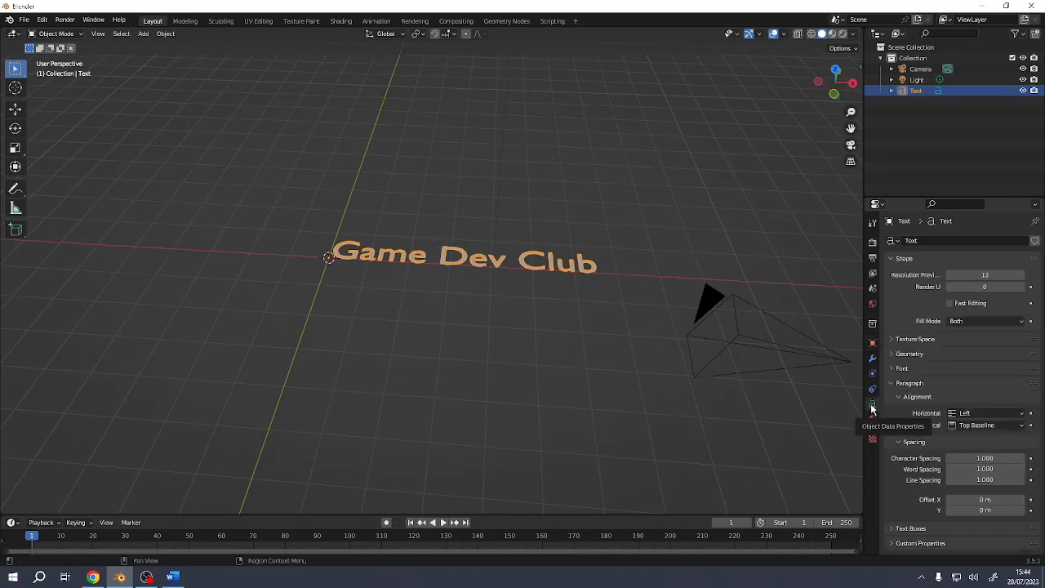
pyautogui.click(895, 354)
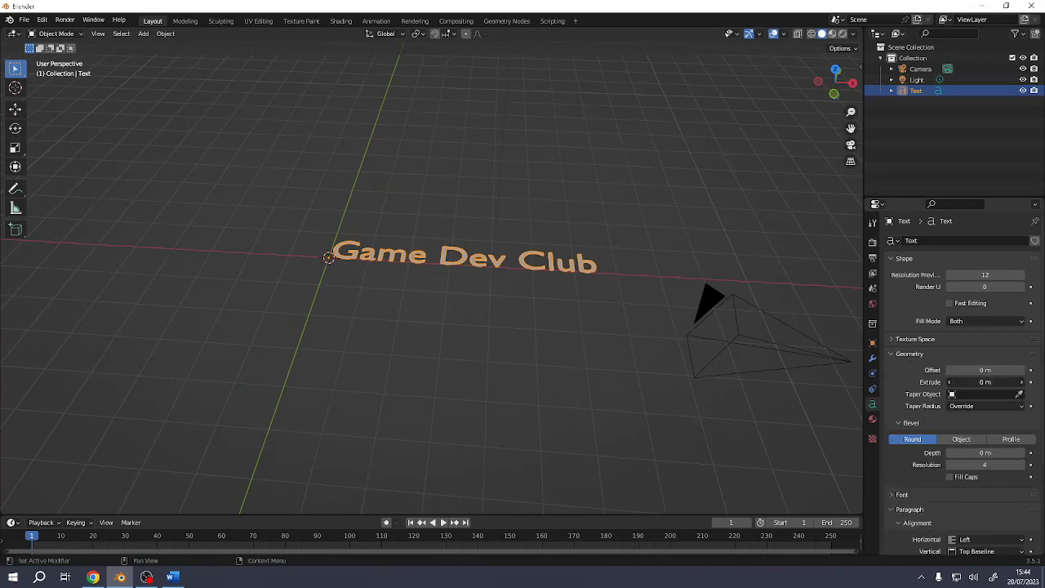
pyautogui.moveTo(980, 382)
pyautogui.mouseDown()
pyautogui.moveTo(1013, 382)
pyautogui.moveTo(984, 382)
pyautogui.mouseUp()
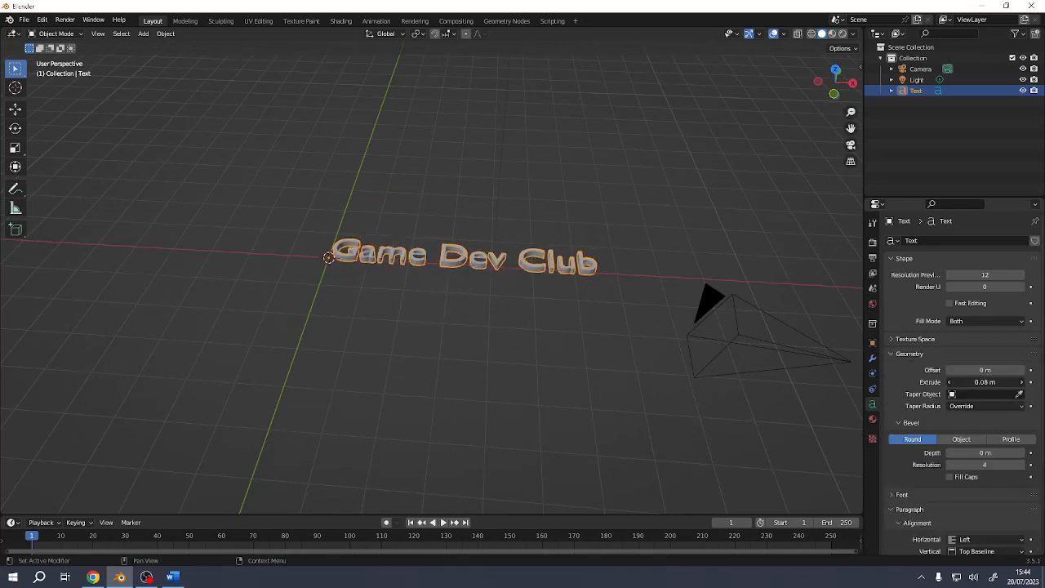
pyautogui.click(903, 496)
pyautogui.scroll(-2, 970, 451)
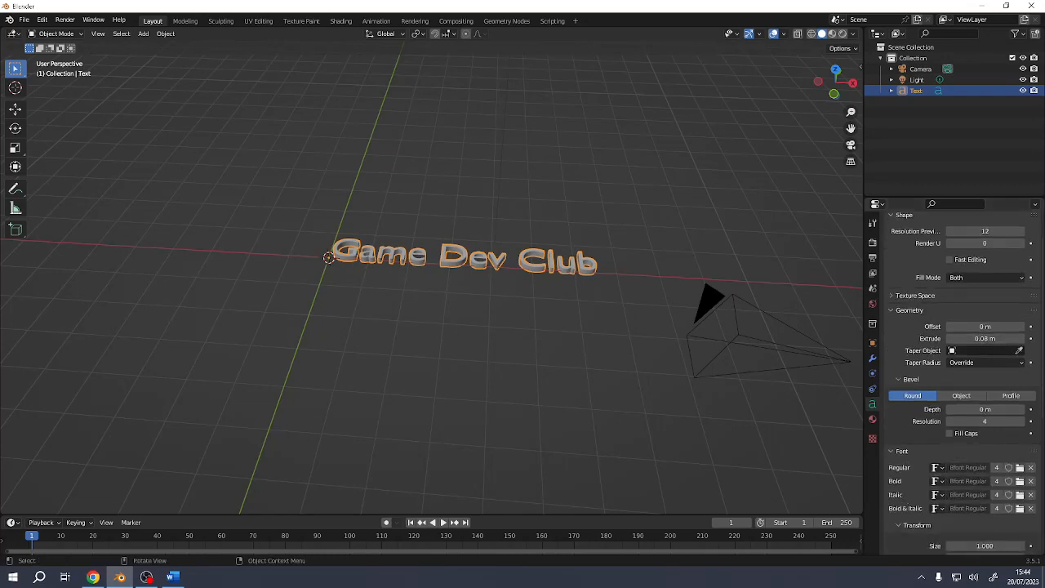
# - Switch to the DaFont site in Chrome, maximize the window and browse the Techno Sci-fi fonts down to Airstrike
pyautogui.hotkey('alt', 'Tab')
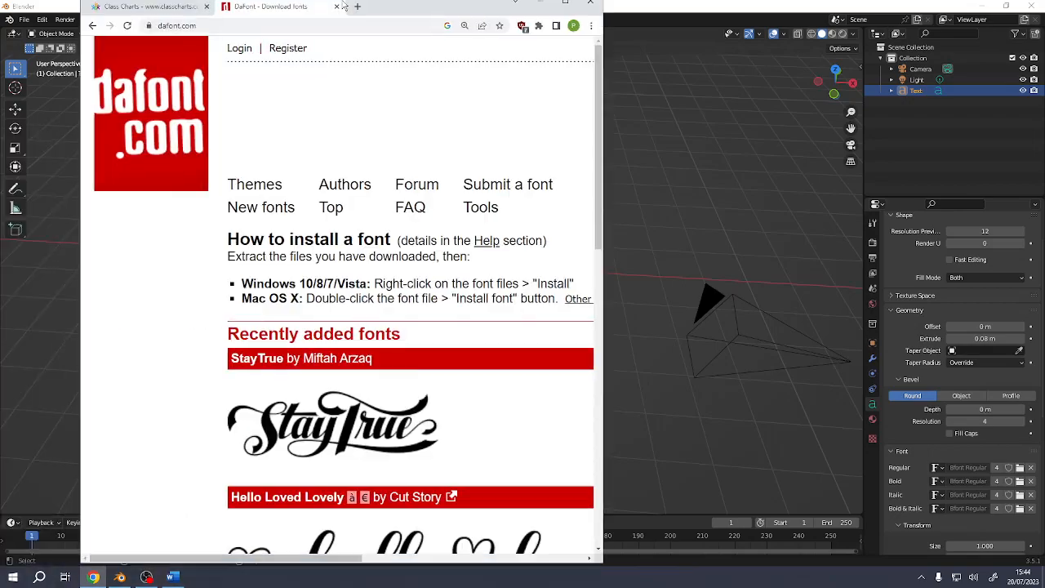
pyautogui.doubleClick(330, 6)
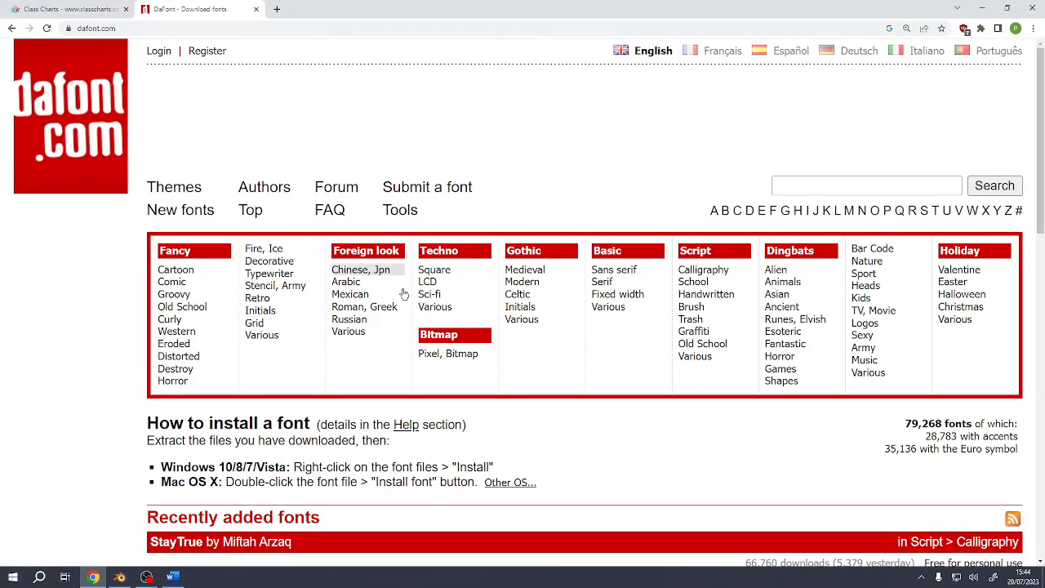
pyautogui.click(430, 294)
pyautogui.scroll(-6, 419, 298)
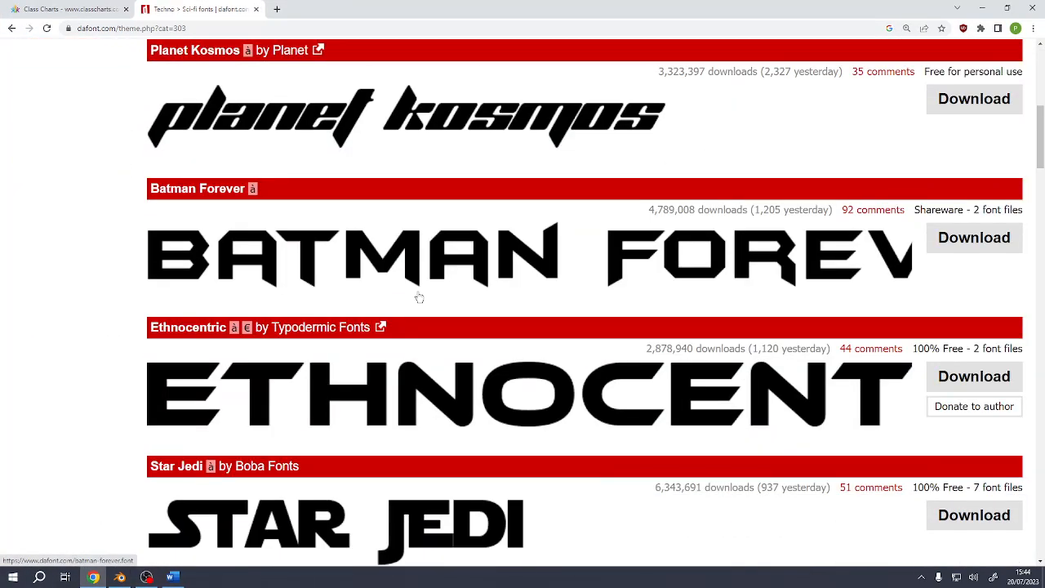
pyautogui.scroll(-6, 345, 339)
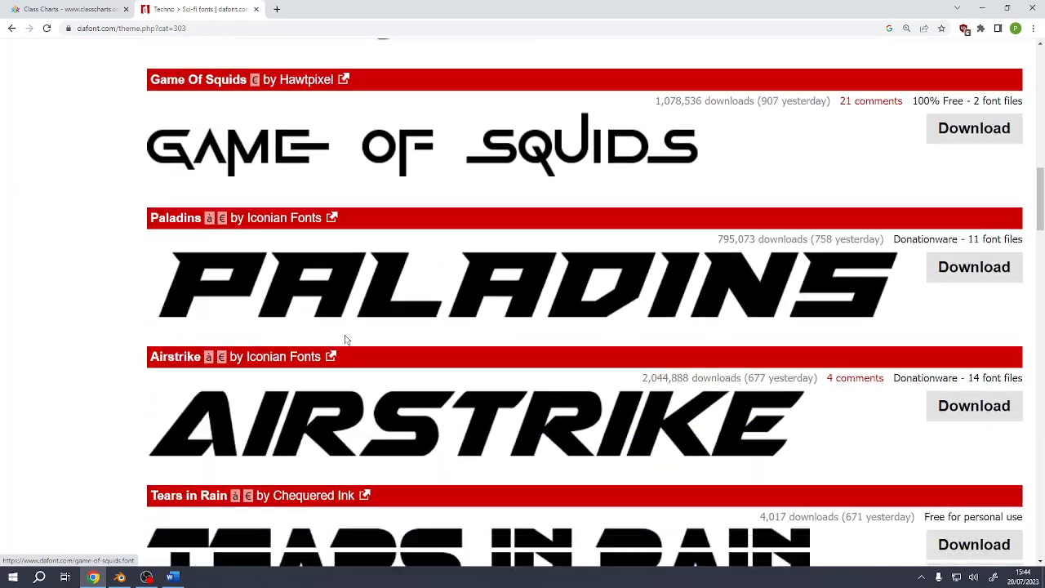
pyautogui.scroll(-2, 346, 340)
pyautogui.scroll(1, 343, 343)
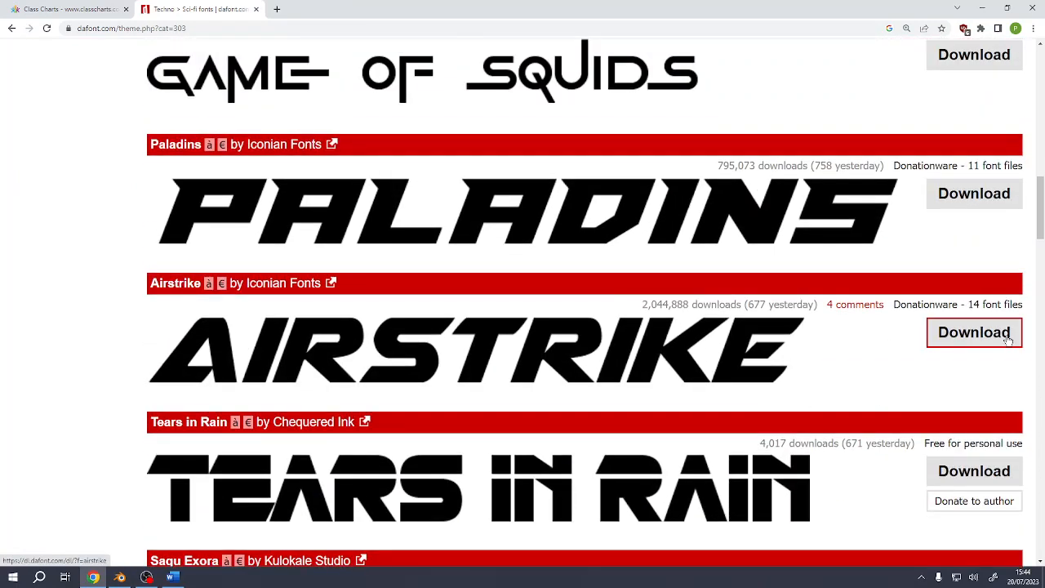
# - Download the Airstrike font archive and extract airstrike.zip to the airstrike folder in Downloads
pyautogui.click(1009, 339)
pyautogui.click(47, 555)
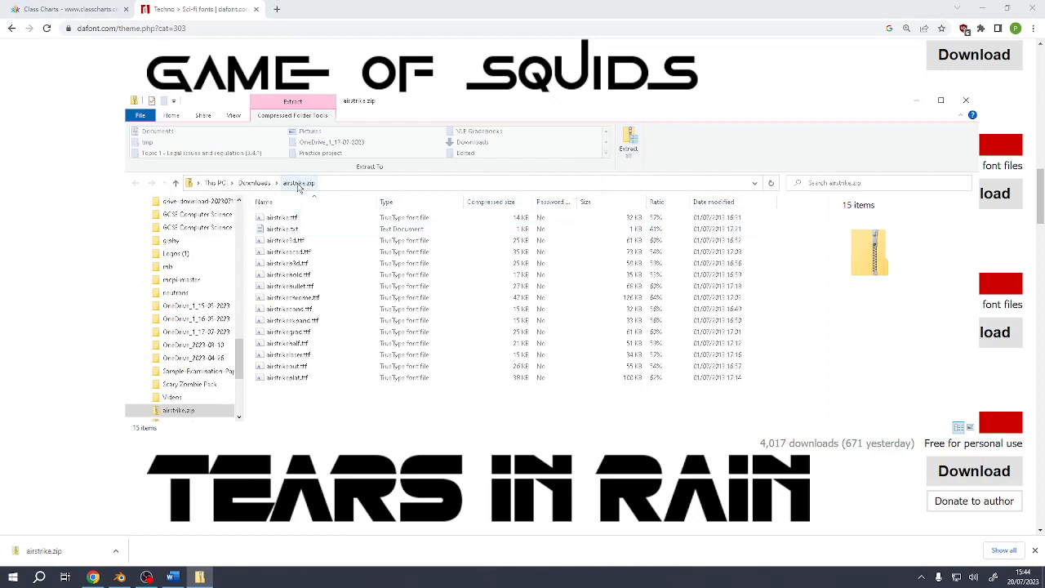
pyautogui.click(629, 141)
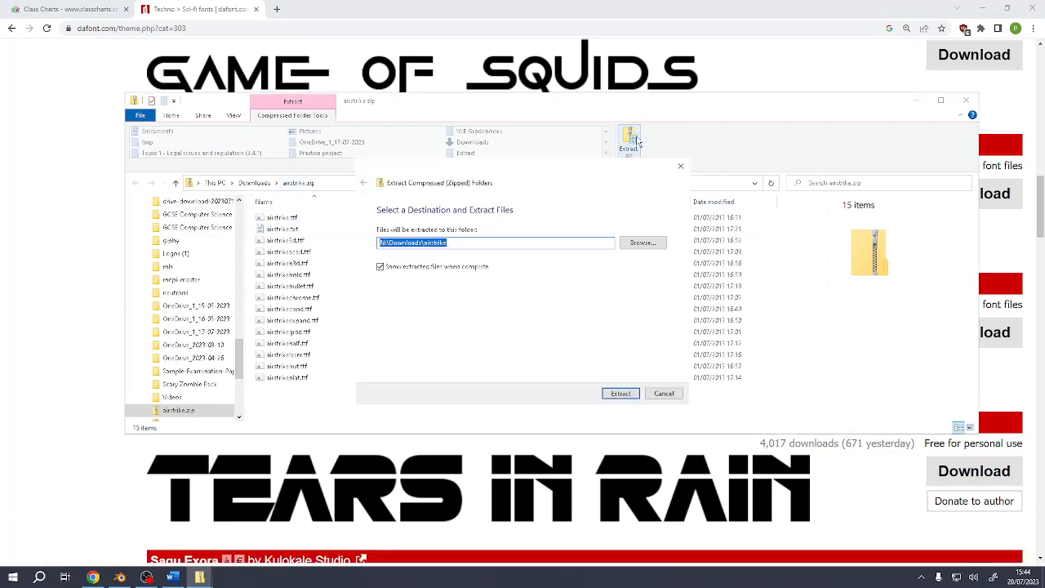
pyautogui.click(619, 394)
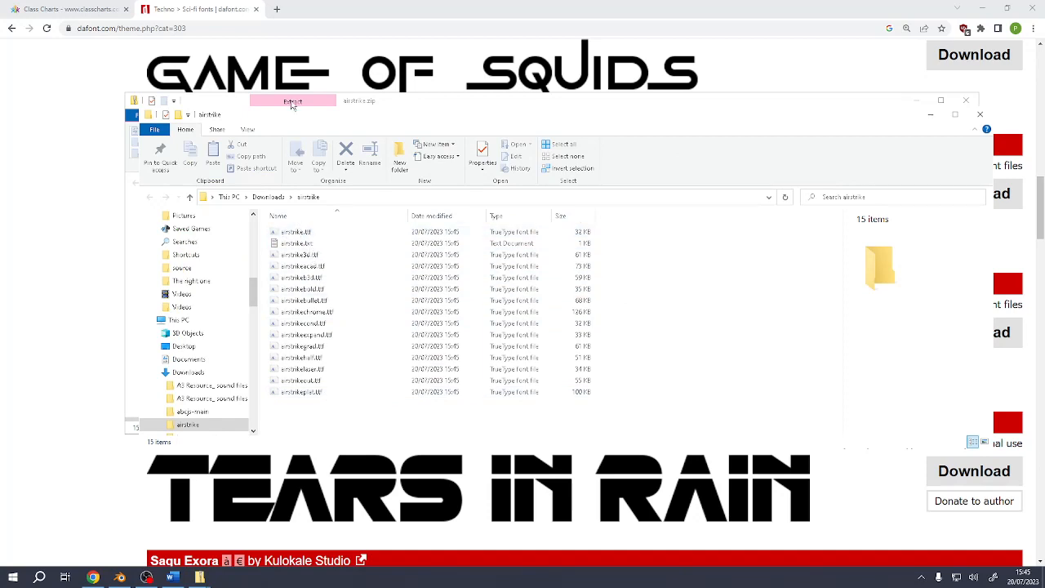
# - Switch back to Blender and collapse the Geometry settings of the text object
pyautogui.click(296, 232)
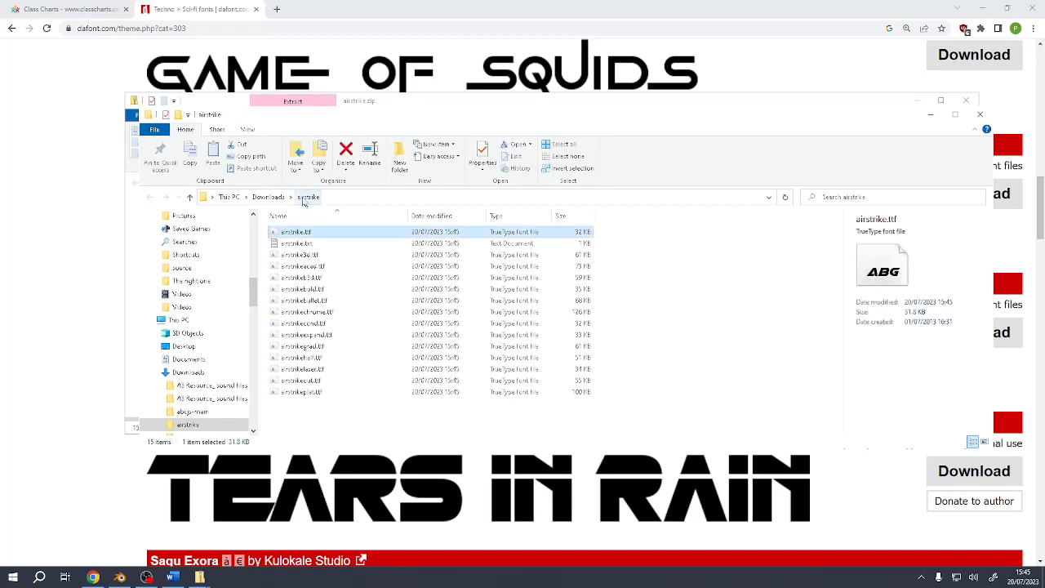
pyautogui.click(129, 578)
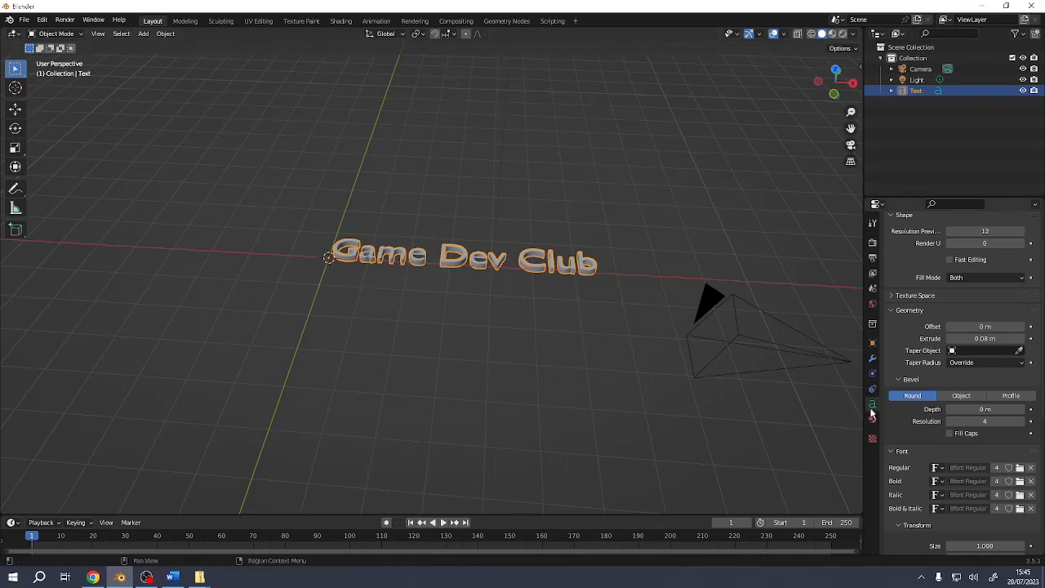
pyautogui.click(896, 311)
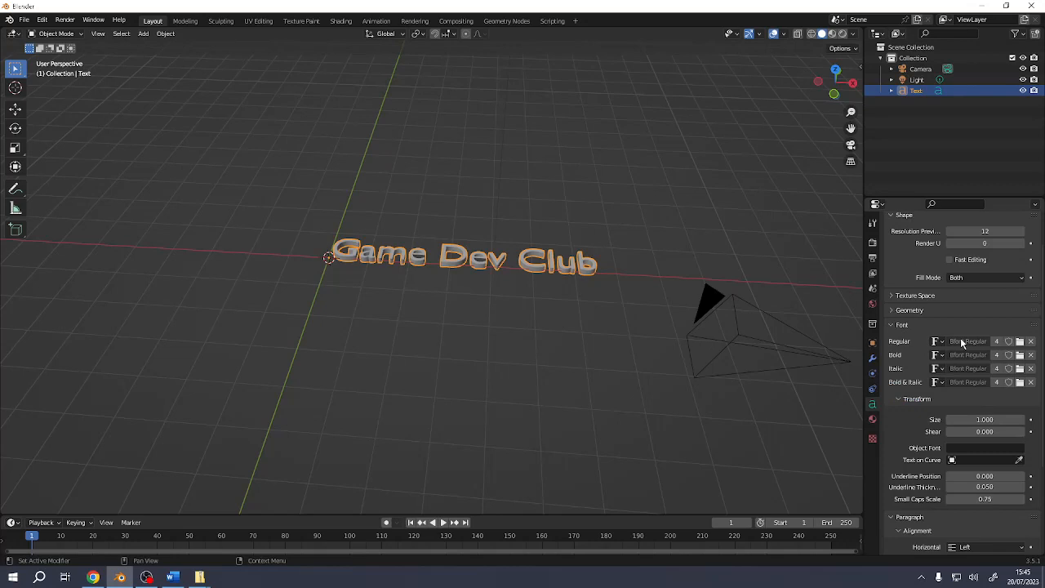
# - Load the Airstrike Regular font (airstrike.ttf) from the airstrike folder in Downloads as the text's regular font
pyautogui.click(1019, 342)
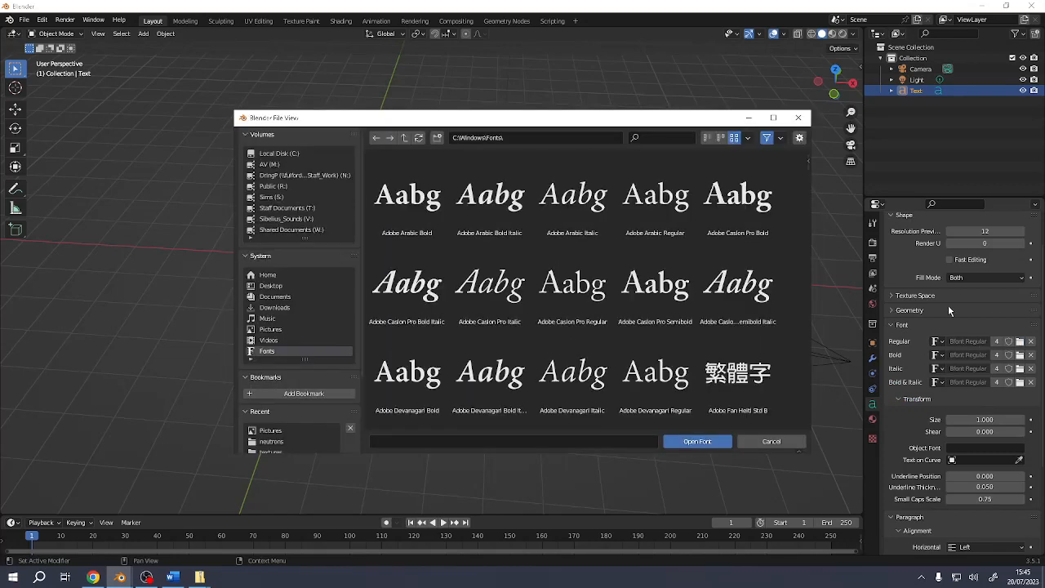
pyautogui.click(271, 309)
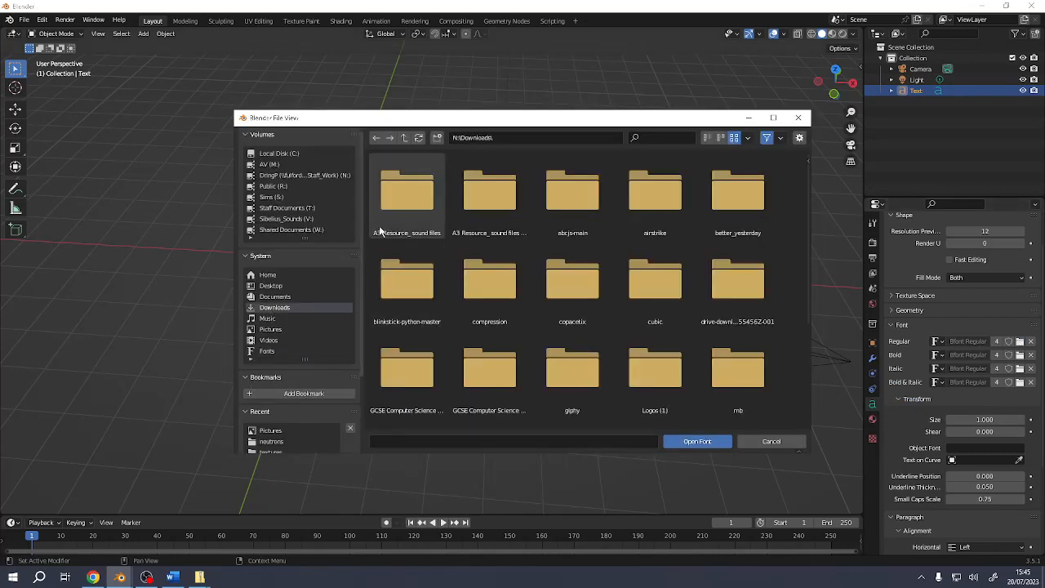
pyautogui.doubleClick(644, 194)
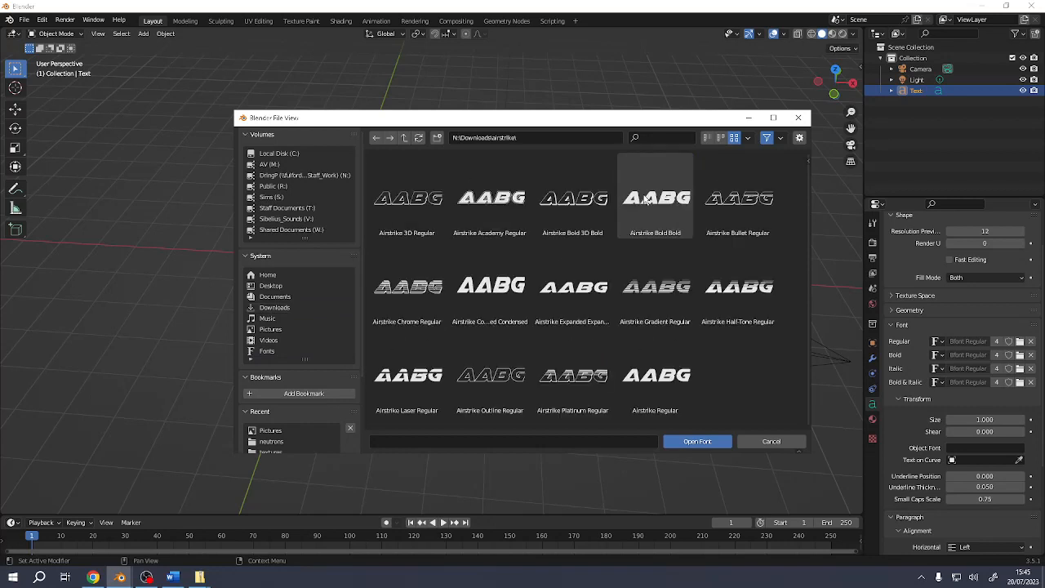
pyautogui.click(415, 214)
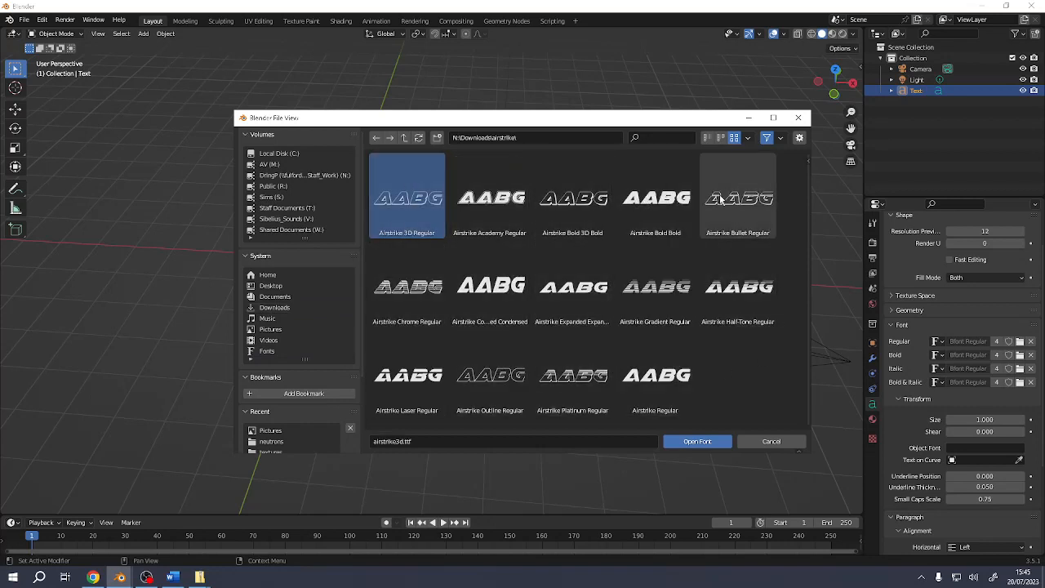
pyautogui.click(682, 380)
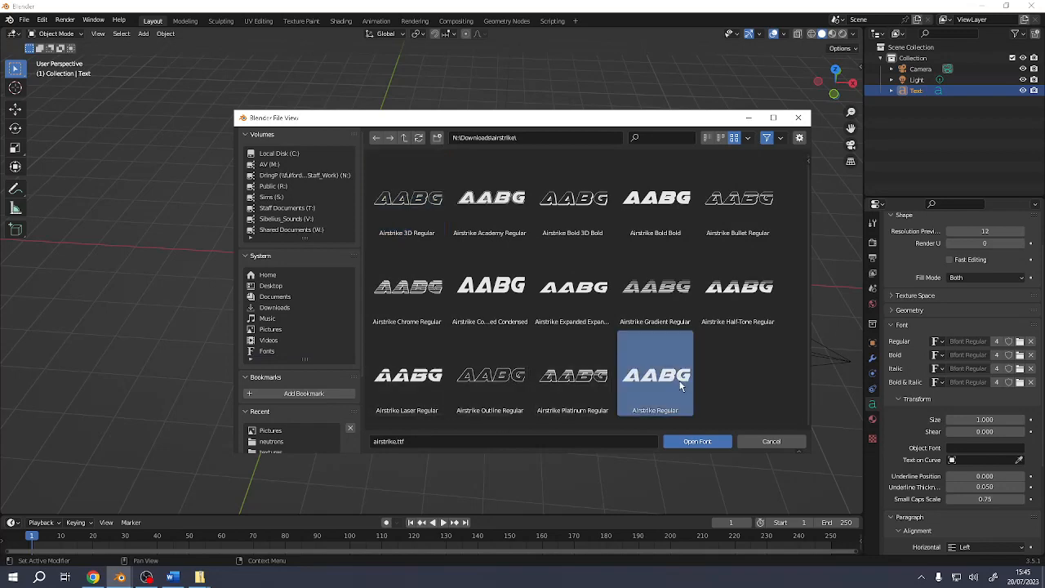
pyautogui.click(694, 440)
pyautogui.moveTo(473, 265)
pyautogui.mouseDown(button='middle')
pyautogui.moveTo(478, 308)
pyautogui.moveTo(481, 250)
pyautogui.moveTo(392, 265)
pyautogui.moveTo(343, 255)
pyautogui.moveTo(345, 271)
pyautogui.mouseUp(button='middle')
pyautogui.scroll(3, 455, 281)
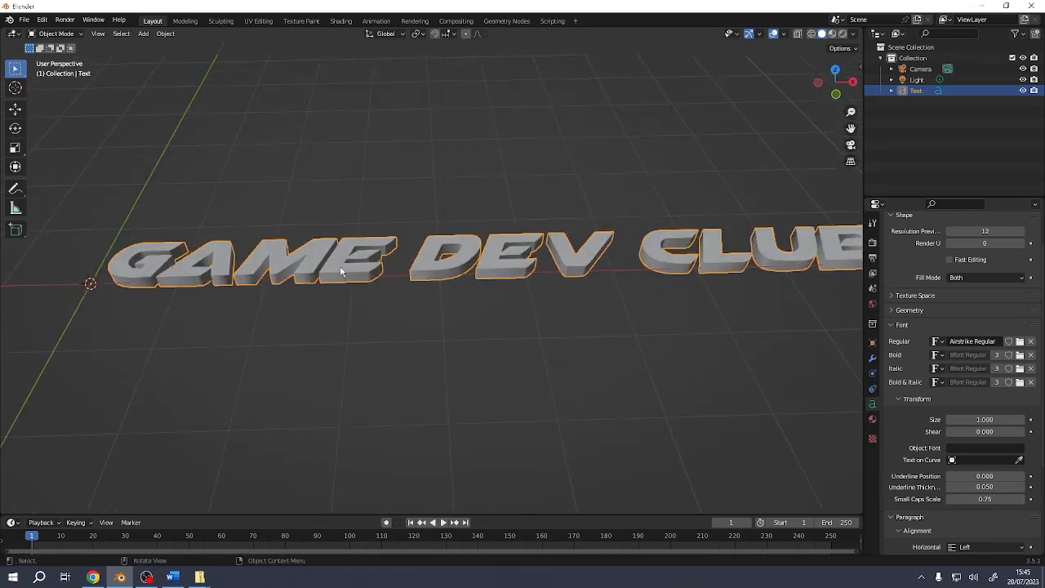
# - Display the viewport in Material Preview and switch to the Shading workspace with the whole text in view
pyautogui.click(832, 34)
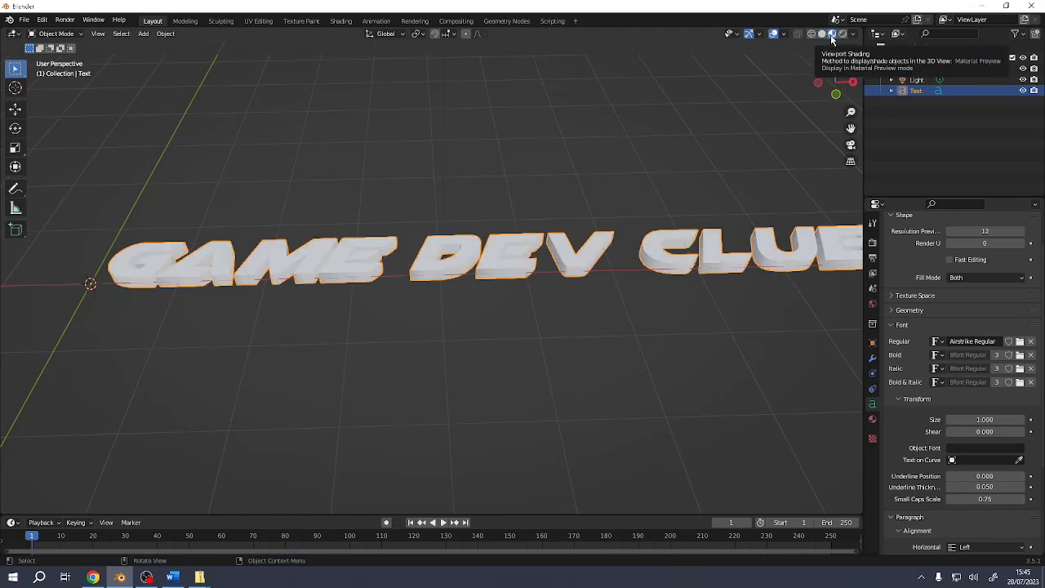
pyautogui.moveTo(459, 168); pyautogui.dragTo(455, 226, button='middle')
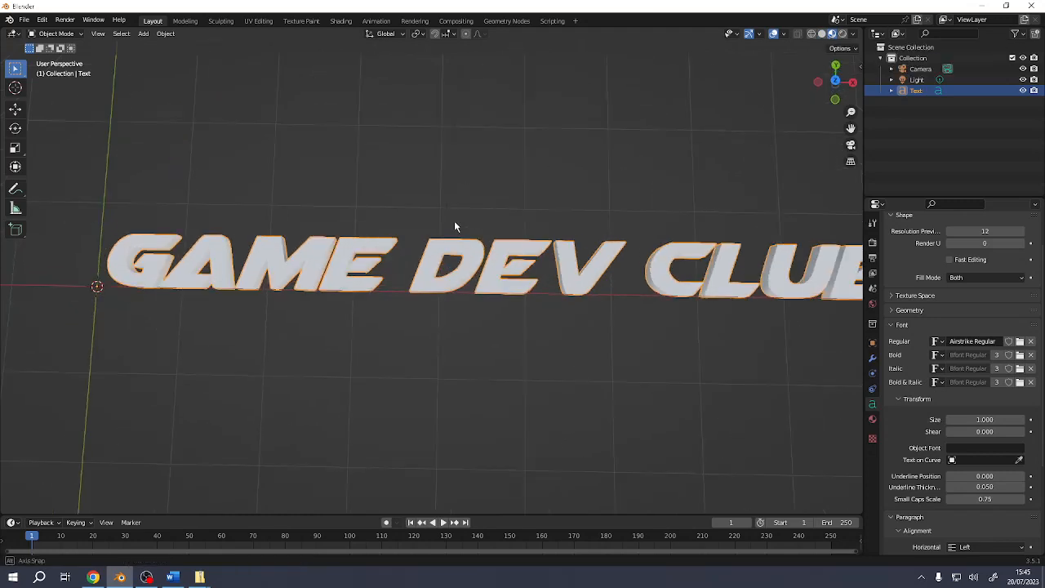
pyautogui.click(340, 22)
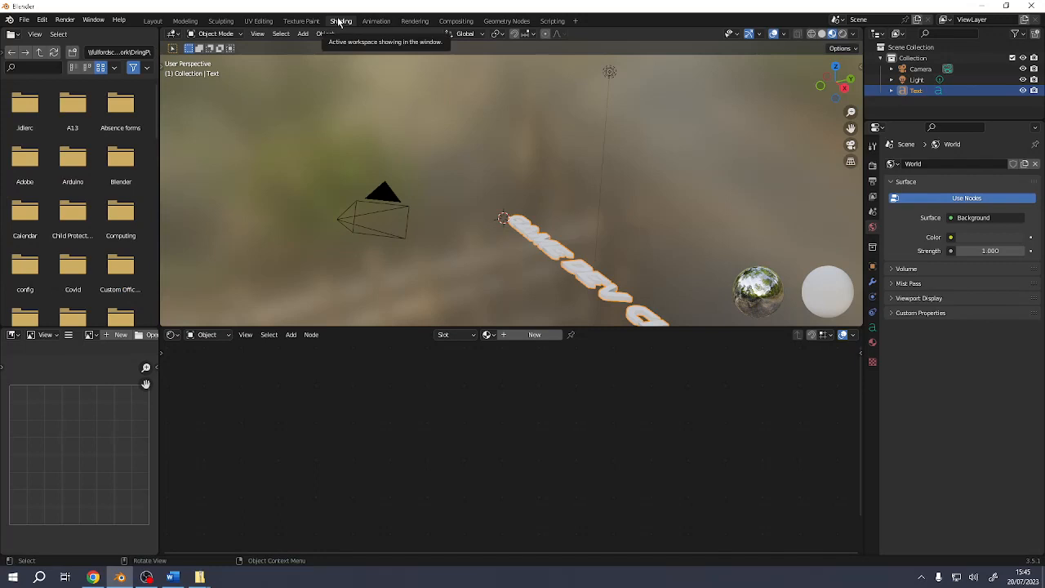
pyautogui.moveTo(492, 153)
pyautogui.mouseDown(button='middle')
pyautogui.moveTo(608, 266)
pyautogui.moveTo(504, 221)
pyautogui.moveTo(403, 212)
pyautogui.moveTo(445, 236)
pyautogui.moveTo(420, 226)
pyautogui.mouseUp(button='middle')
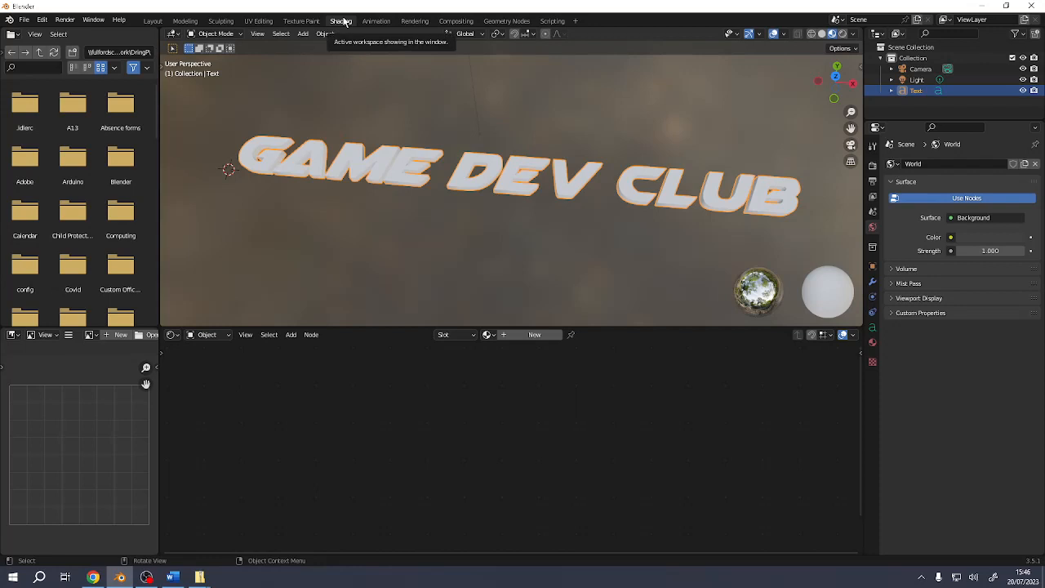
# - Create a new material for the "Game Dev Club" text and set its base colour to a dark blue-grey
pyautogui.click(421, 237)
pyautogui.click(406, 157)
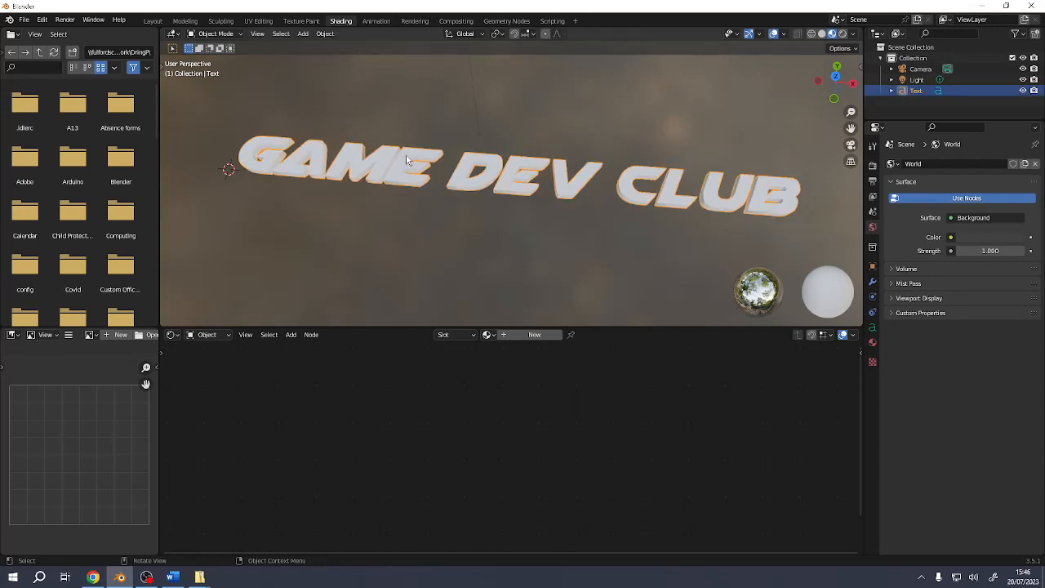
pyautogui.click(527, 334)
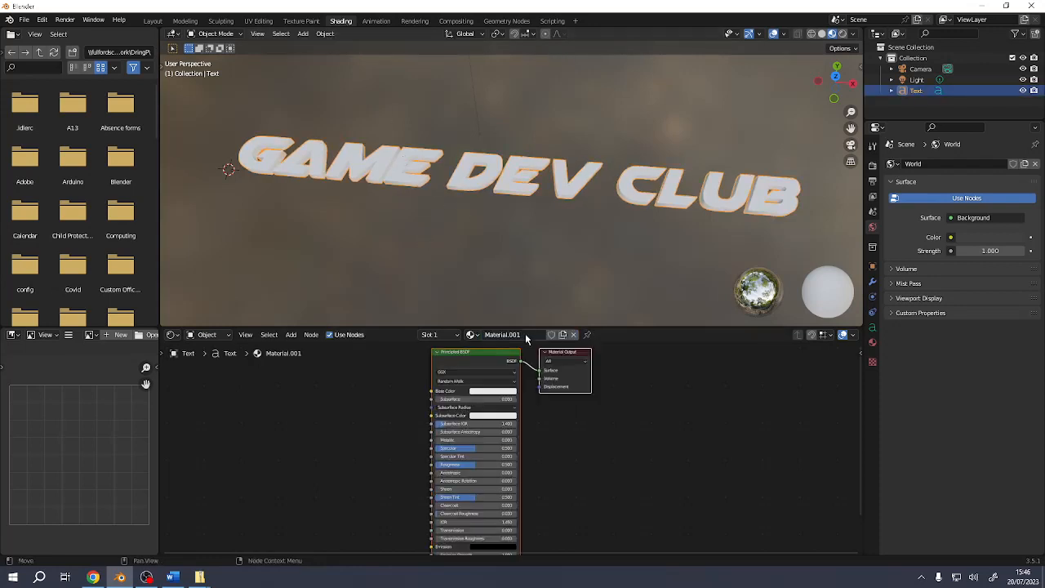
pyautogui.click(492, 391)
pyautogui.moveTo(514, 316)
pyautogui.mouseDown()
pyautogui.moveTo(497, 329)
pyautogui.moveTo(486, 302)
pyautogui.moveTo(530, 329)
pyautogui.mouseUp()
pyautogui.moveTo(455, 204)
pyautogui.mouseDown(button='middle')
pyautogui.moveTo(488, 163)
pyautogui.moveTo(463, 210)
pyautogui.mouseUp(button='middle')
pyautogui.scroll(5, 453, 210)
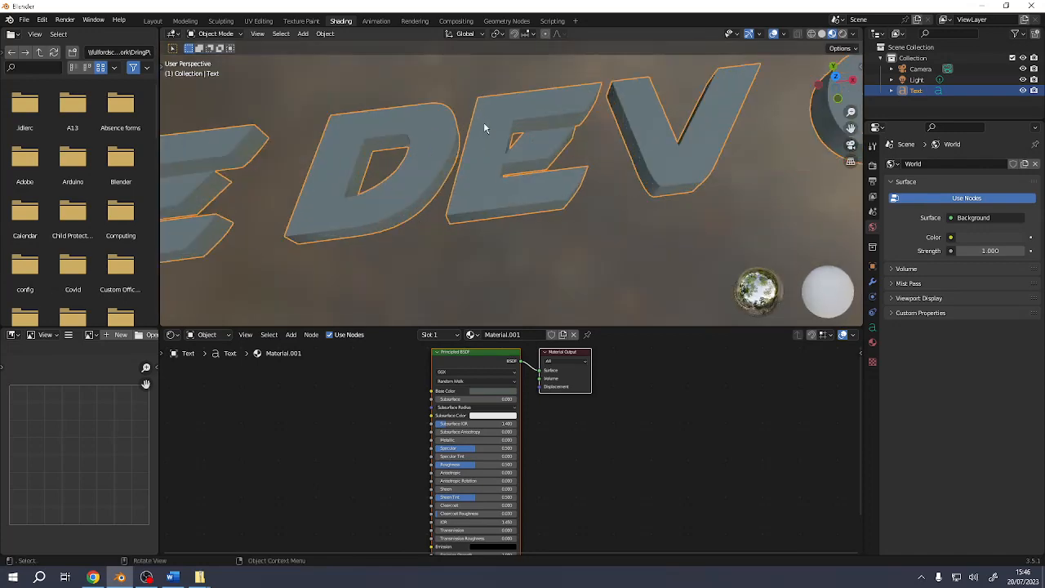
pyautogui.click(497, 392)
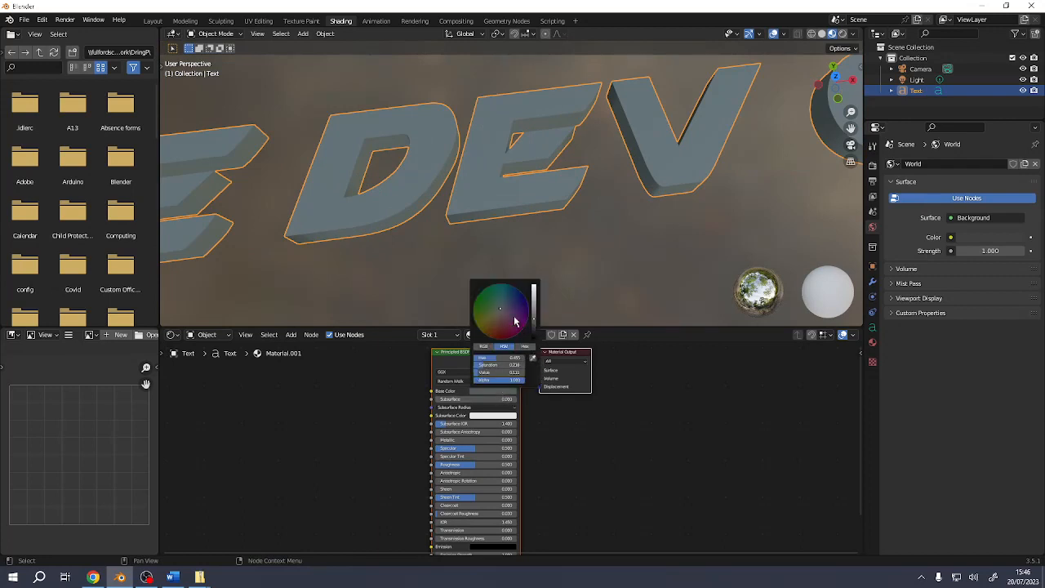
pyautogui.moveTo(498, 312); pyautogui.dragTo(534, 328)
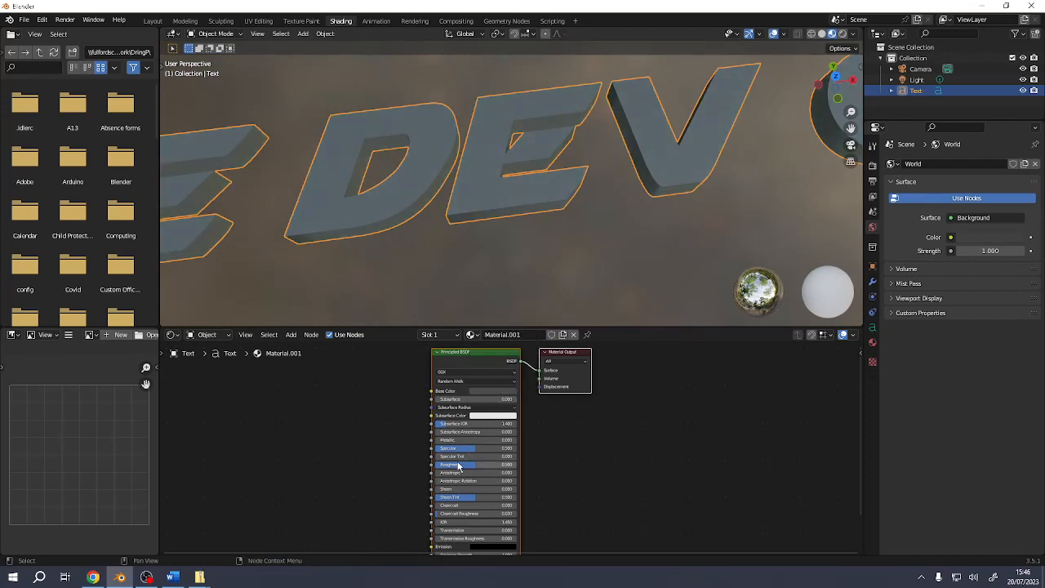
# - Set the text material's Principled BSDF roughness to 0.245 and metallic to 0.700
pyautogui.scroll(3, 460, 485)
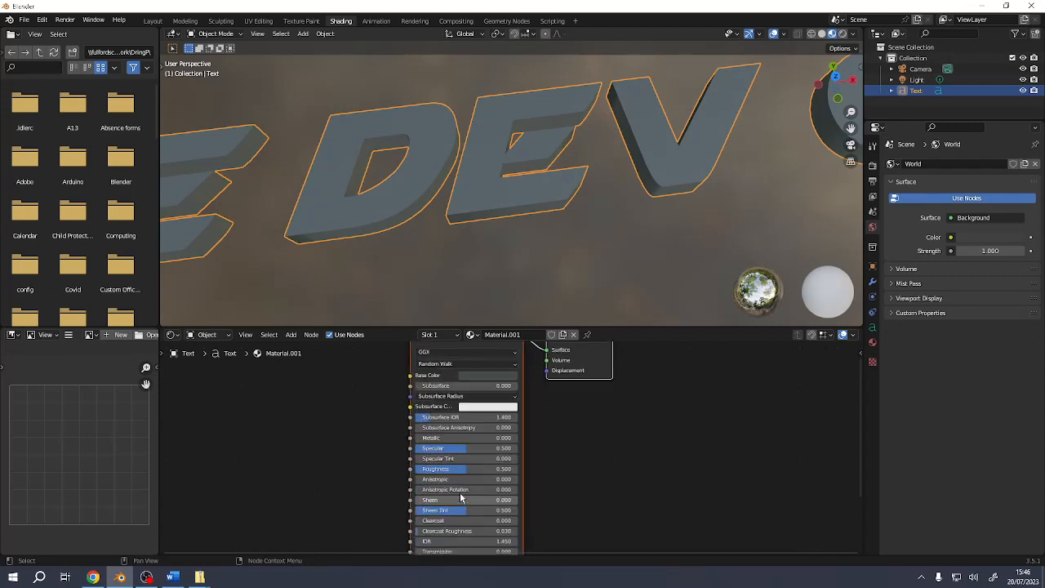
pyautogui.keyDown('shift'); pyautogui.moveTo(463, 432); pyautogui.dragTo(472, 362, button='middle'); pyautogui.keyUp('shift')
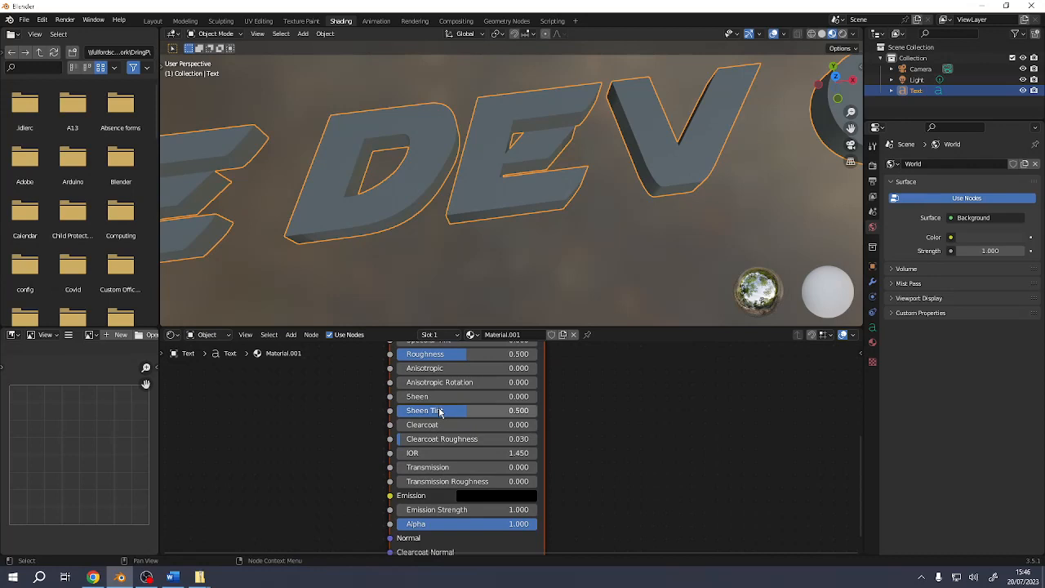
pyautogui.moveTo(439, 356); pyautogui.dragTo(404, 356)
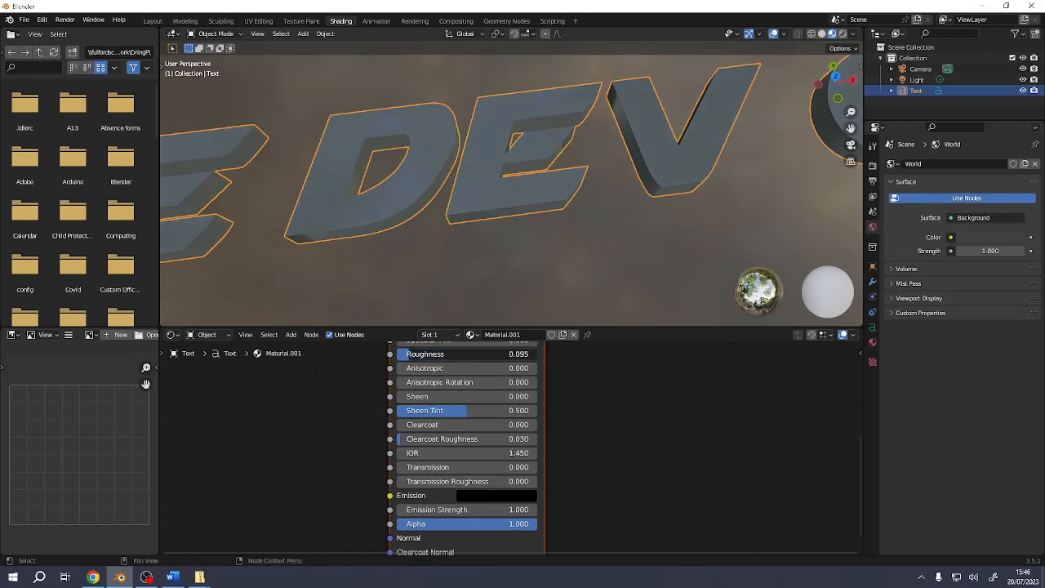
pyautogui.moveTo(428, 351); pyautogui.dragTo(424, 400, button='middle')
pyautogui.moveTo(424, 400); pyautogui.dragTo(492, 397)
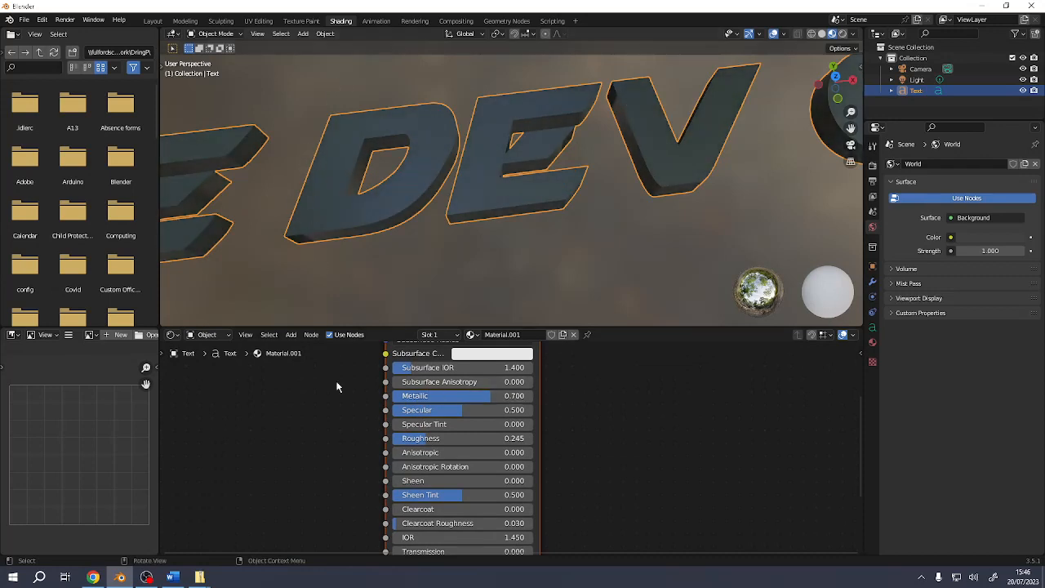
# - Add a Bump node whose Normal output feeds the Principled BSDF's Normal input
pyautogui.keyDown('shift'); pyautogui.scroll(-5, 337, 387); pyautogui.keyUp('shift')
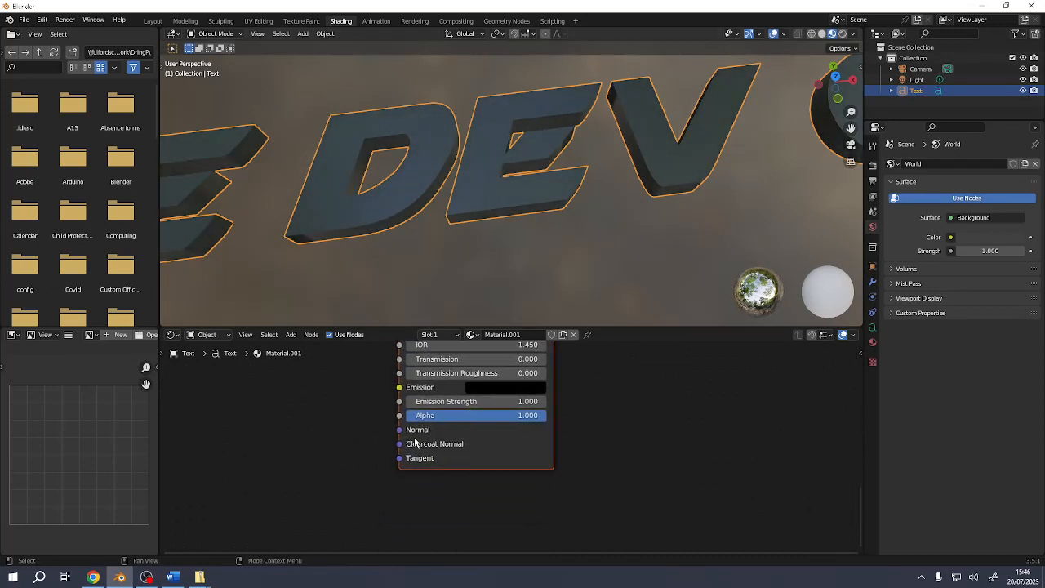
pyautogui.scroll(-3, 415, 441)
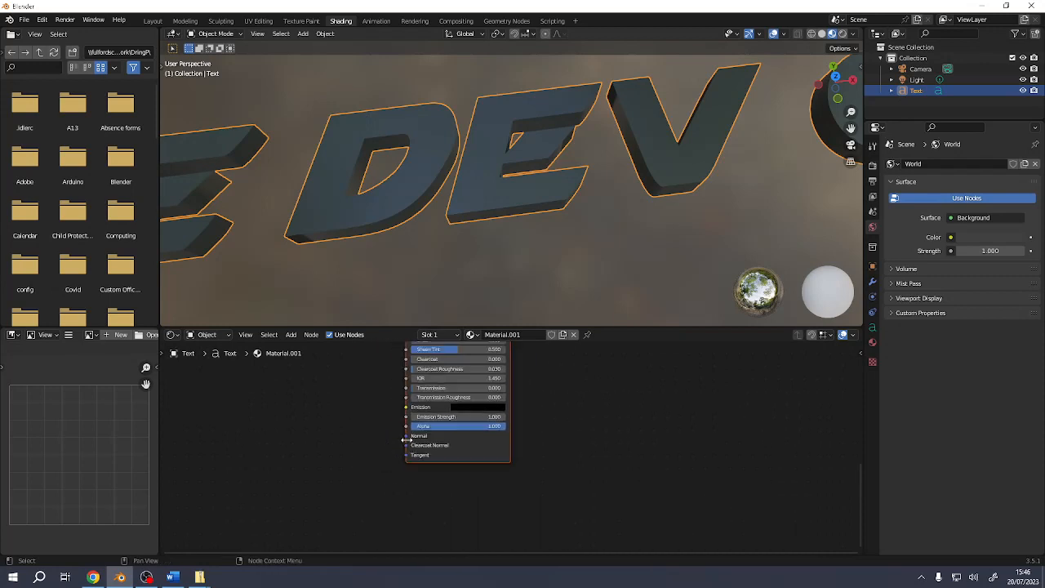
pyautogui.moveTo(406, 436); pyautogui.dragTo(328, 451)
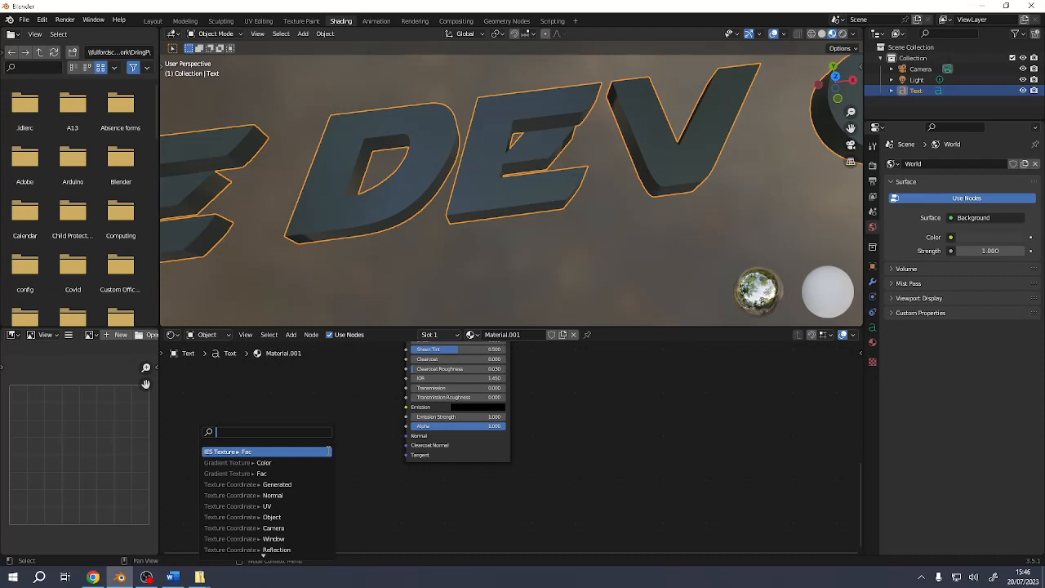
pyautogui.write('bump')
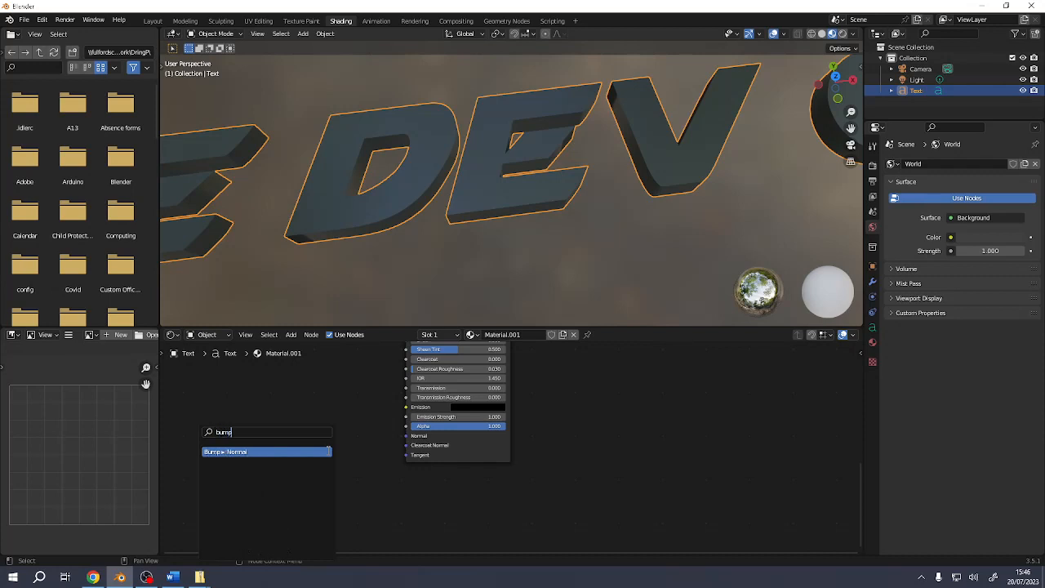
pyautogui.click(328, 452)
pyautogui.click(347, 419)
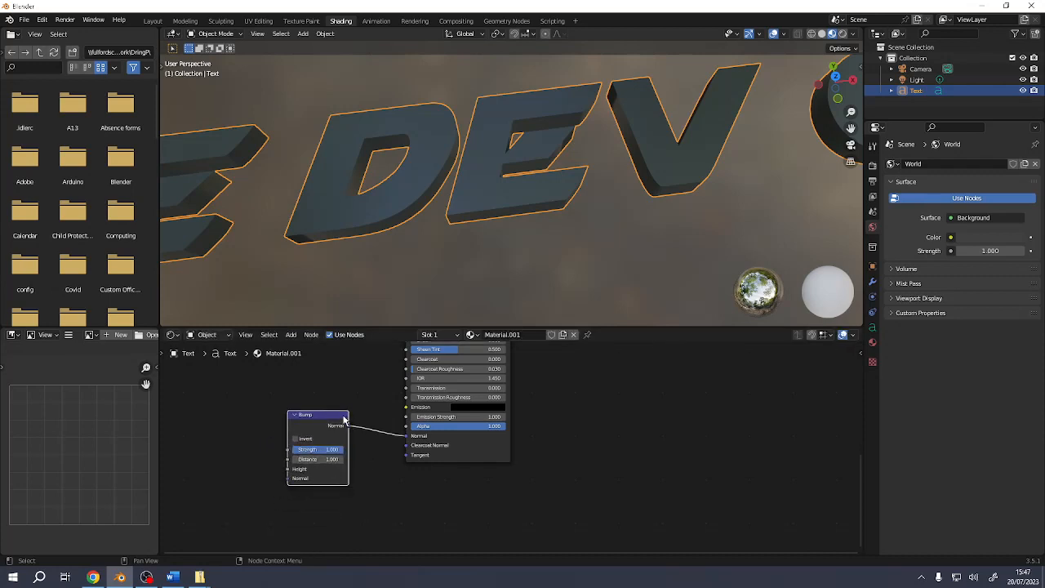
# - Add a Noise Texture node with its Fac output connected to the Bump node's Height input
pyautogui.moveTo(287, 471); pyautogui.dragTo(255, 468)
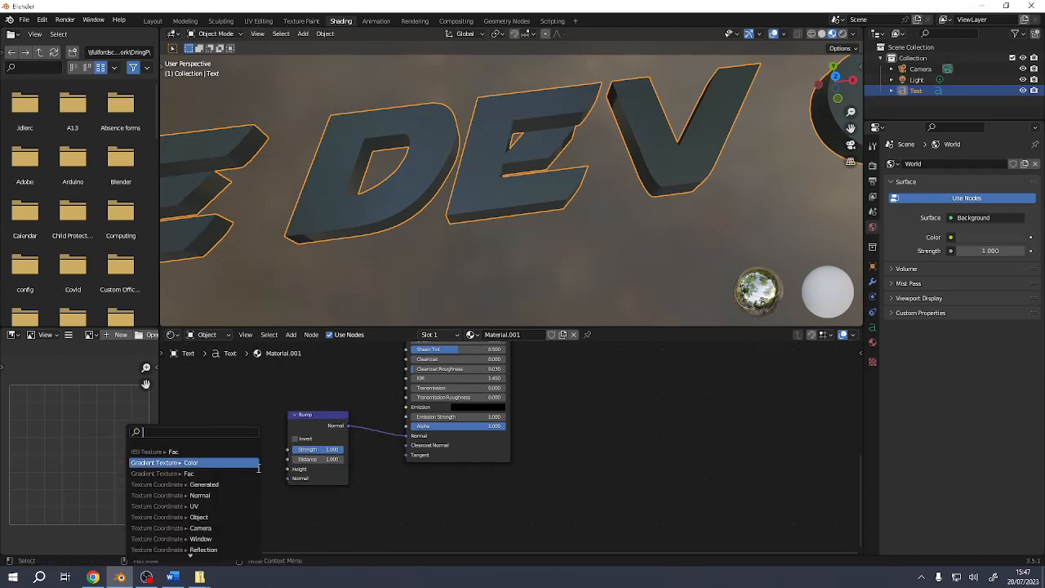
pyautogui.write('noise')
pyautogui.press('Return')
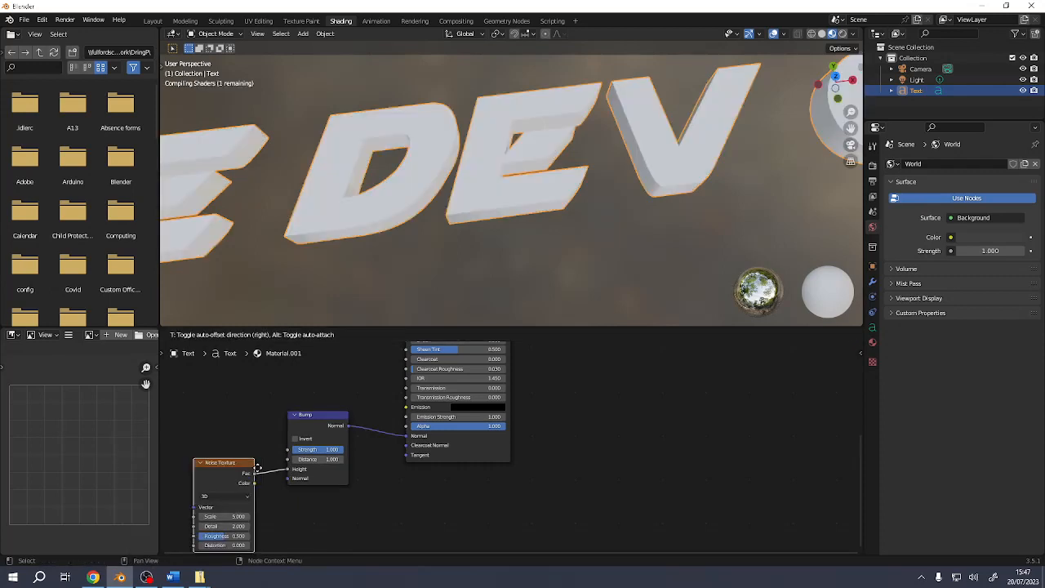
pyautogui.click(238, 441)
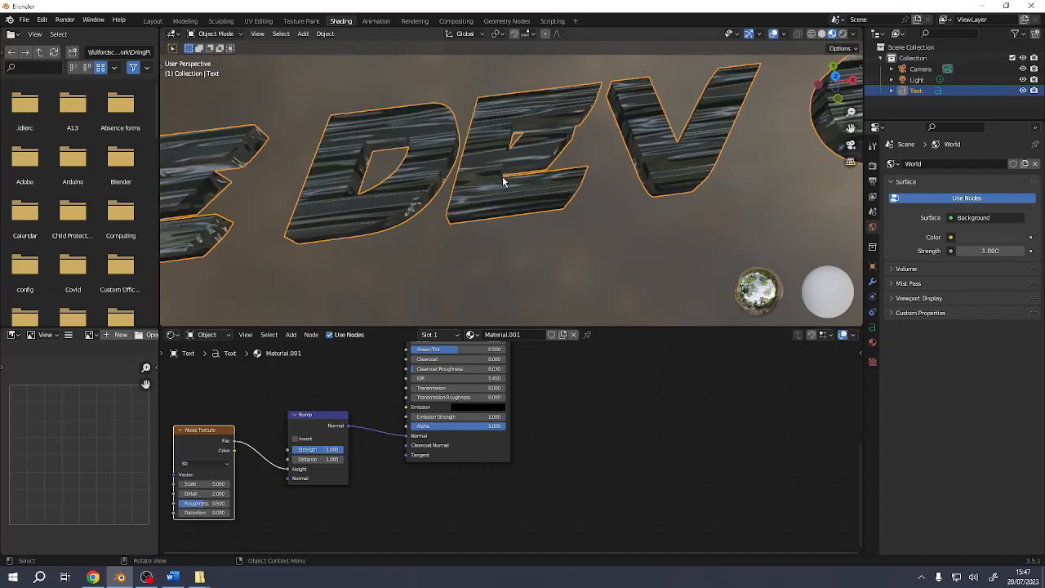
# - Set the noise scale to 17.5, the bump strength to about 0.52 and the bump distance to 0.8
pyautogui.moveTo(502, 176); pyautogui.dragTo(436, 190, button='middle')
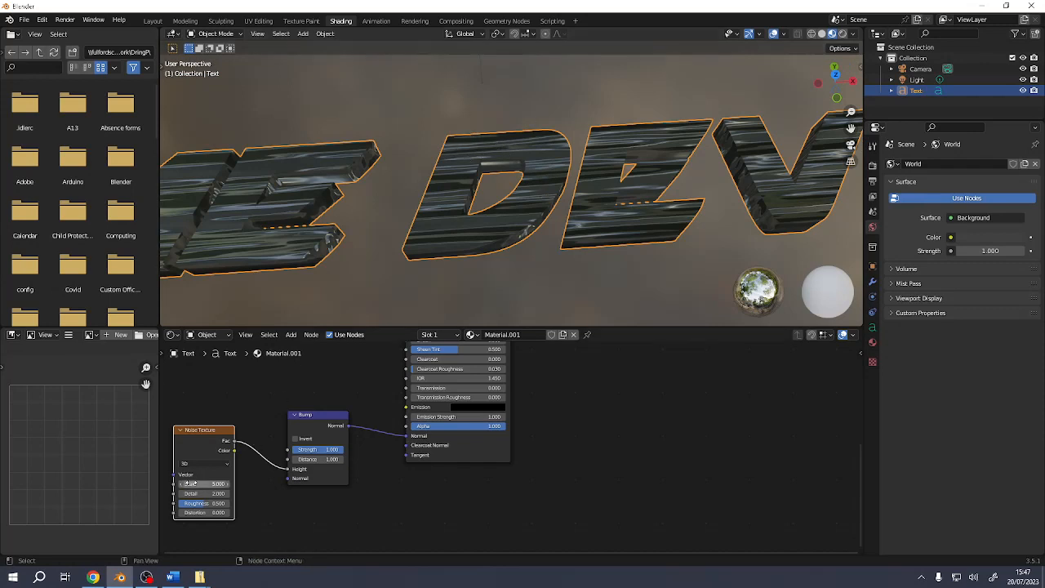
pyautogui.moveTo(200, 484)
pyautogui.mouseDown()
pyautogui.moveTo(408, 484)
pyautogui.moveTo(199, 489)
pyautogui.mouseUp()
pyautogui.moveTo(315, 459)
pyautogui.mouseDown()
pyautogui.moveTo(347, 459)
pyautogui.moveTo(301, 459)
pyautogui.moveTo(325, 459)
pyautogui.mouseUp()
pyautogui.moveTo(318, 449); pyautogui.dragTo(302, 449)
pyautogui.moveTo(204, 483); pyautogui.dragTo(245, 483)
pyautogui.scroll(-2, 341, 196)
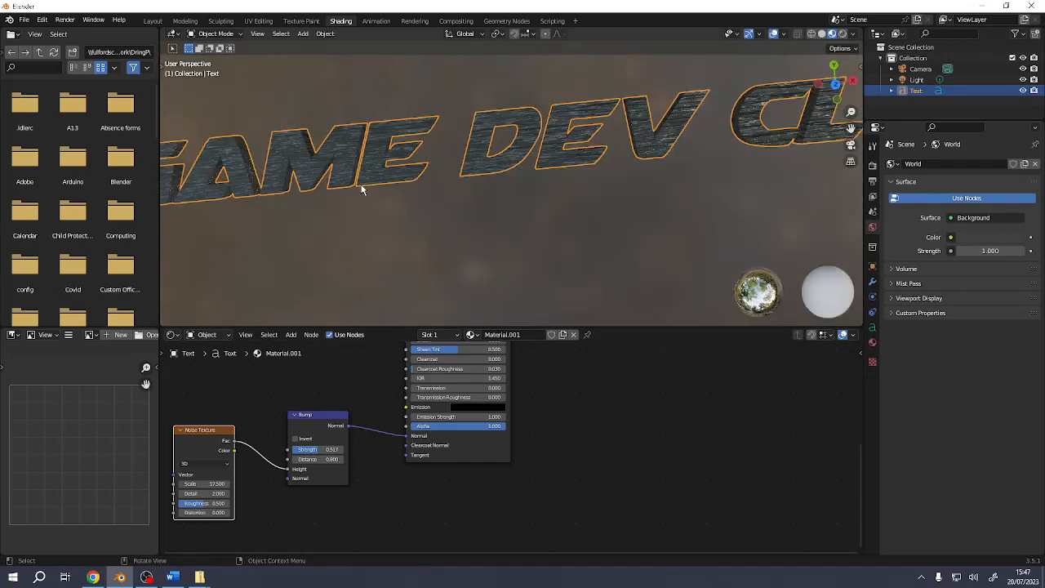
pyautogui.moveTo(341, 196); pyautogui.dragTo(351, 138, button='middle')
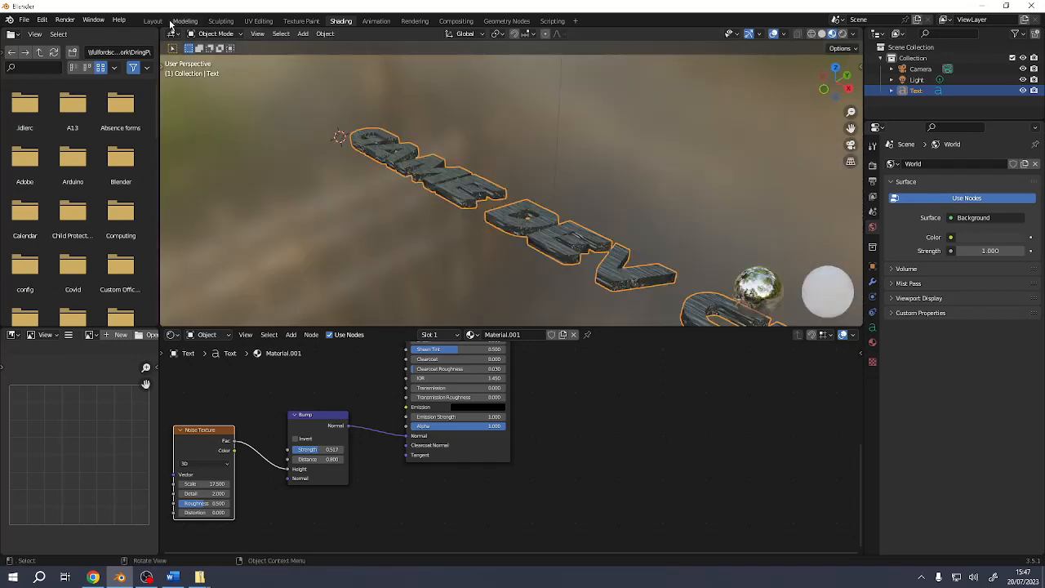
# - Return to the Layout workspace and bring the whole "Game Dev Club" text into view
pyautogui.click(155, 22)
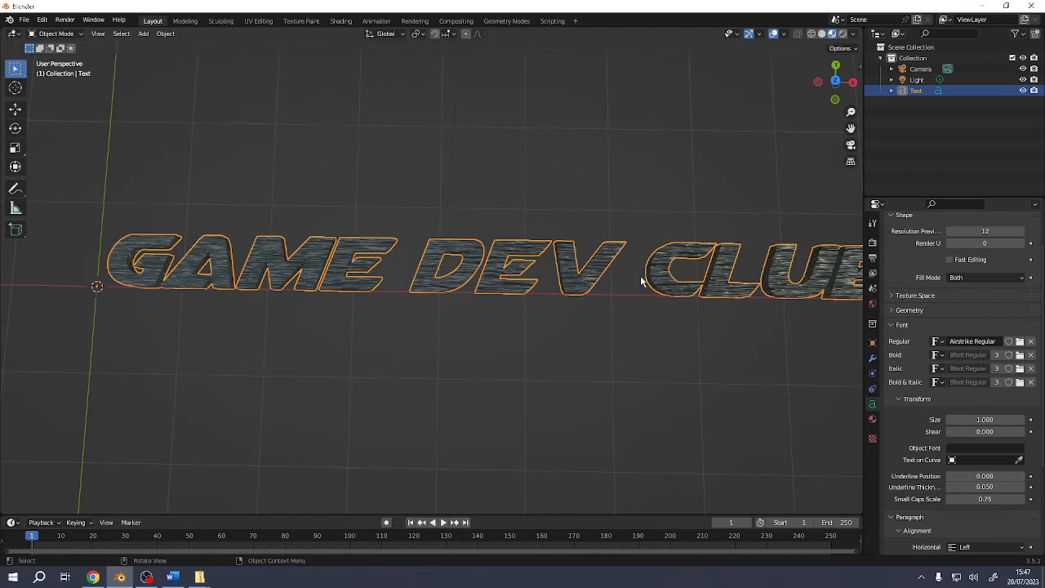
pyautogui.scroll(-3, 631, 288)
pyautogui.moveTo(630, 288); pyautogui.dragTo(711, 360, button='middle')
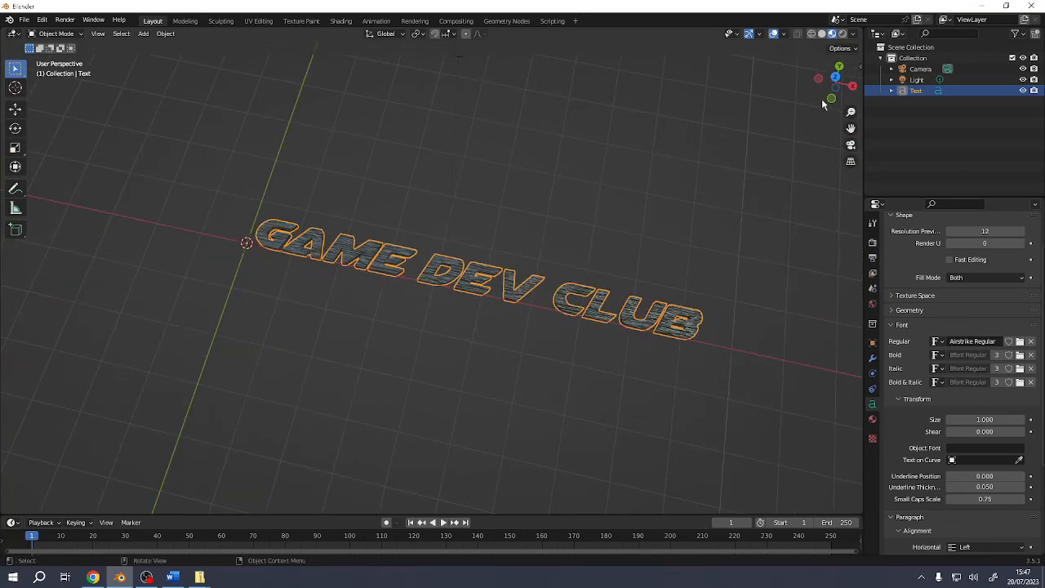
# - Rotate the "Game Dev Club" text about the global X axis so it stands upright
pyautogui.press('r')
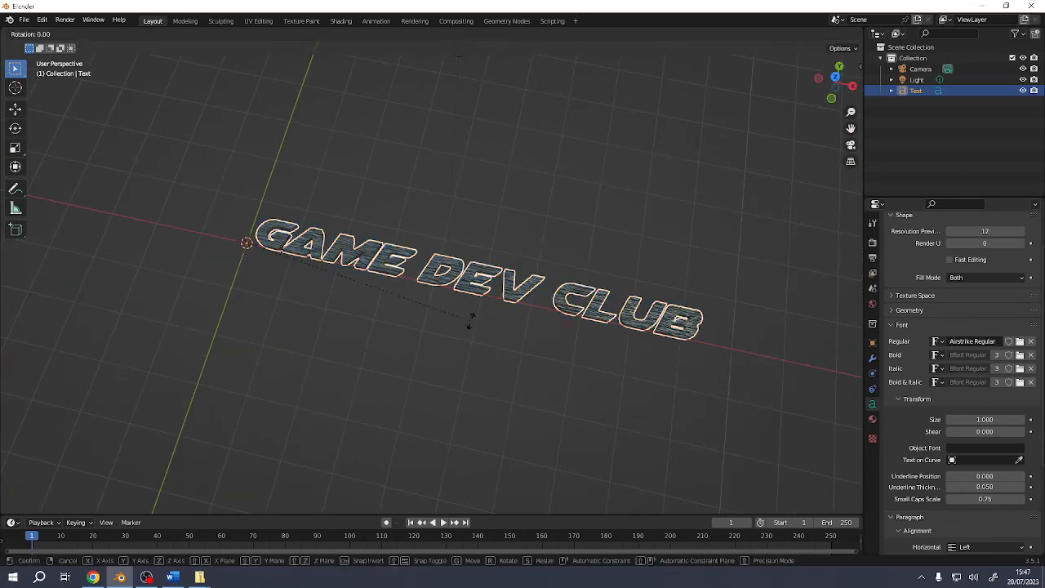
pyautogui.press('x')
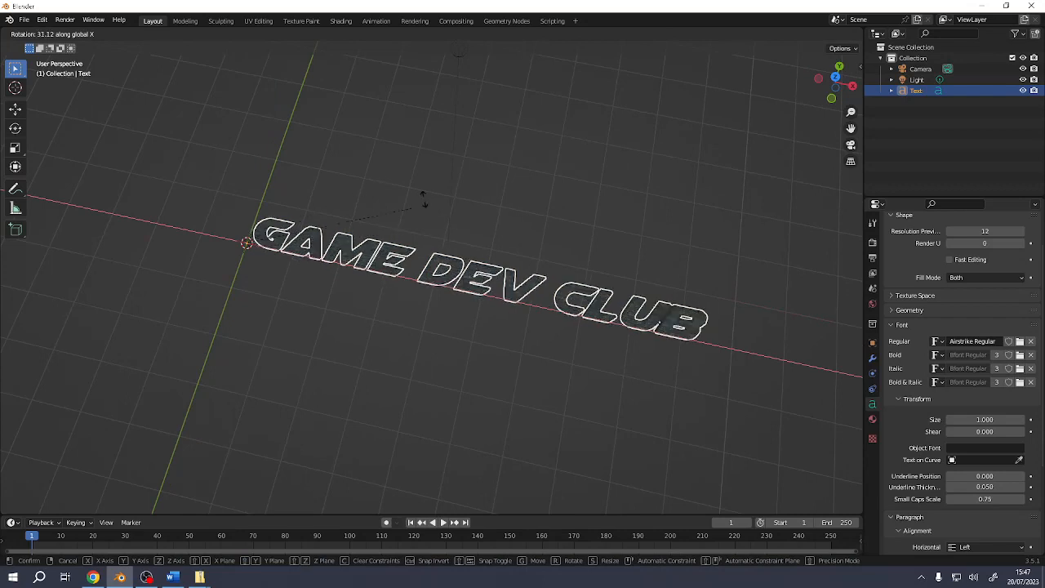
pyautogui.click(496, 337)
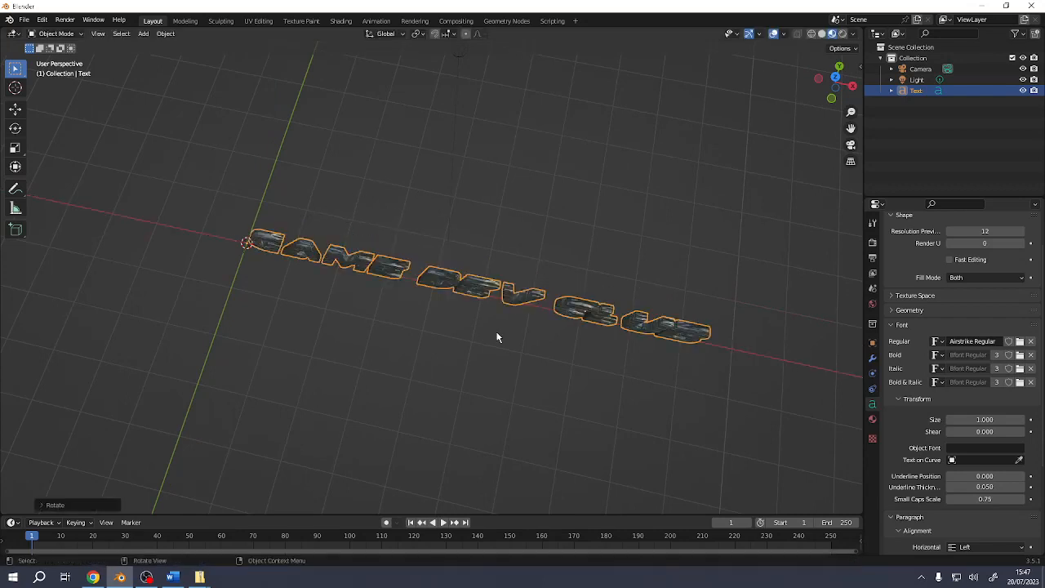
pyautogui.moveTo(497, 337); pyautogui.dragTo(441, 256, button='middle')
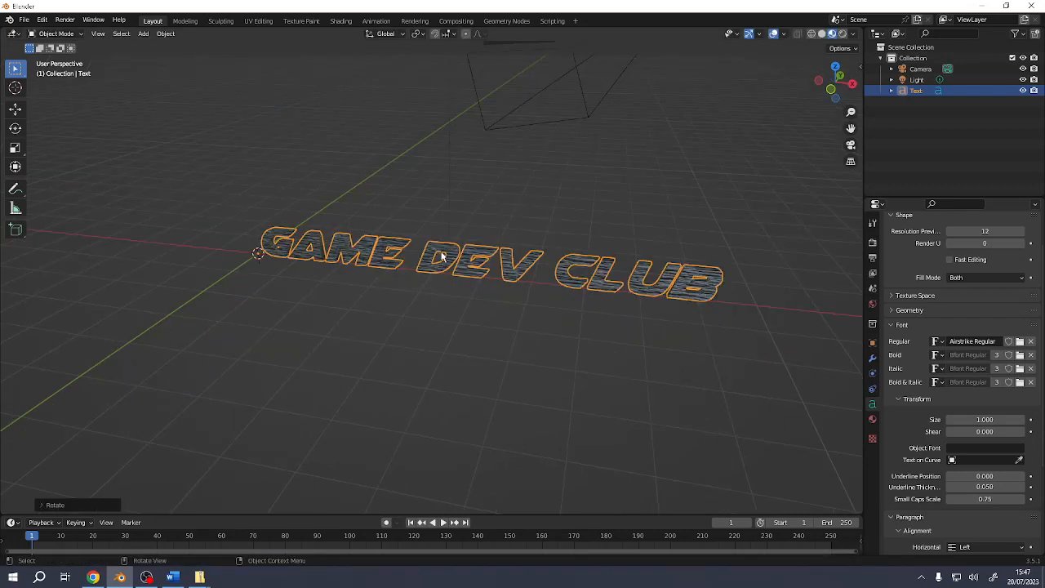
# - Add a plane mesh and scale it up into a large floor for the text
pyautogui.hotkey('shift', 'a')
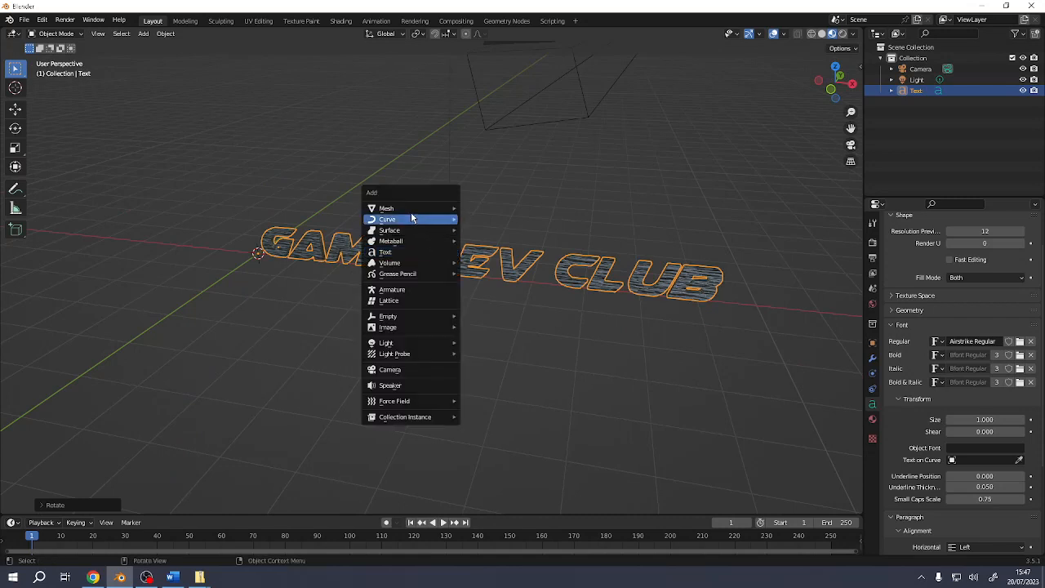
pyautogui.click(477, 208)
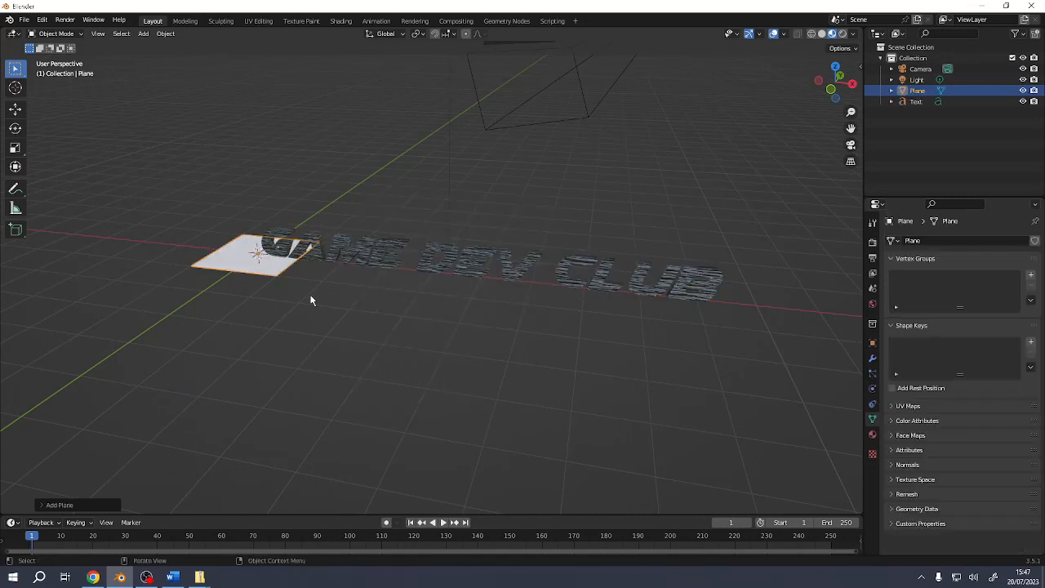
pyautogui.press('s')
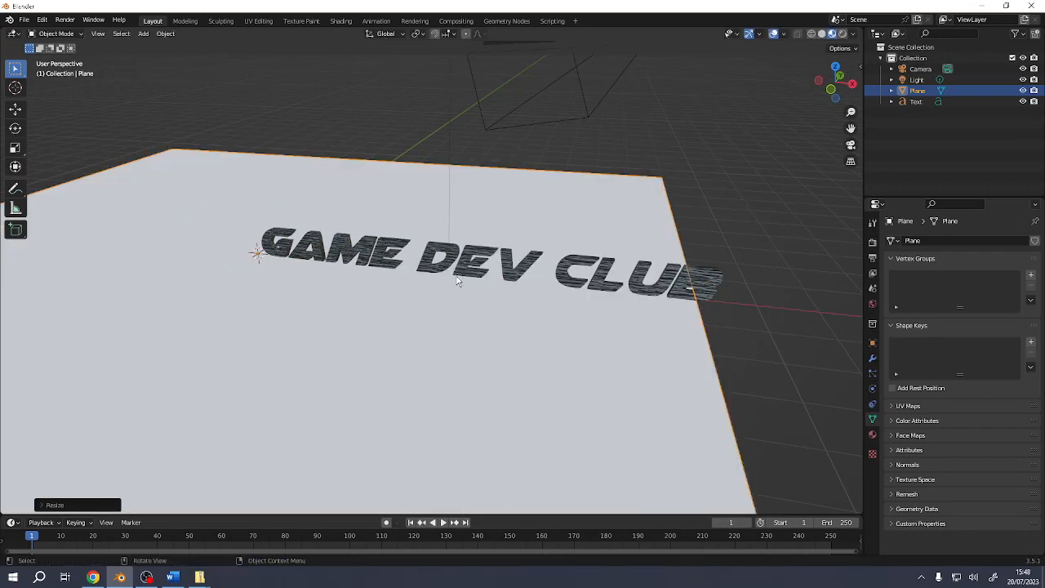
pyautogui.click(456, 276)
# - Move the floor plane about 2.87 m along the global X axis so it extends beneath the whole text
pyautogui.press('g')
pyautogui.press('x')
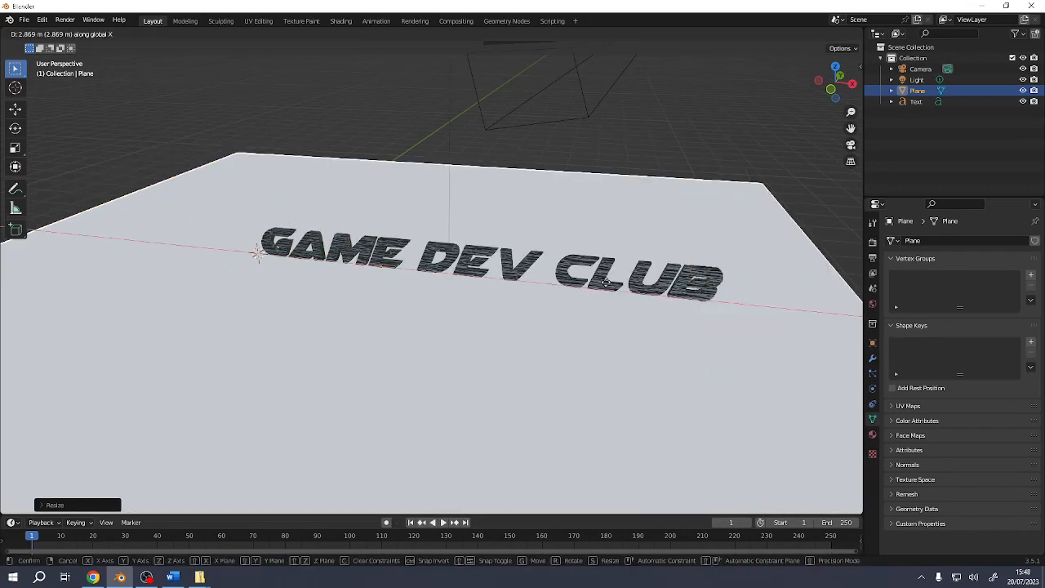
pyautogui.click(604, 281)
pyautogui.moveTo(604, 281); pyautogui.dragTo(404, 378, button='middle')
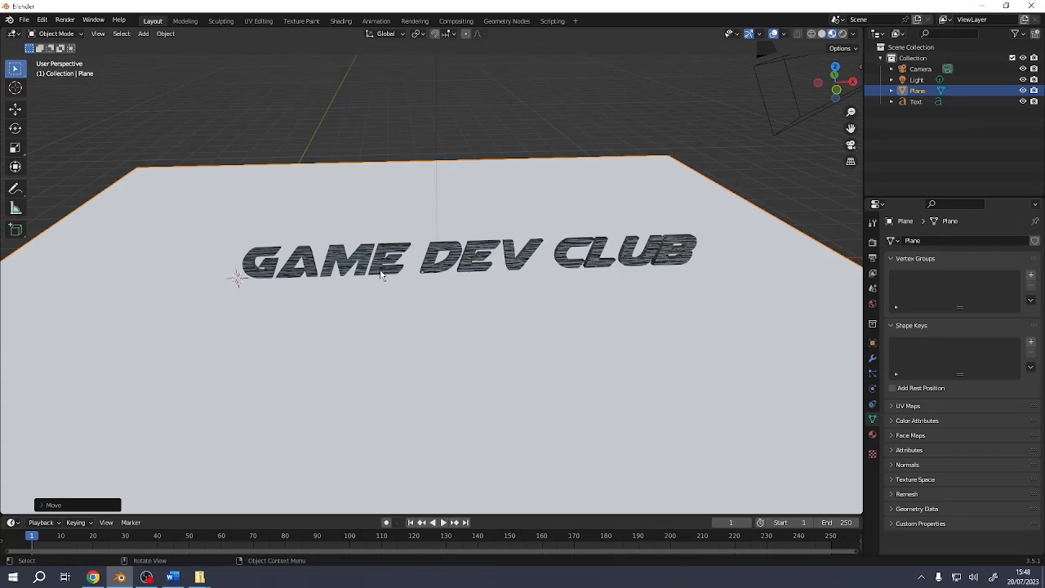
# - Switch to Chrome and search Google for "circuit board" in a new tab
pyautogui.click(93, 578)
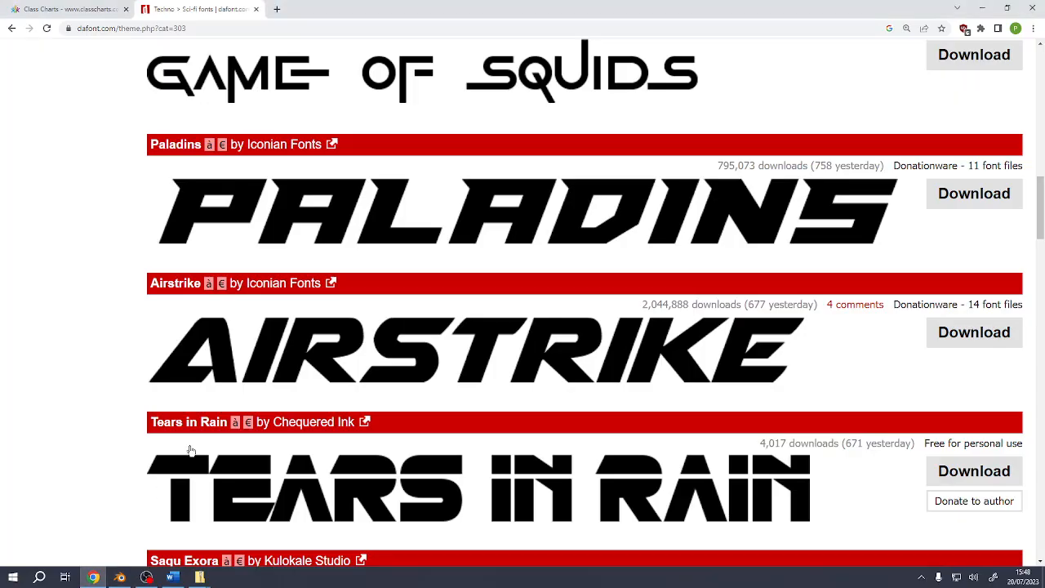
pyautogui.click(276, 9)
pyautogui.write('c')
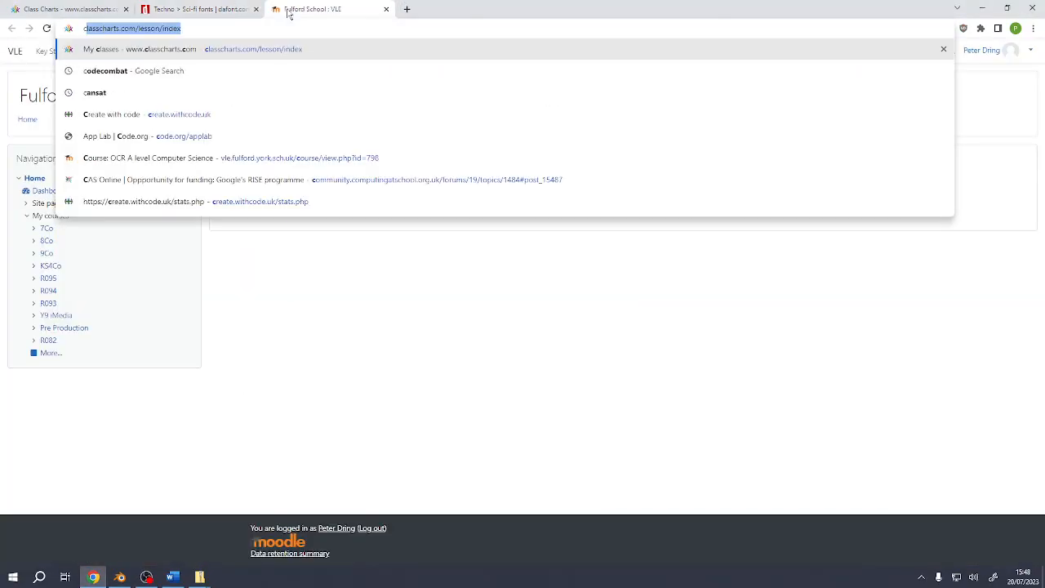
pyautogui.write('ircuit boar')
pyautogui.press('Return')
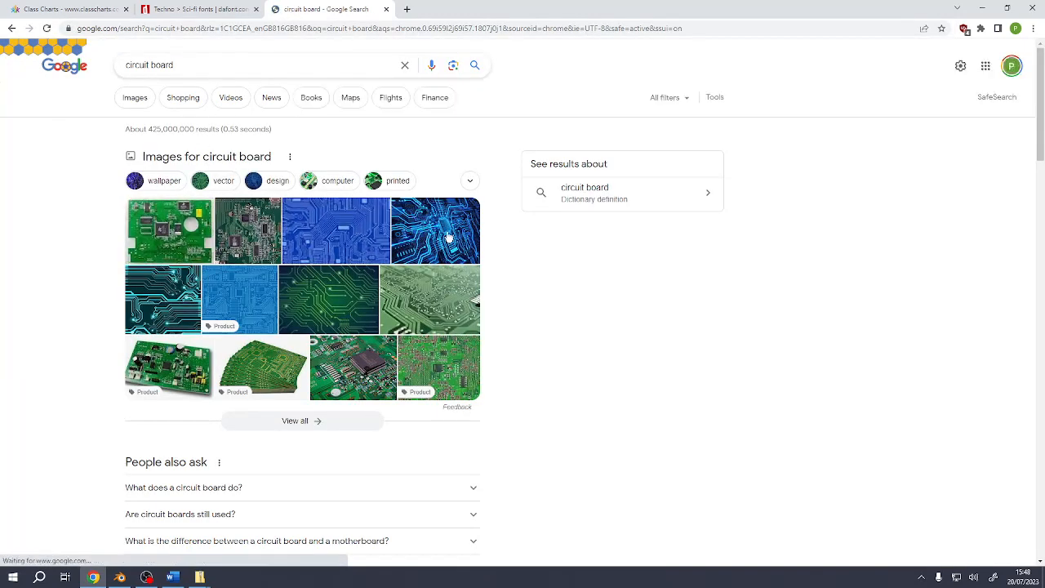
# - Preview several circuit board images from the search results to compare them as floor textures
pyautogui.click(435, 231)
pyautogui.click(161, 299)
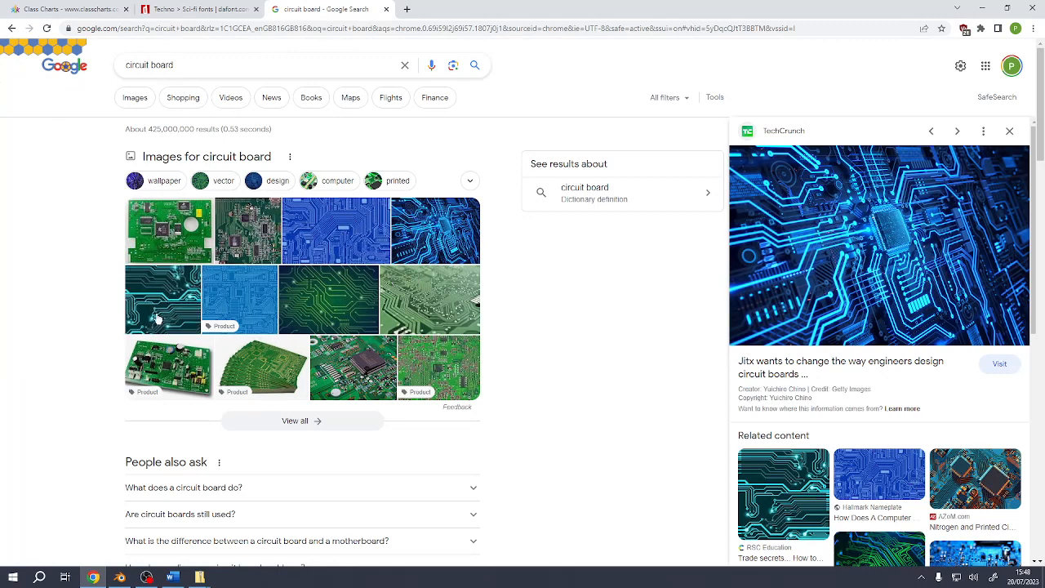
pyautogui.click(345, 303)
pyautogui.rightClick(898, 195)
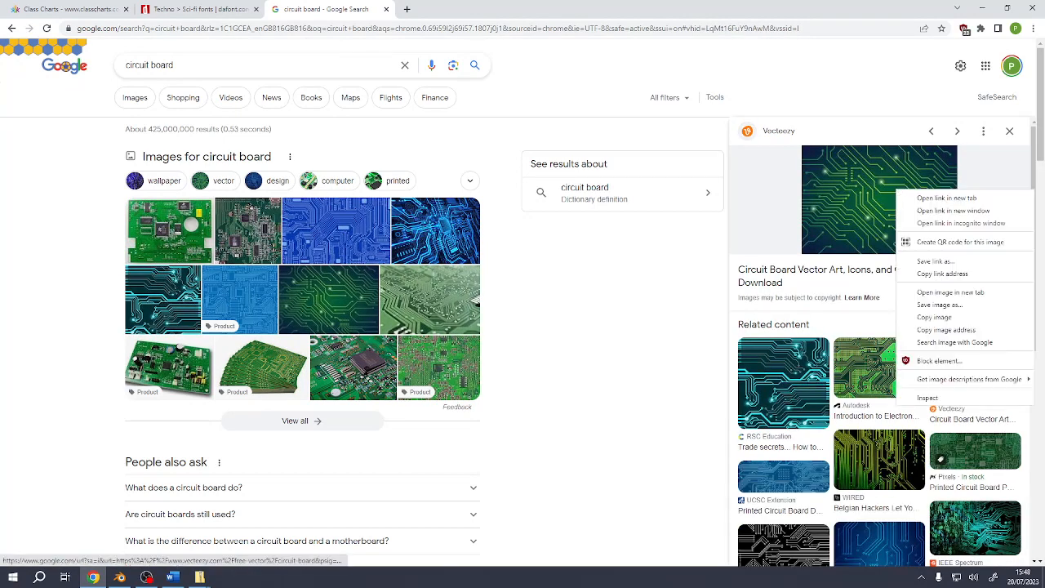
pyautogui.click(884, 544)
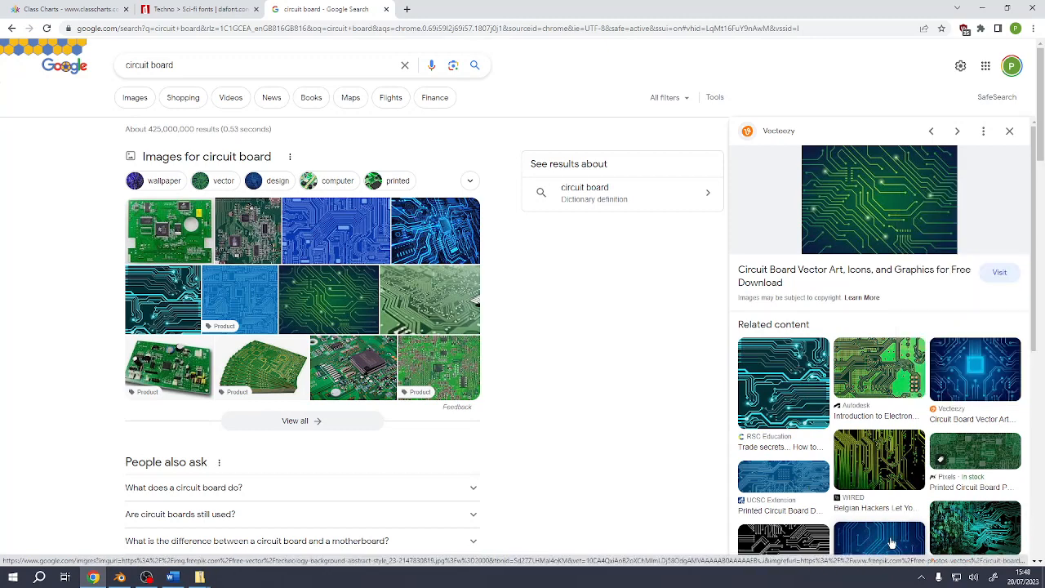
# - Open the blue Freepik circuit board image and save it in the Pictures folder as "circuit board"
pyautogui.click(886, 545)
pyautogui.rightClick(904, 256)
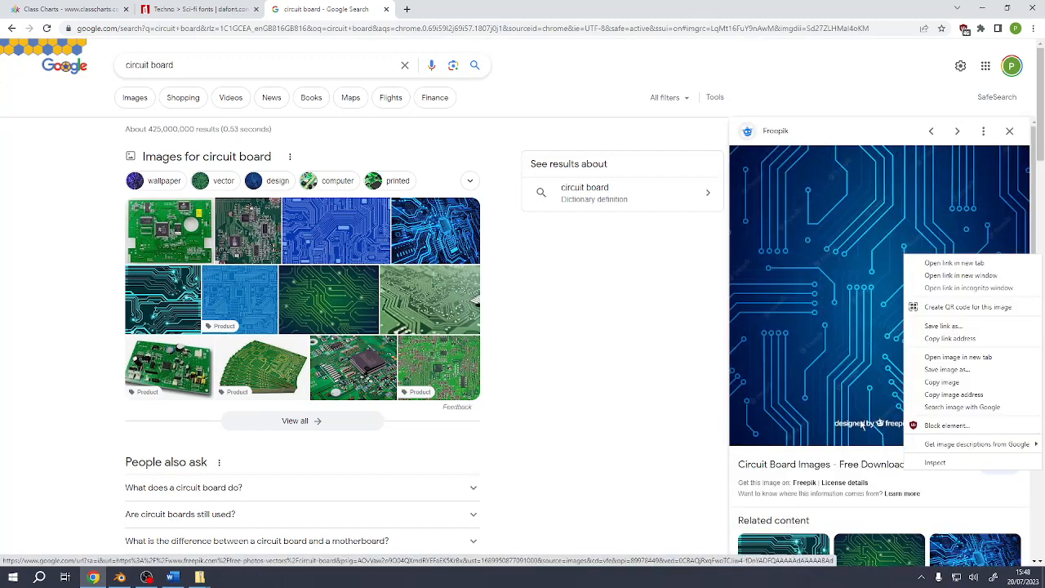
pyautogui.click(947, 369)
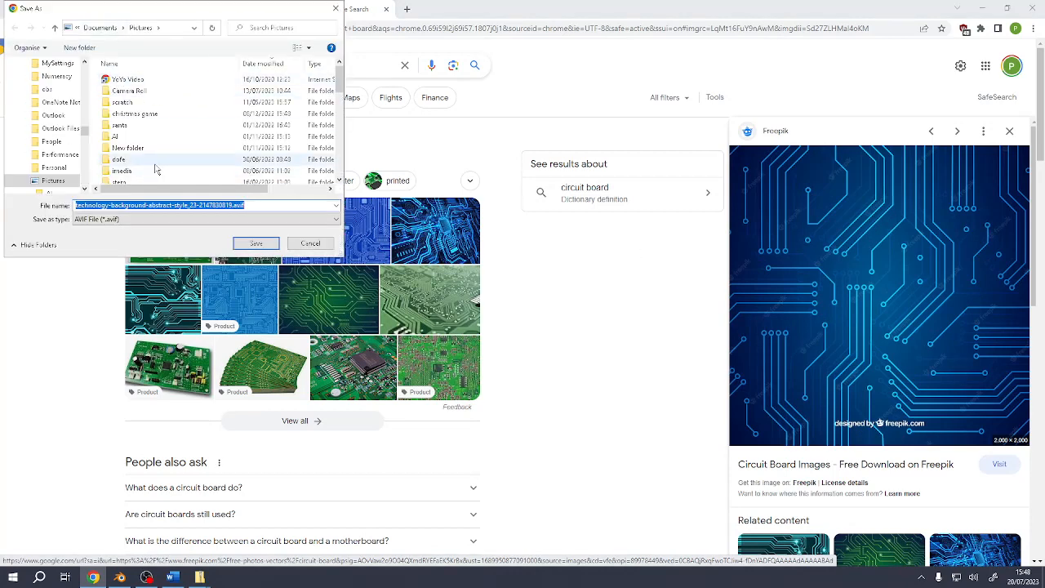
pyautogui.write('circuit bo')
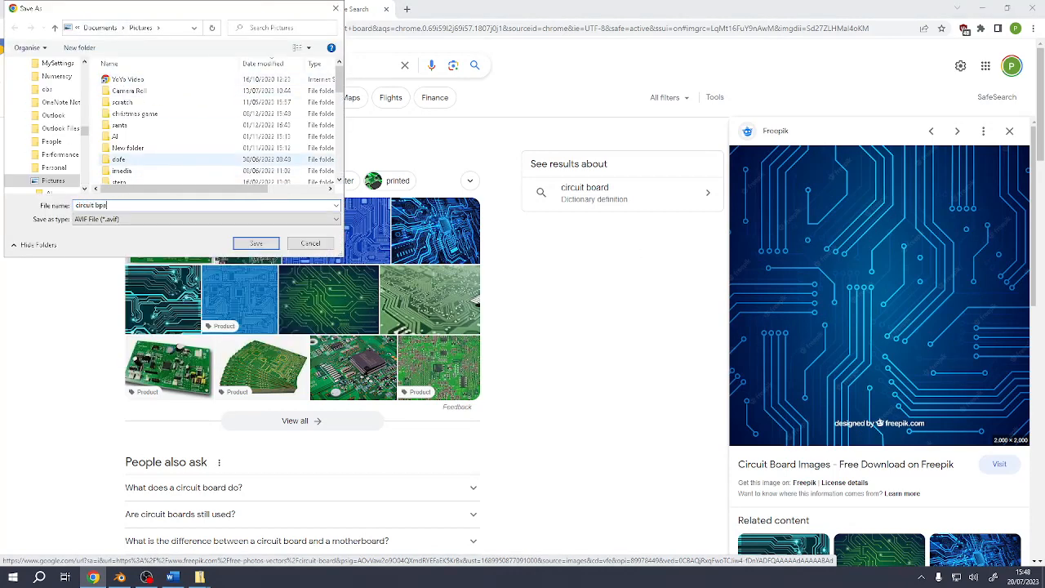
pyautogui.write('ard')
pyautogui.press('Return')
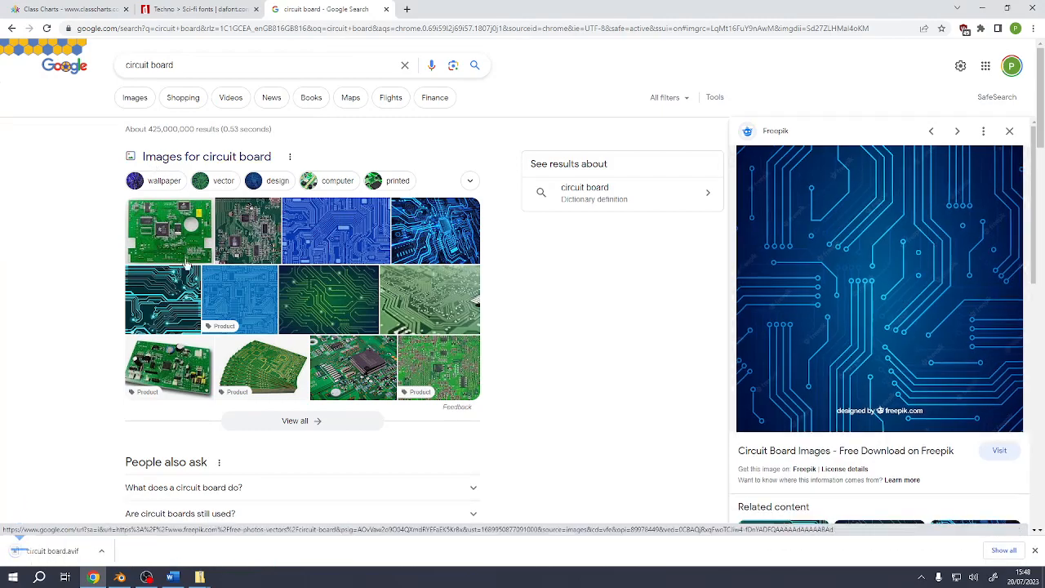
# - Switch back to Blender and create a new material for the plane in the Shading workspace
pyautogui.click(120, 577)
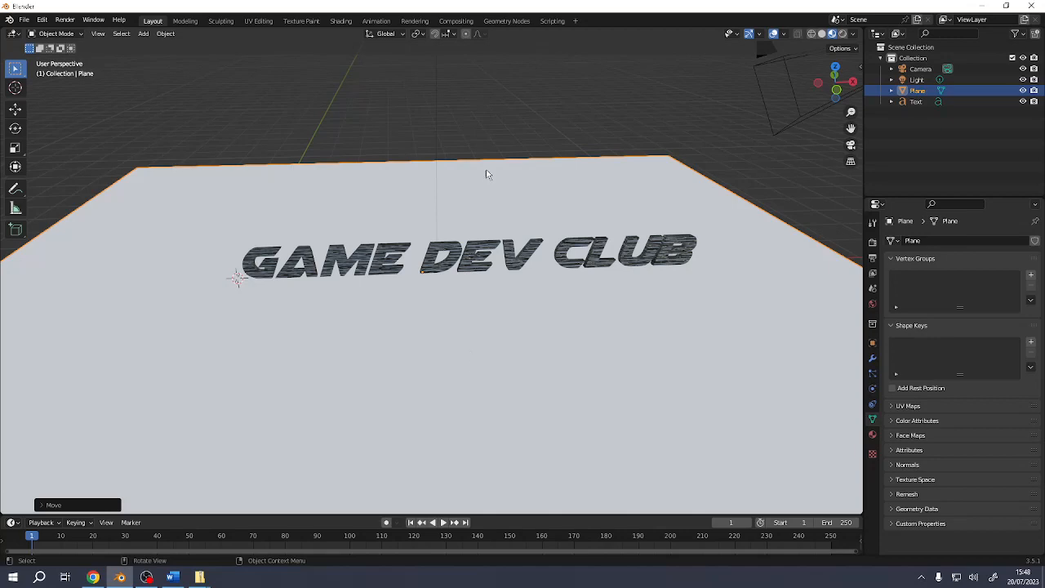
pyautogui.click(339, 21)
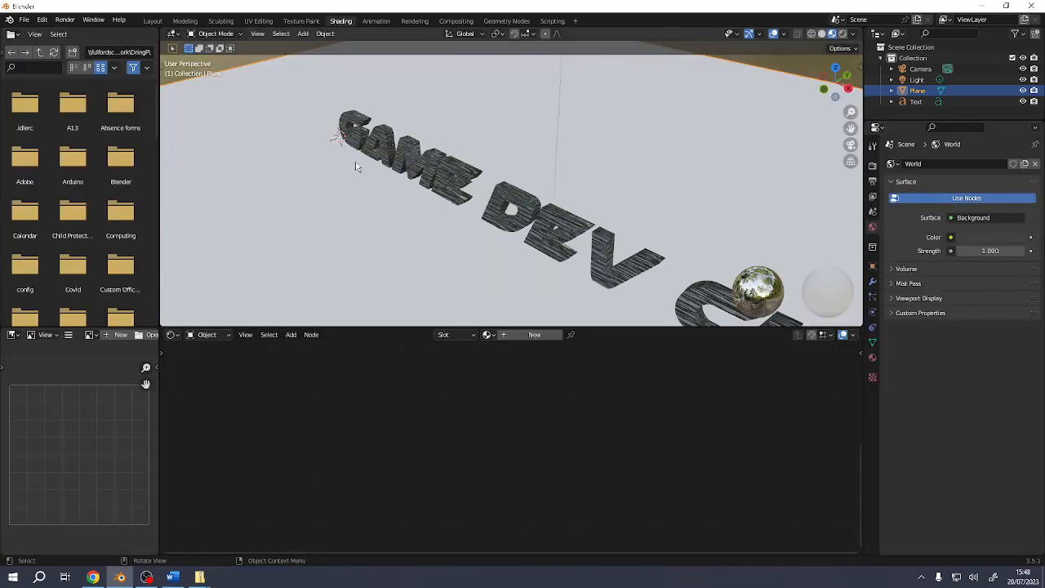
pyautogui.scroll(-3, 355, 163)
pyautogui.click(418, 159)
pyautogui.click(384, 200)
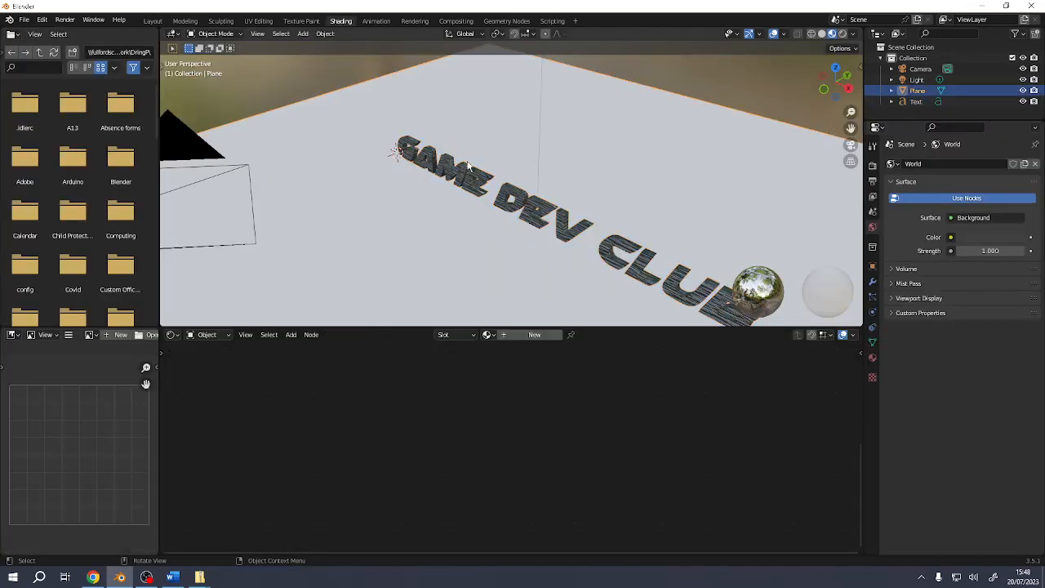
pyautogui.click(462, 181)
pyautogui.click(417, 213)
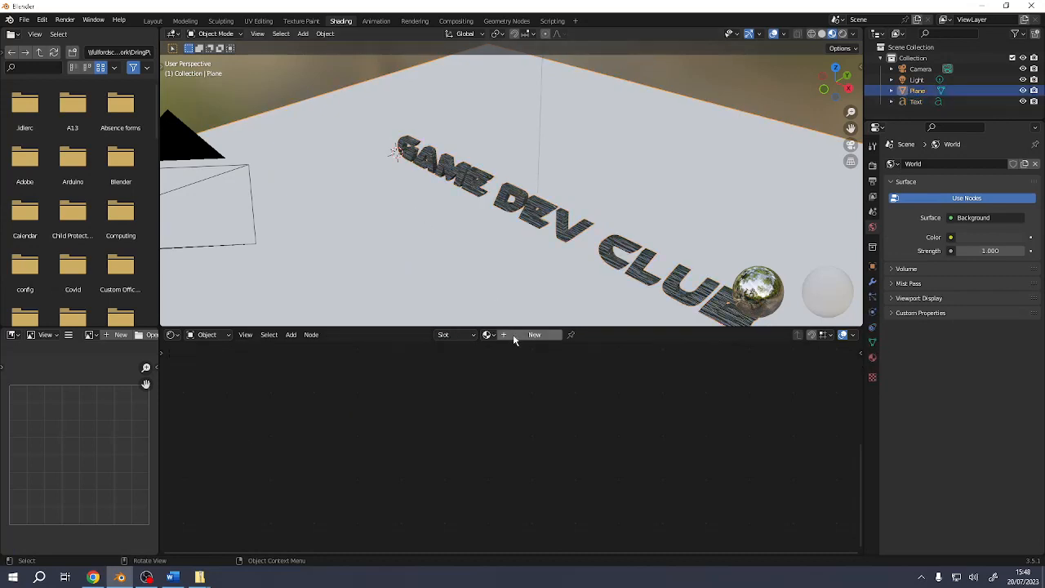
pyautogui.scroll(5, 431, 400)
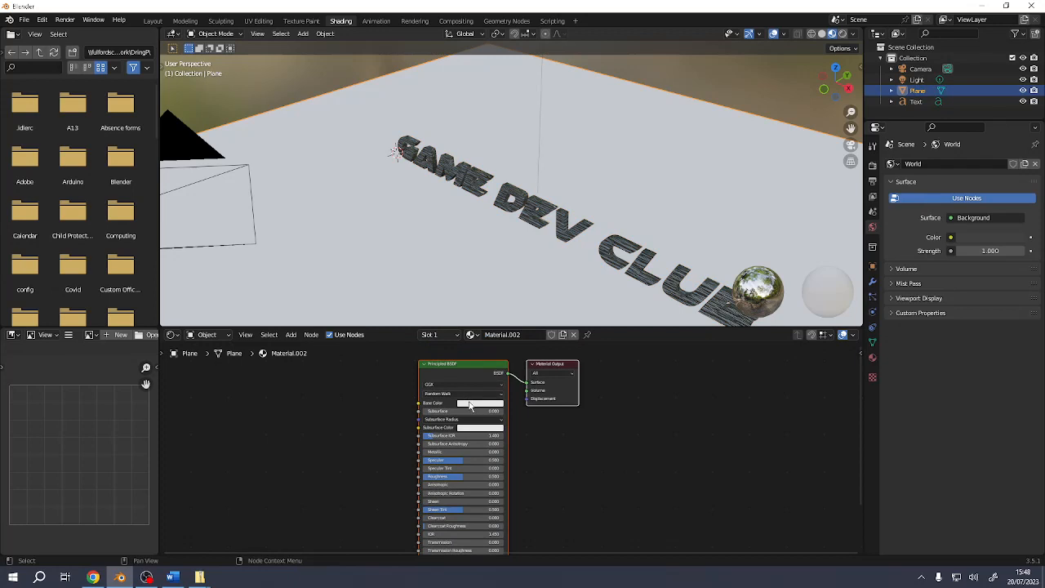
# - Add an Image Texture node whose Color output feeds the Principled BSDF's Base Color
pyautogui.moveTo(419, 405); pyautogui.dragTo(348, 417)
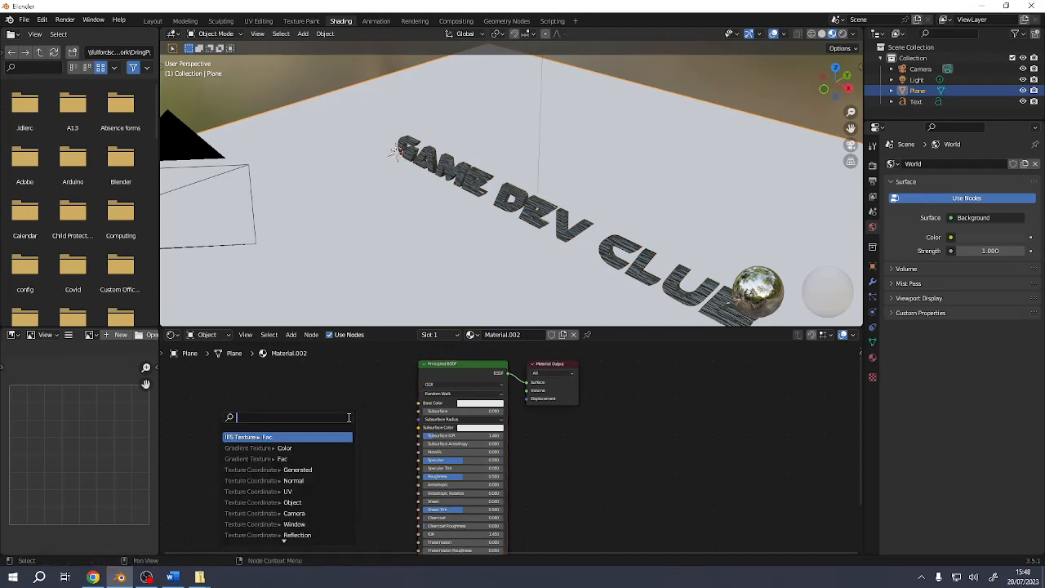
pyautogui.write('image')
pyautogui.press('Return')
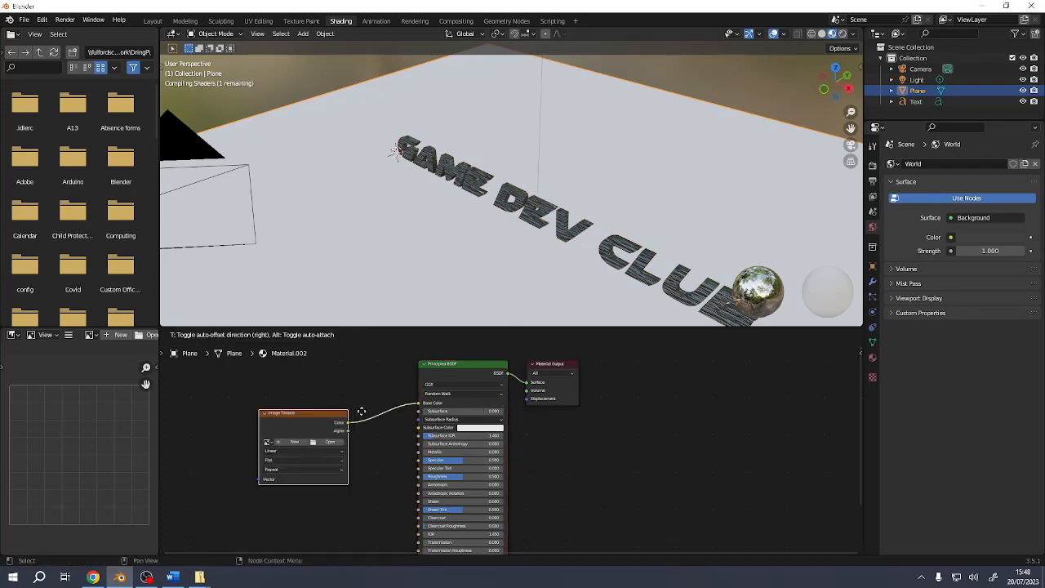
pyautogui.click(345, 377)
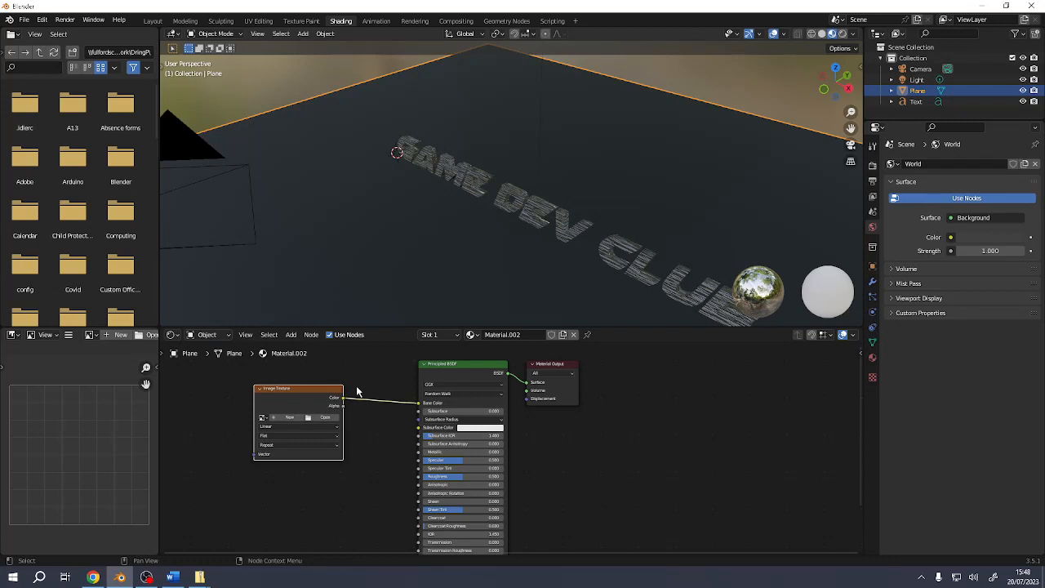
# - Load the blue circuit-board JPG from the Pictures folder into the Image Texture node
pyautogui.click(321, 417)
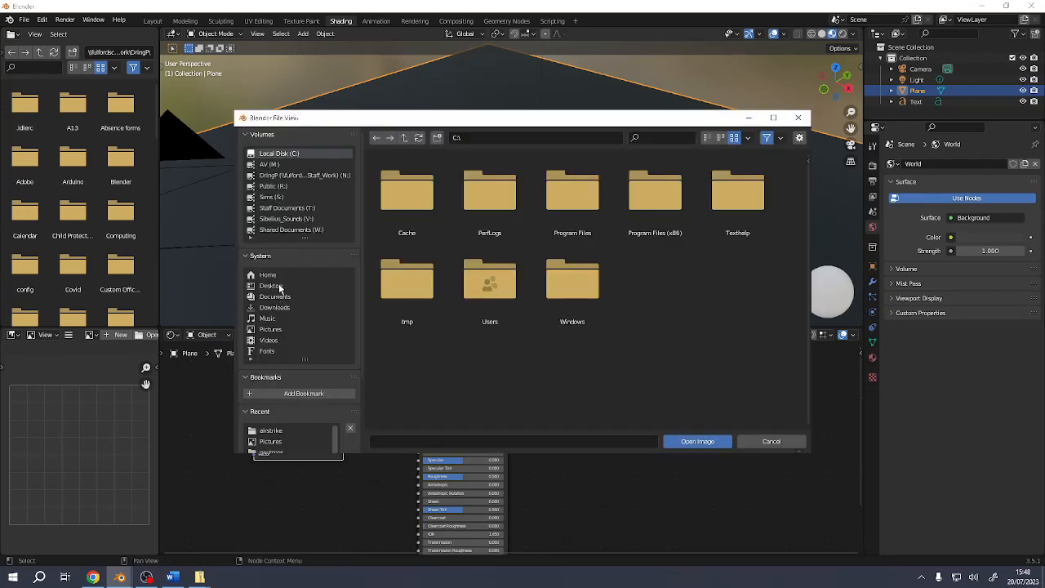
pyautogui.click(270, 328)
pyautogui.scroll(-4, 619, 275)
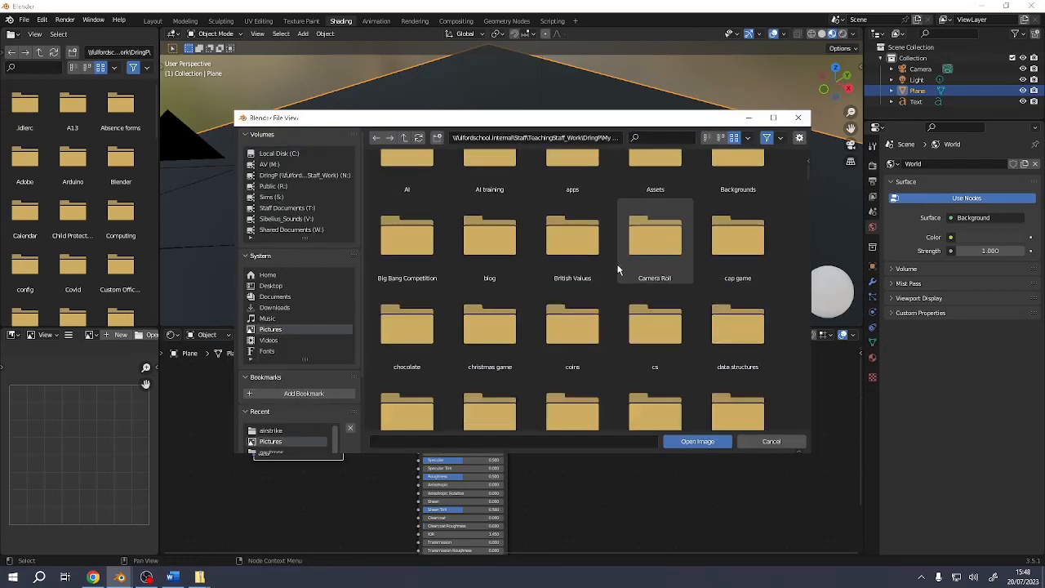
pyautogui.scroll(-10, 619, 267)
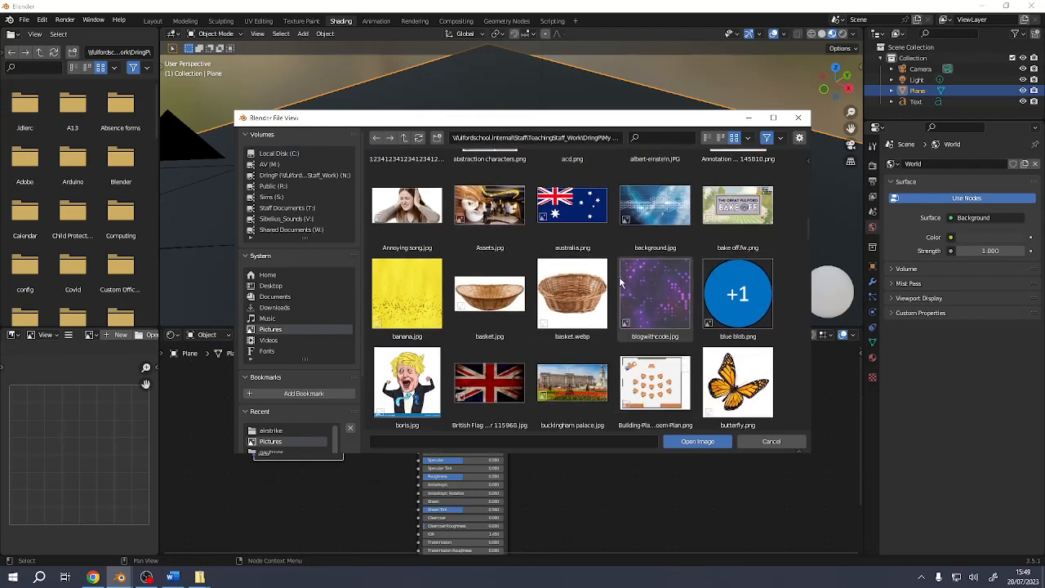
pyautogui.scroll(3, 618, 294)
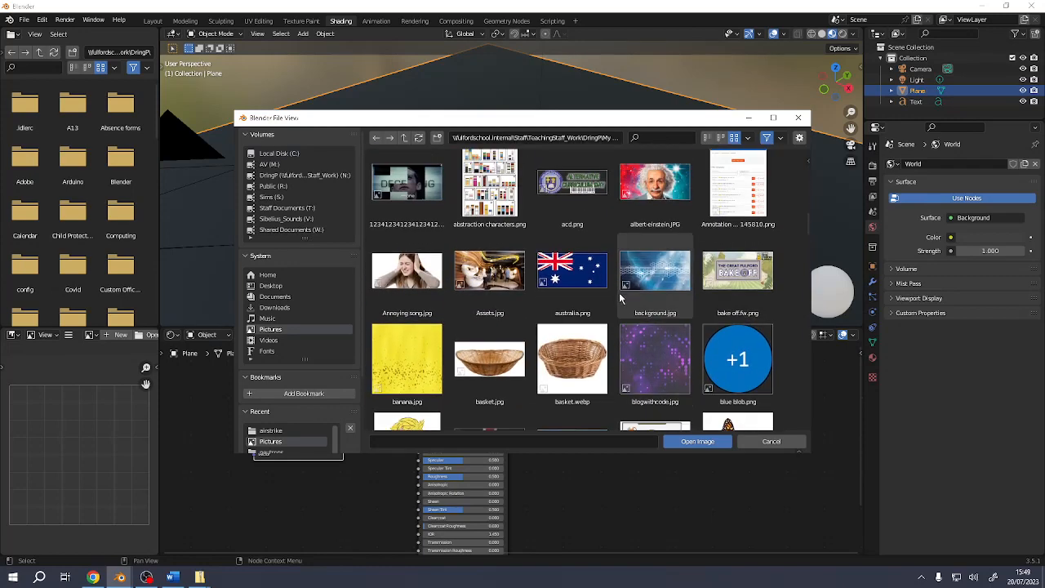
pyautogui.scroll(3, 604, 334)
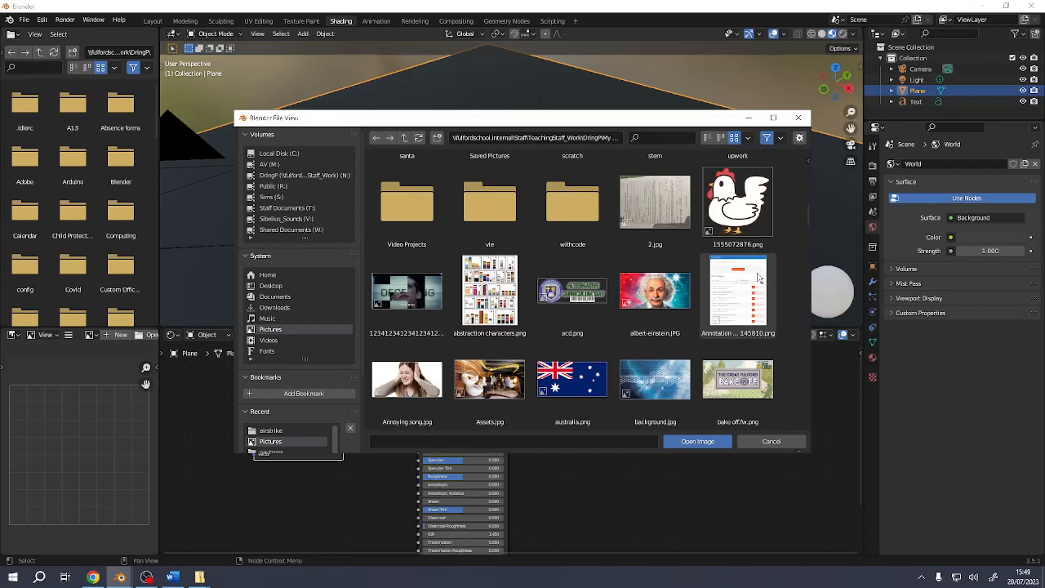
pyautogui.scroll(-7, 666, 312)
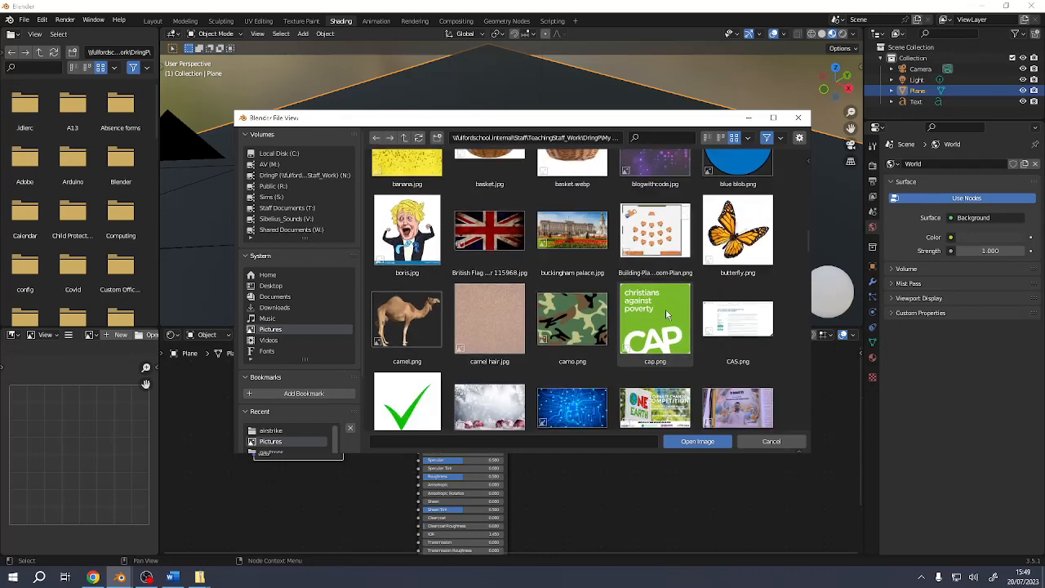
pyautogui.scroll(-2, 666, 314)
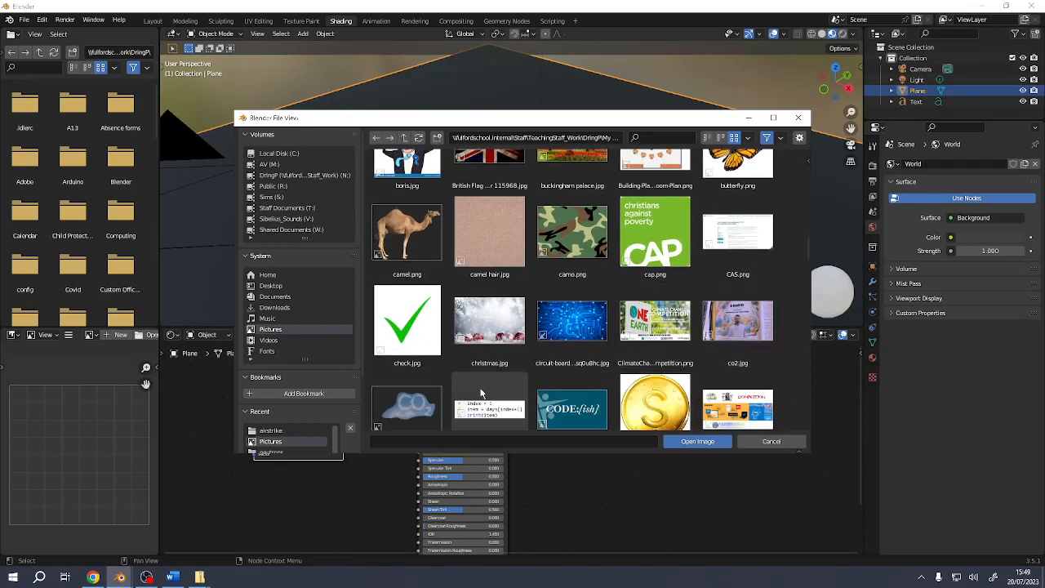
pyautogui.doubleClick(573, 320)
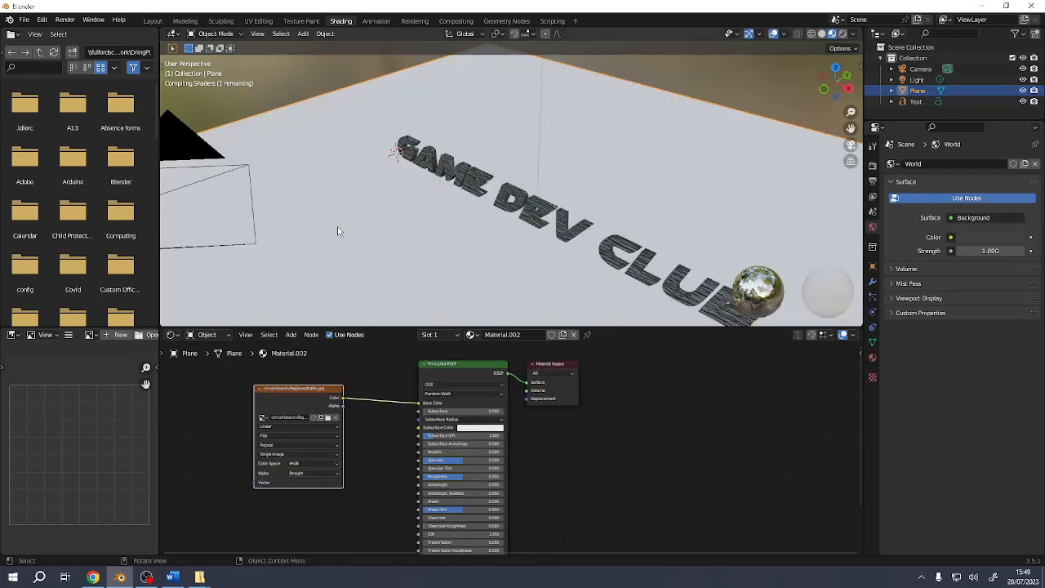
# - Open the UV Editing workspace and display the plane's circuit-board texture in Material Preview, with the full UV image in view
pyautogui.moveTo(355, 216); pyautogui.dragTo(260, 208, button='middle')
pyautogui.click(257, 21)
pyautogui.scroll(-5, 664, 347)
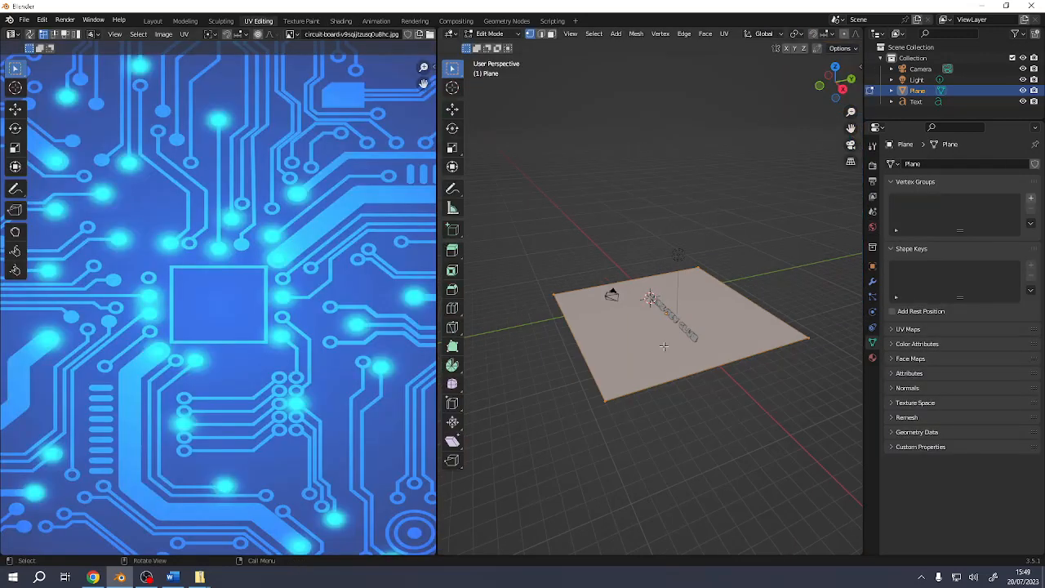
pyautogui.scroll(-5, 840, 36)
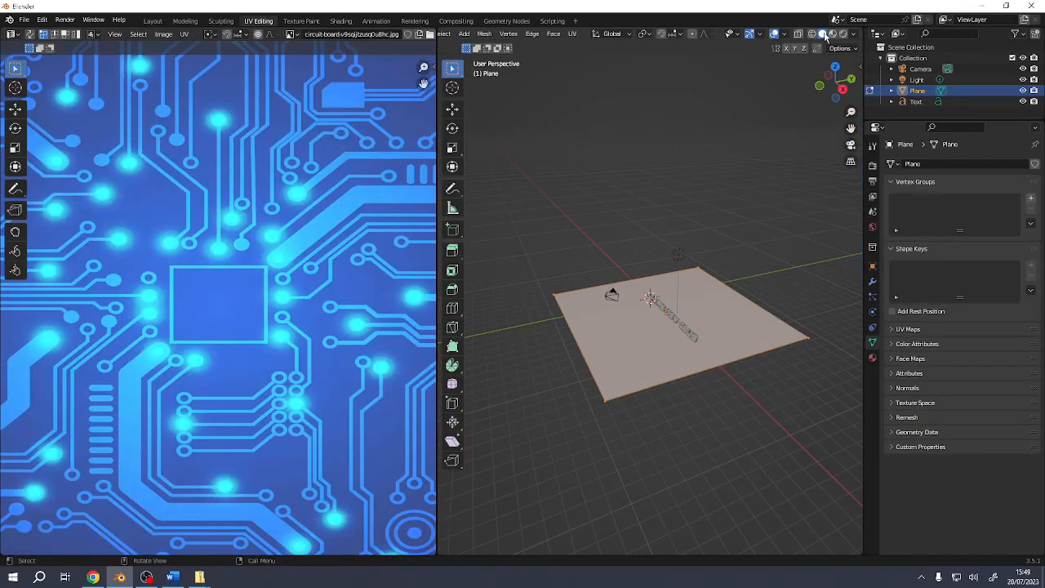
pyautogui.click(834, 34)
pyautogui.scroll(-6, 214, 251)
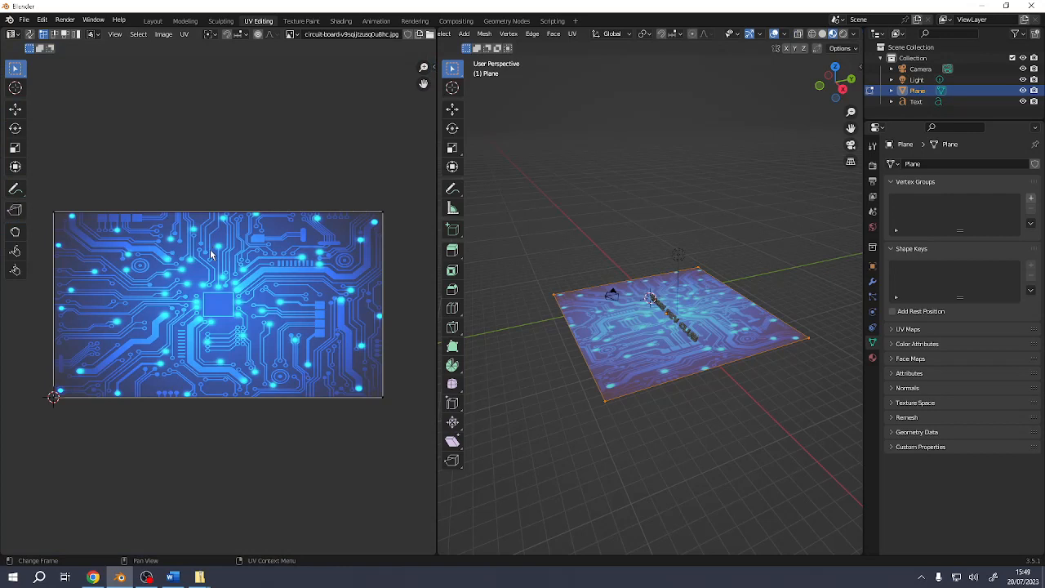
# - Try moving one corner vertex of the plane in the 3D view
pyautogui.click(551, 291)
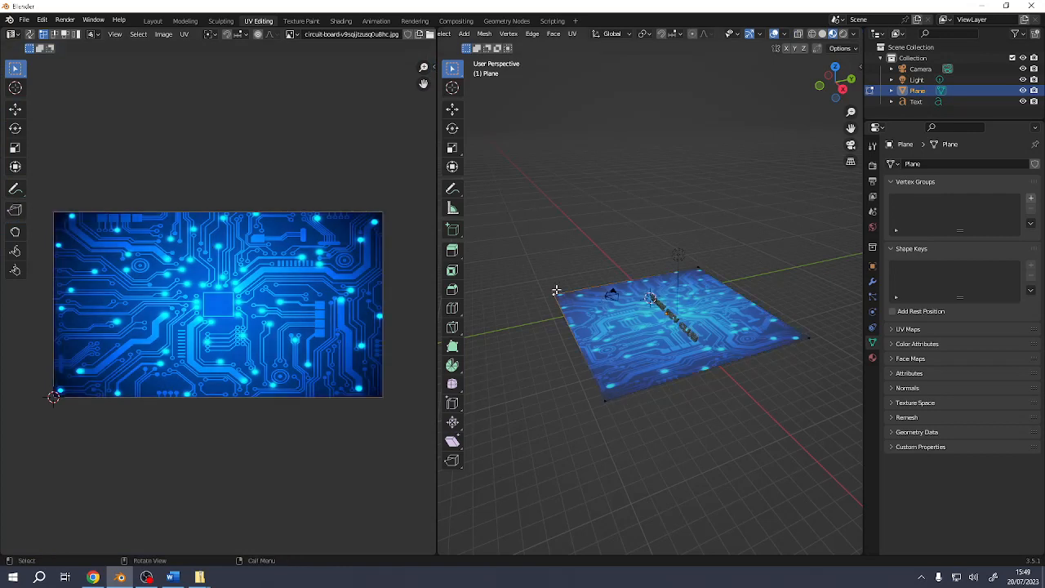
pyautogui.press('g')
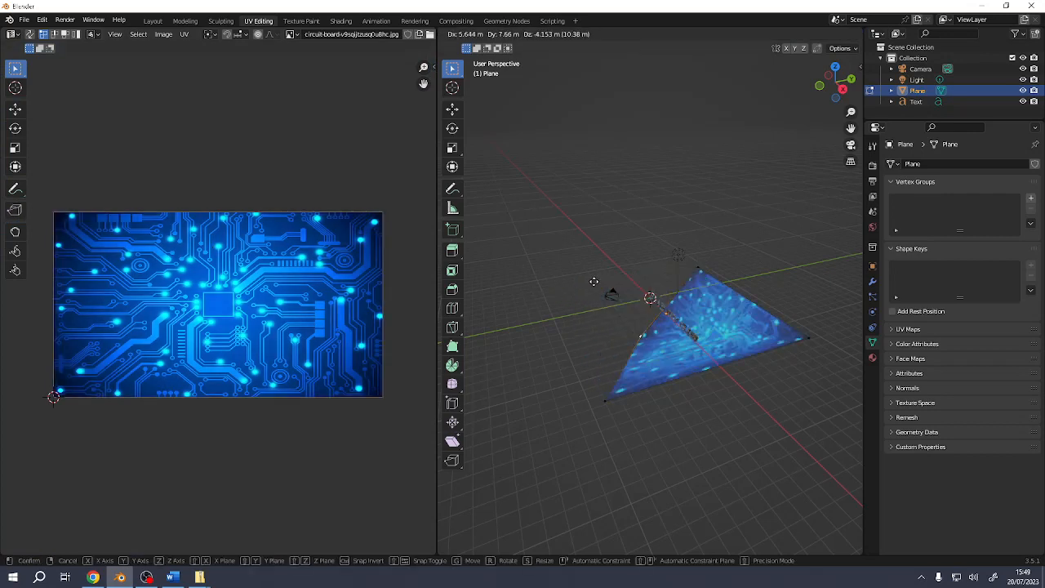
pyautogui.click(506, 241)
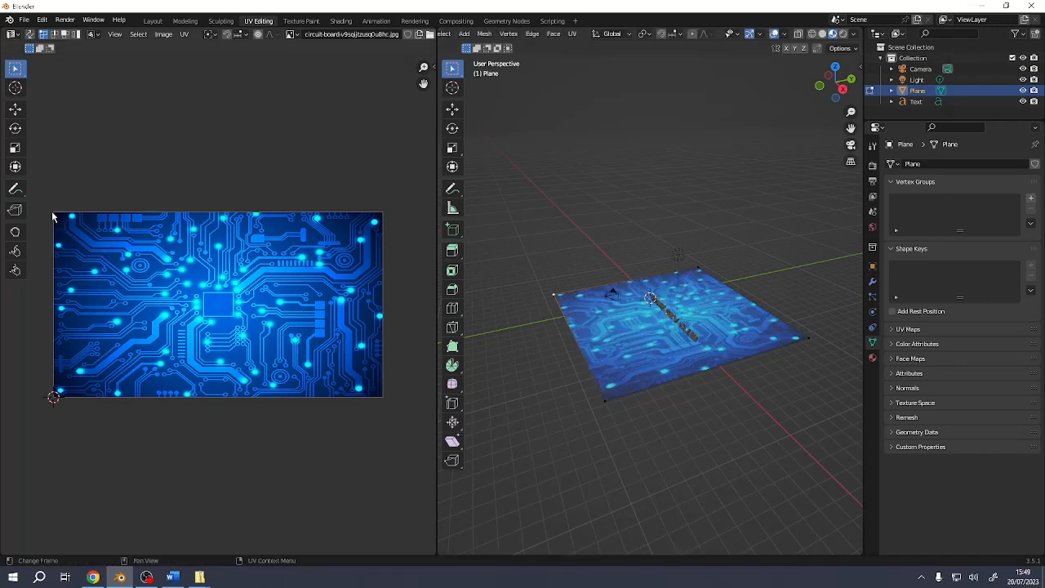
# - Select the plane's whole UV face and try moving and scaling it over the circuit-board image
pyautogui.press('a')
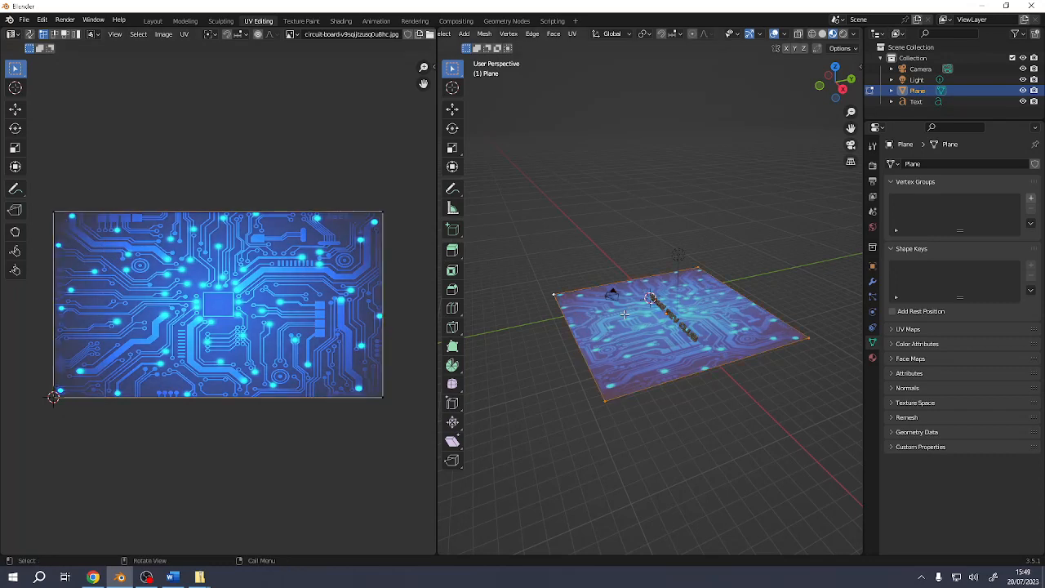
pyautogui.hotkey('alt', 'a')
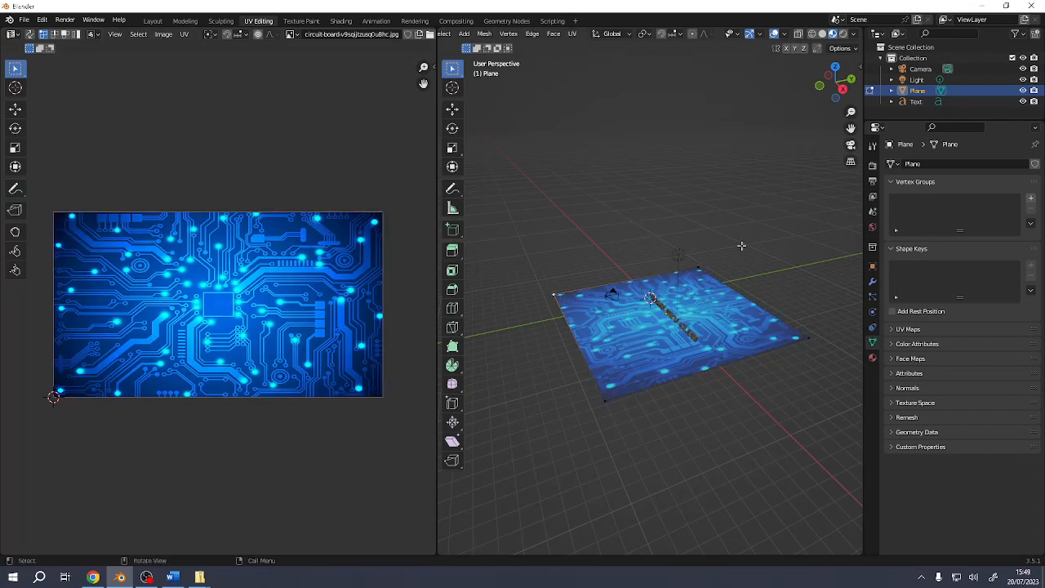
pyautogui.press('a')
pyautogui.press('a')
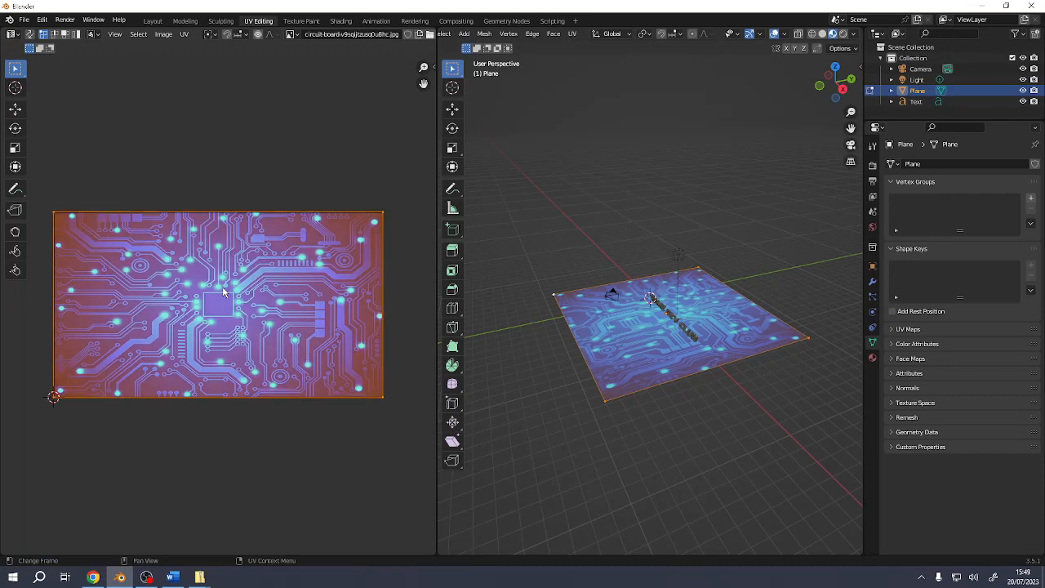
pyautogui.press('g')
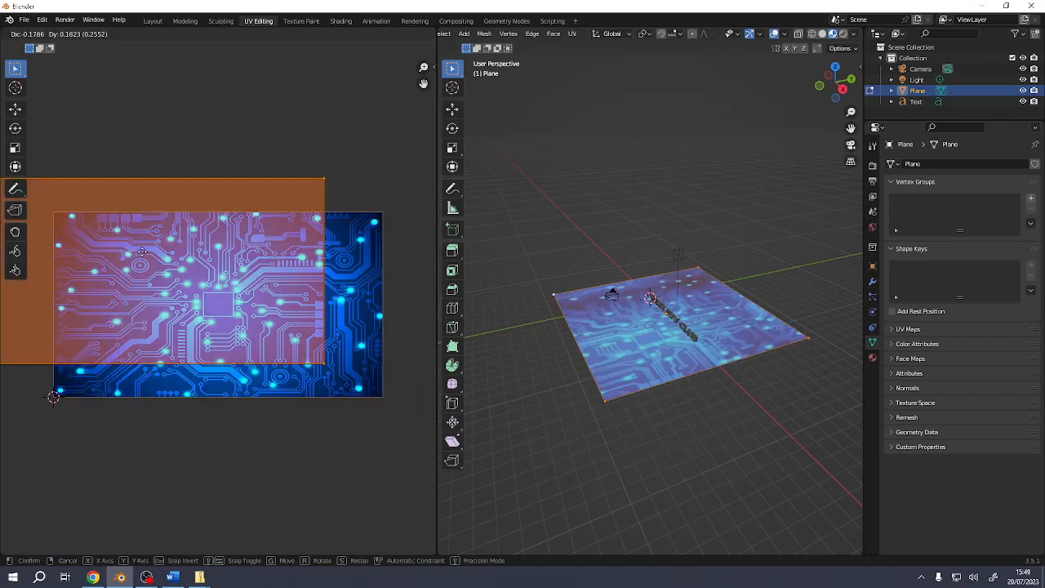
pyautogui.press('s')
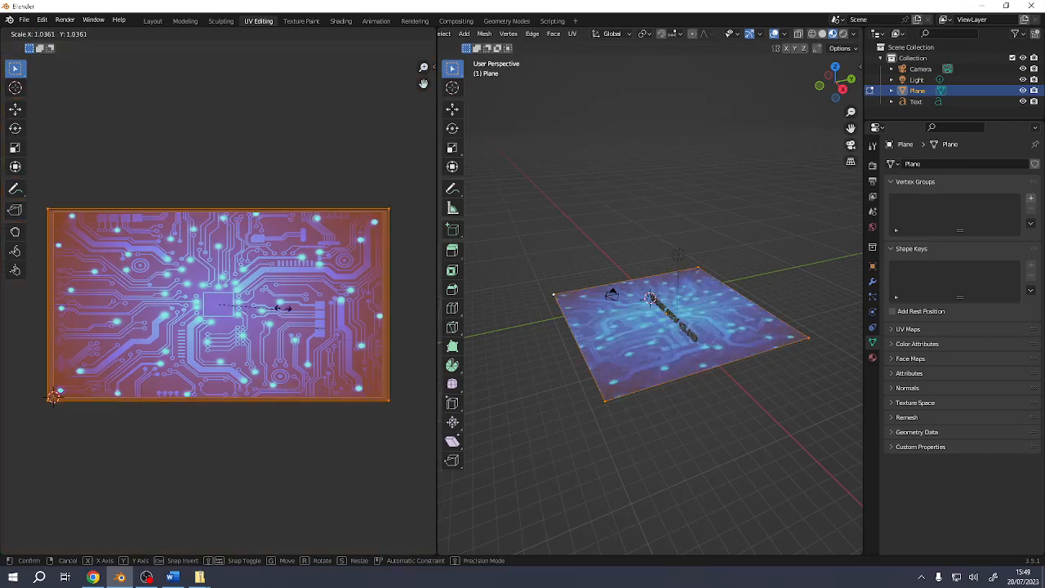
pyautogui.click(245, 312)
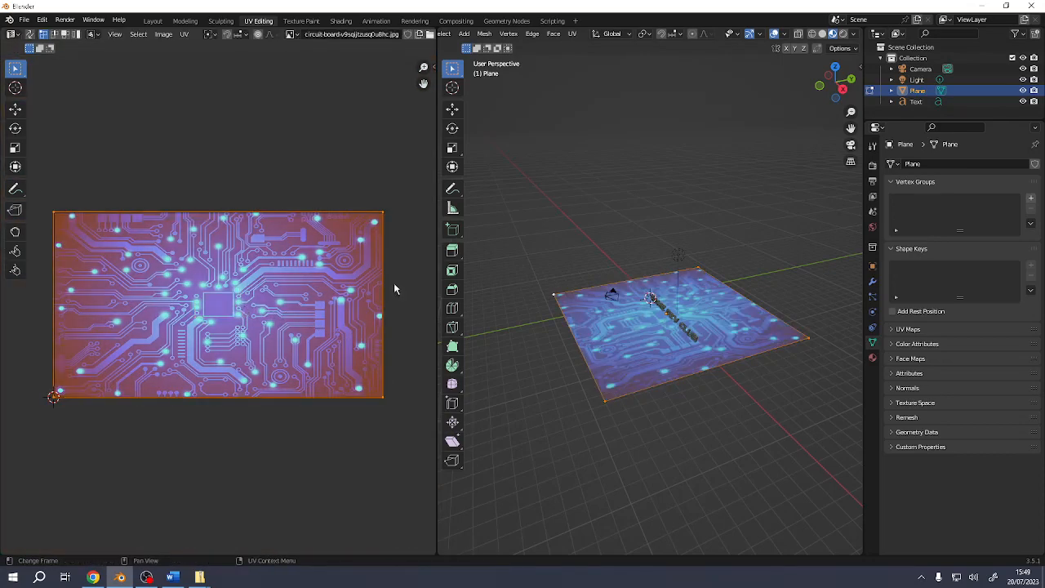
# - Return to the Shading workspace and add a Bump node whose Normal output feeds the Principled BSDF's Normal input
pyautogui.click(341, 20)
pyautogui.scroll(-5, 503, 206)
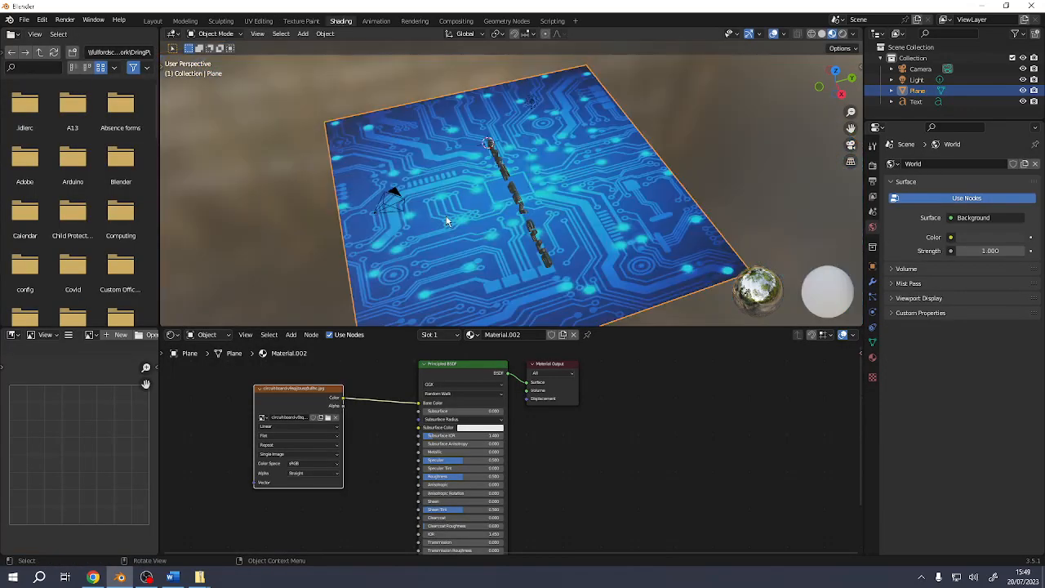
pyautogui.scroll(6, 512, 194)
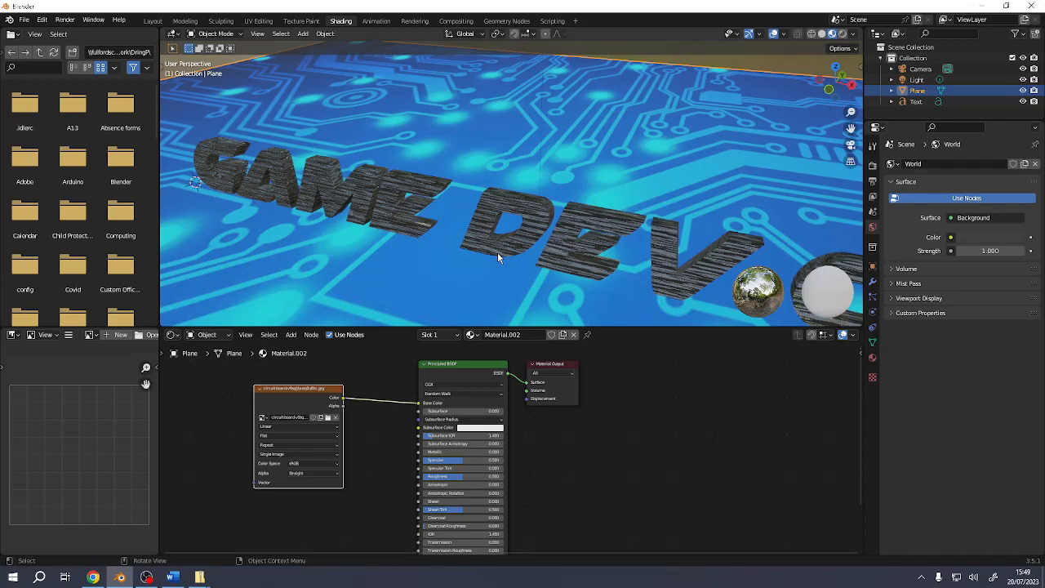
pyautogui.scroll(3, 498, 258)
pyautogui.keyDown('shift'); pyautogui.scroll(-8, 455, 438); pyautogui.keyUp('shift')
pyautogui.moveTo(454, 438); pyautogui.dragTo(398, 457)
pyautogui.write('bump')
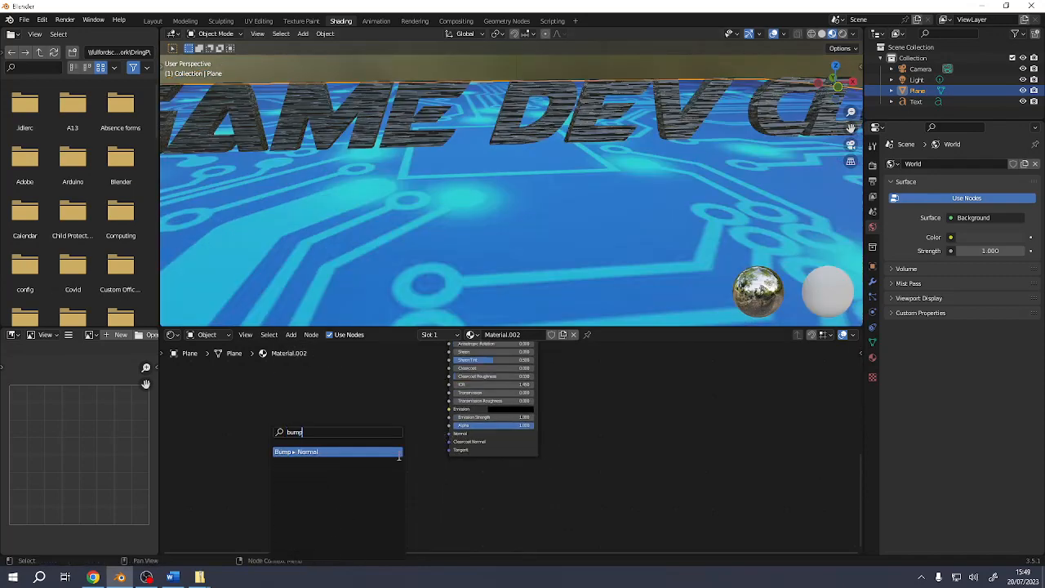
pyautogui.press('Return')
pyautogui.click(397, 444)
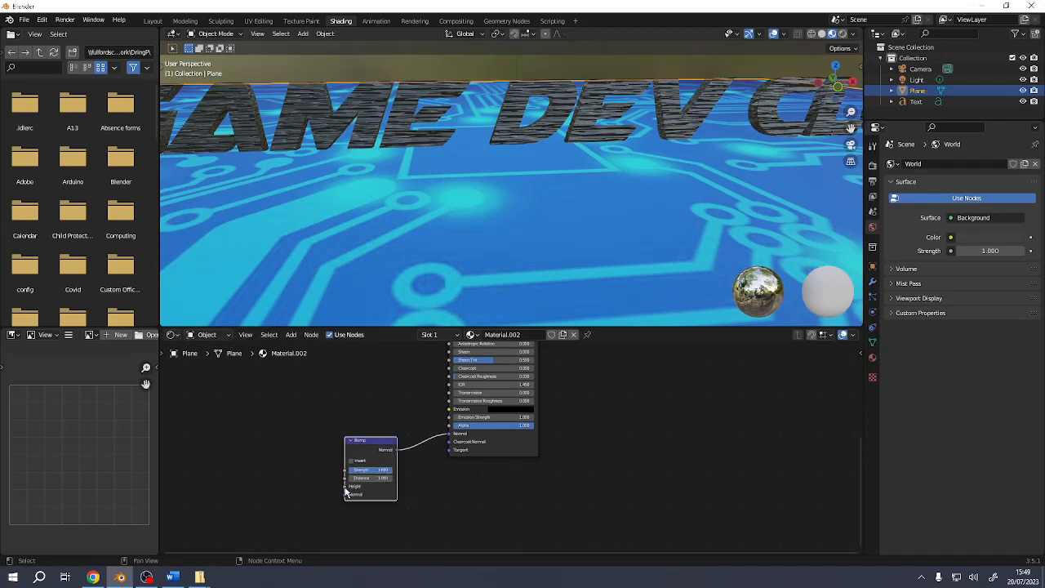
# - Add a Noise Texture node whose Fac output drives the Bump node's Height input
pyautogui.moveTo(346, 487); pyautogui.dragTo(303, 486)
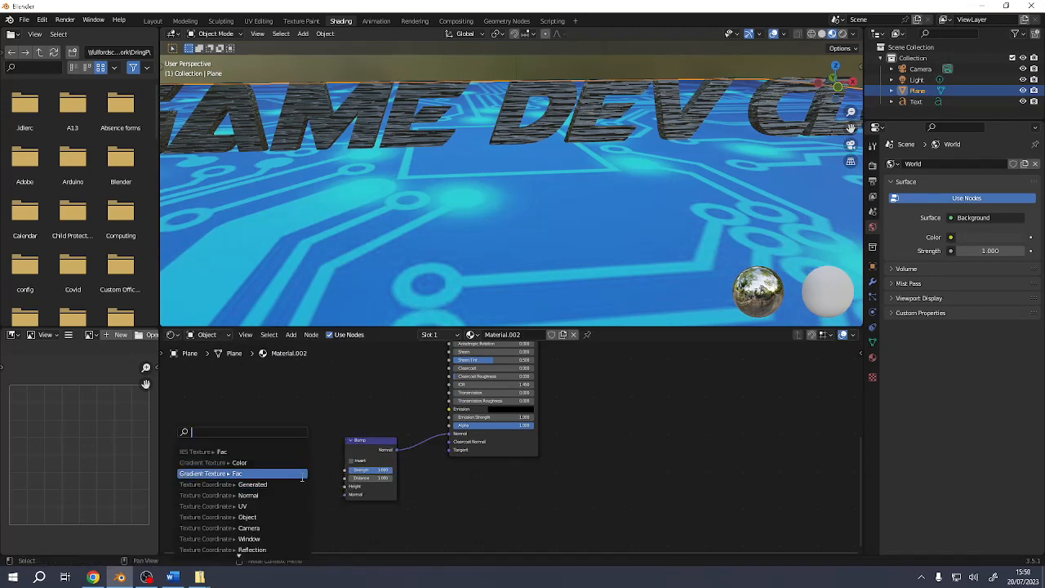
pyautogui.write('noise')
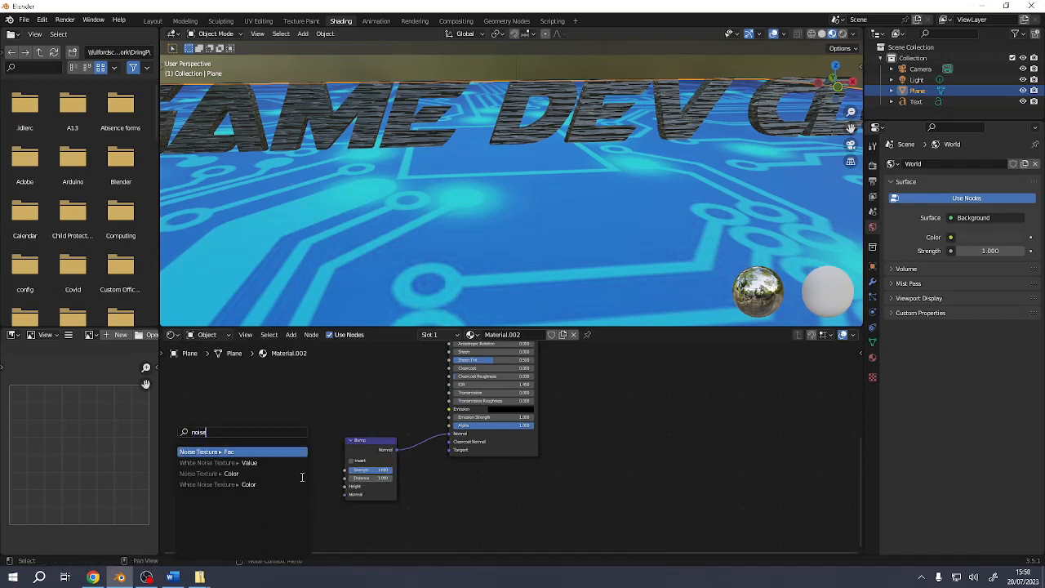
pyautogui.press('Return')
pyautogui.click(275, 418)
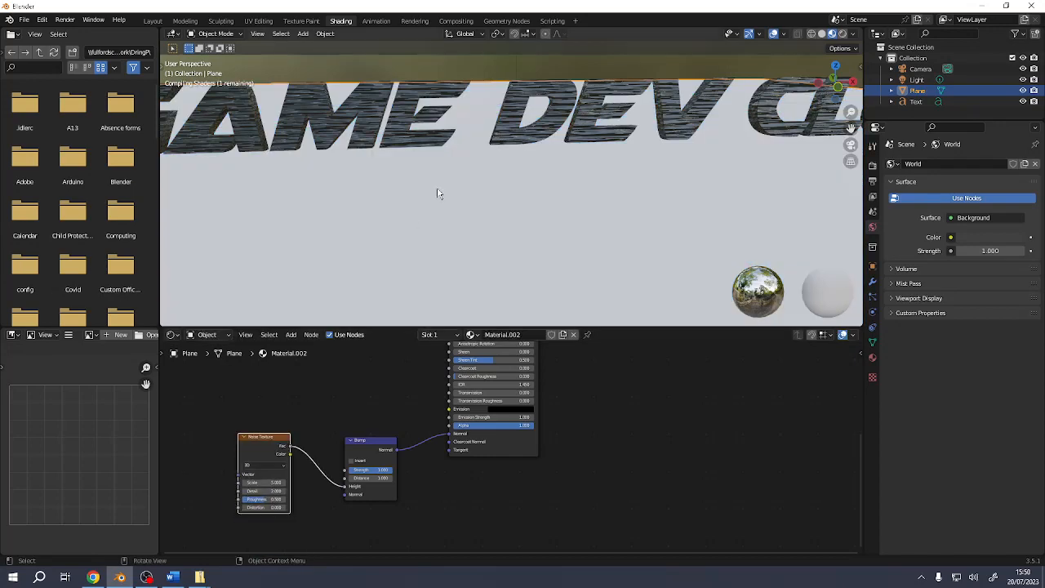
# - Increase the Noise Texture's Scale for finer bumps and check the plane's surface around the text
pyautogui.scroll(-5, 433, 190)
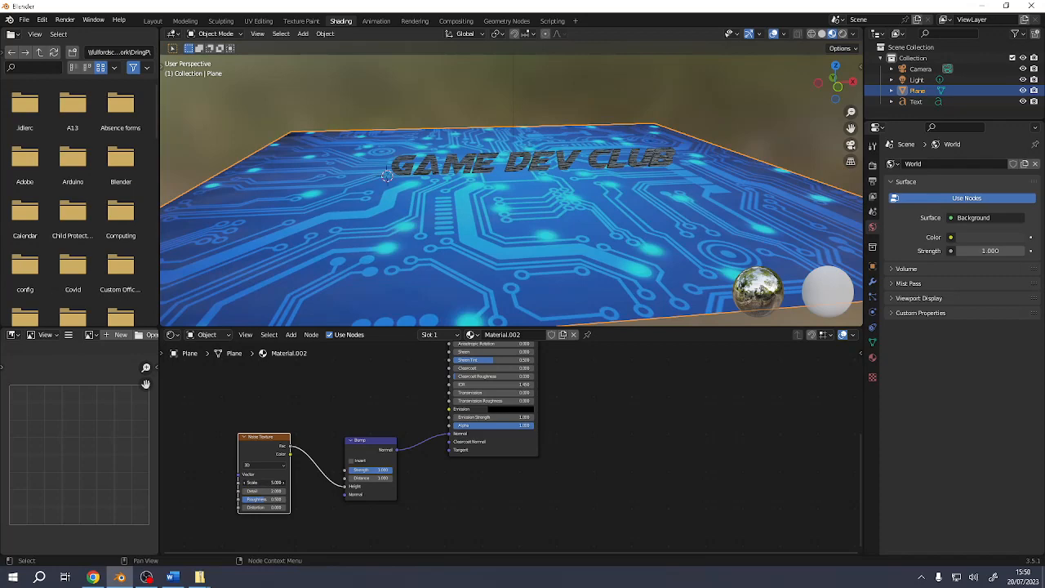
pyautogui.moveTo(270, 482); pyautogui.dragTo(294, 482)
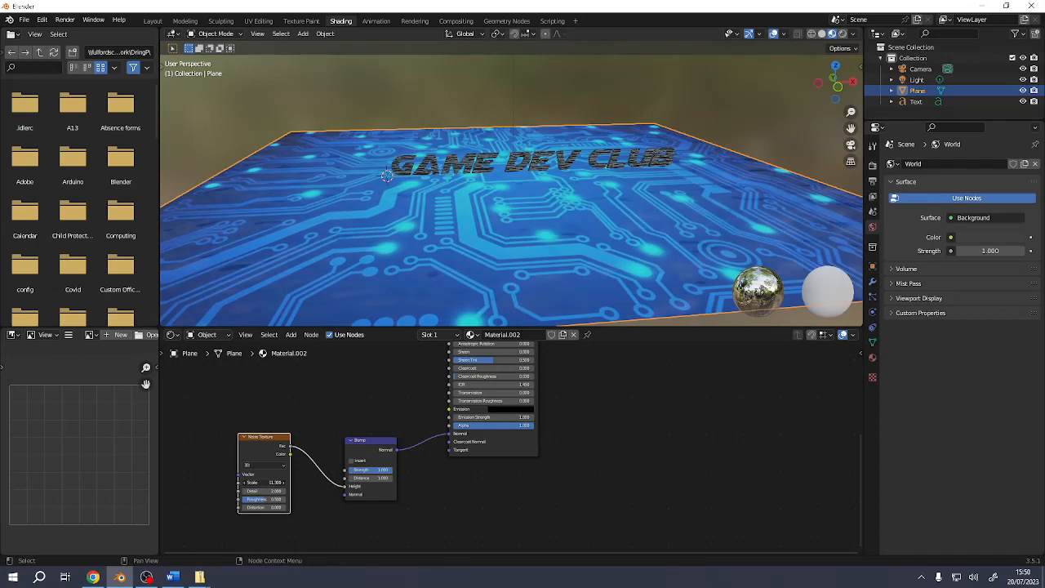
pyautogui.moveTo(294, 481); pyautogui.dragTo(301, 482)
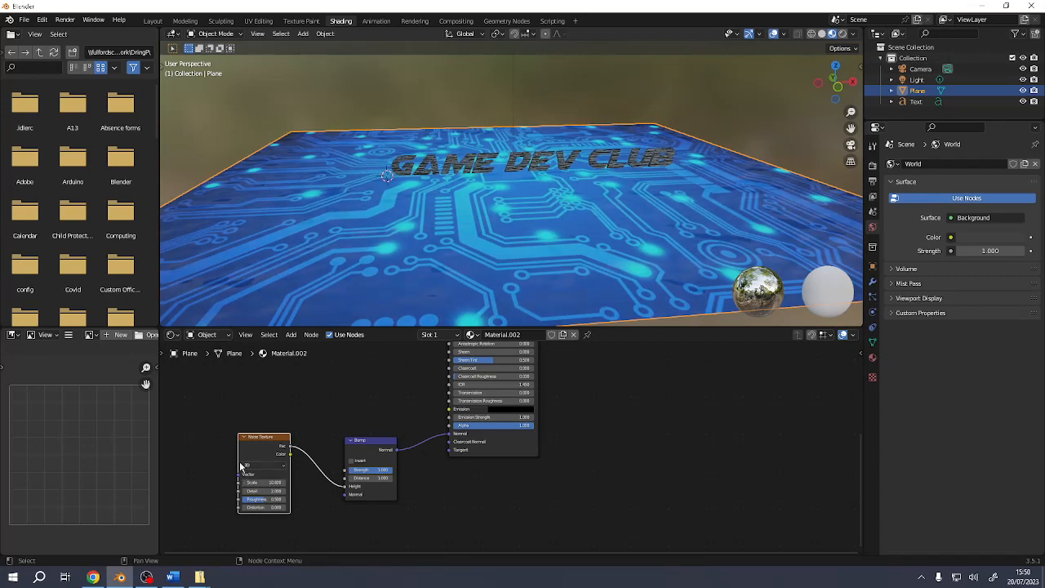
pyautogui.moveTo(412, 166); pyautogui.dragTo(407, 198, button='middle')
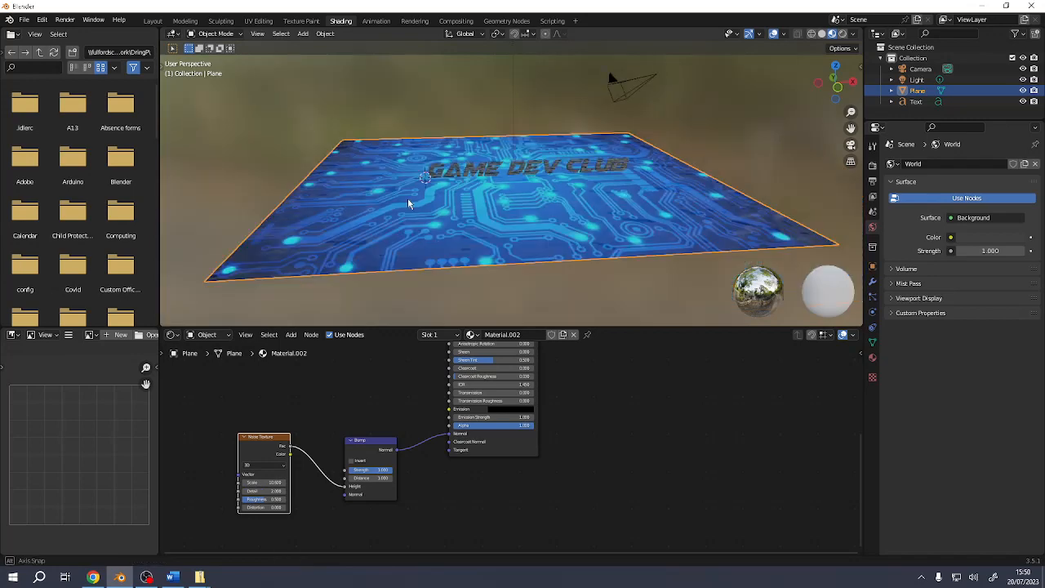
pyautogui.scroll(5, 413, 196)
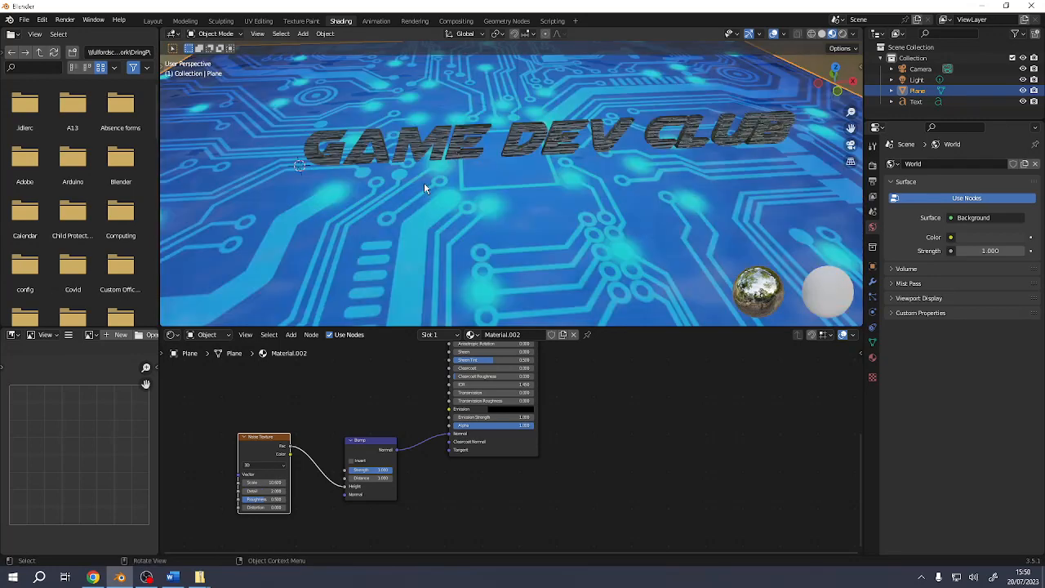
# - Switch to the Layout workspace, try scrubbing and playing the timeline, and reset the playhead to frame 1
pyautogui.click(153, 20)
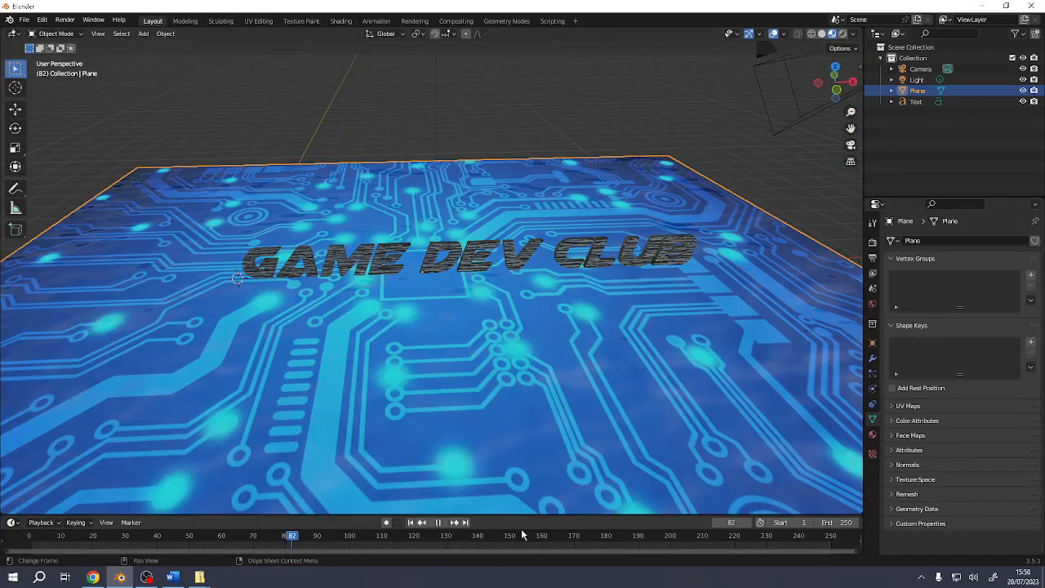
pyautogui.moveTo(53, 535); pyautogui.dragTo(35, 535)
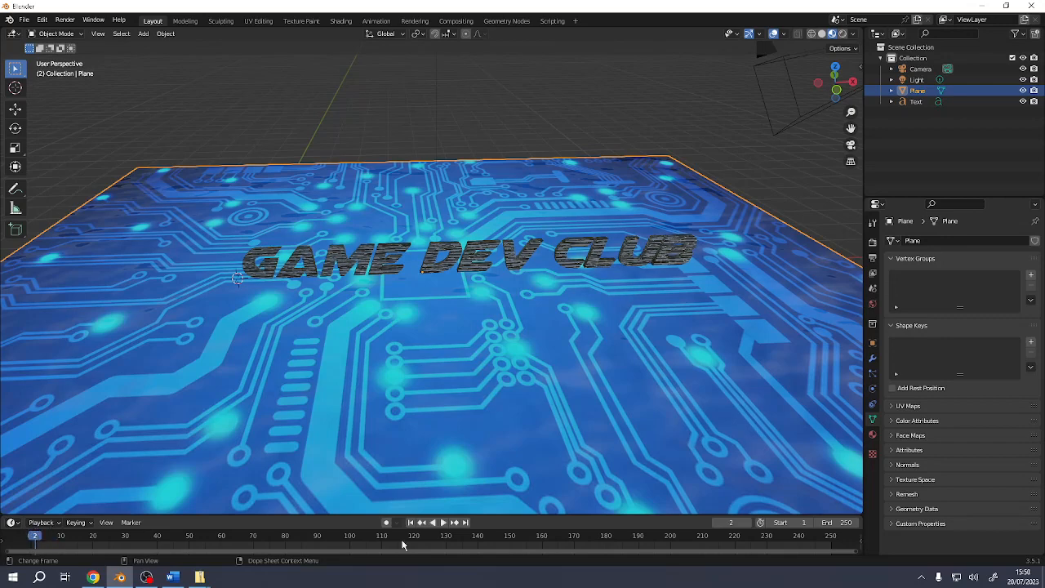
pyautogui.click(442, 523)
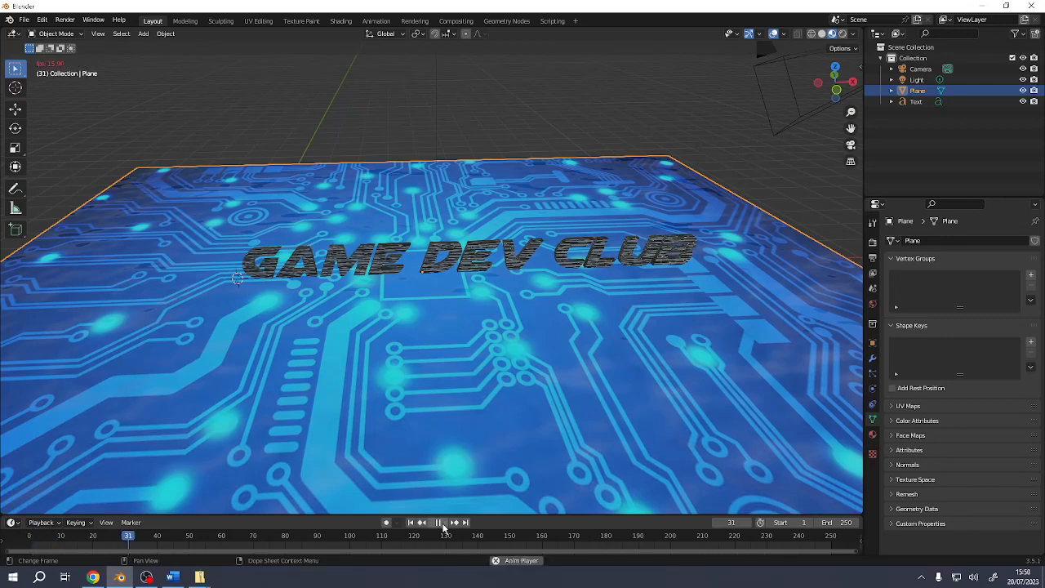
pyautogui.click(439, 524)
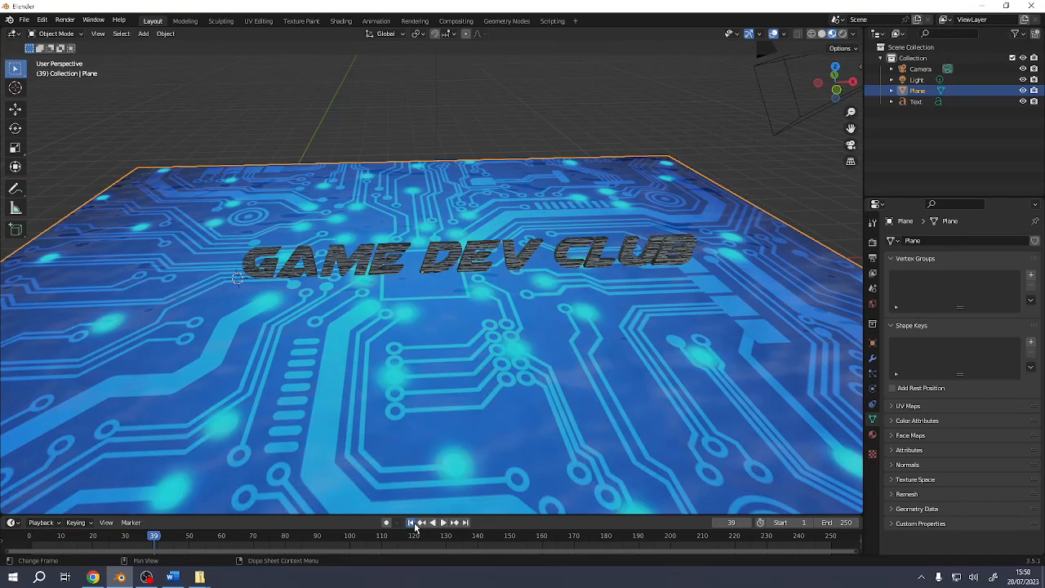
pyautogui.click(411, 522)
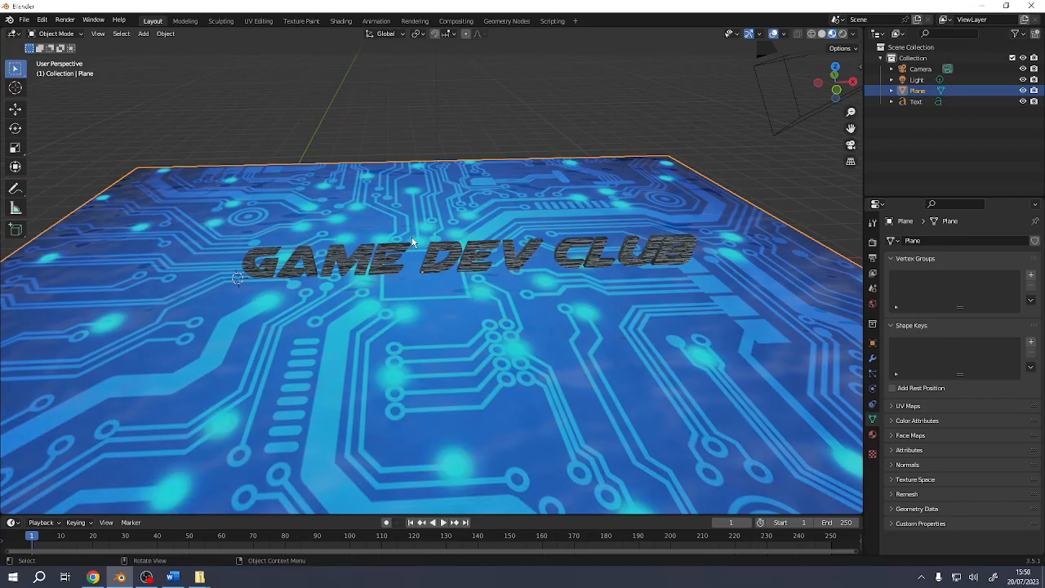
# - Fly the camera to a low angled view from the text's G end and keyframe its Location & Rotation at frame 1
pyautogui.press('KP_0')
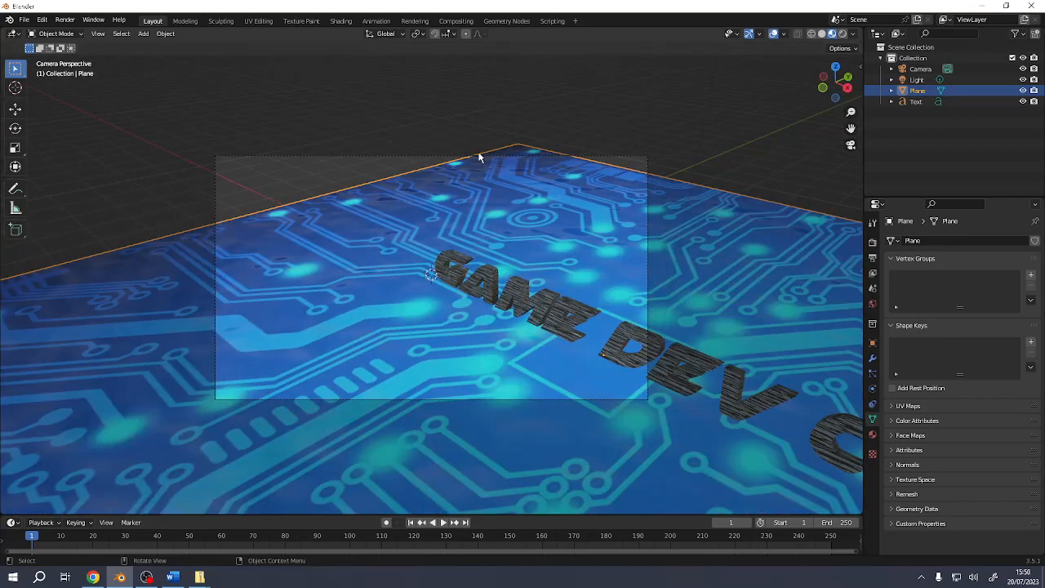
pyautogui.click(476, 157)
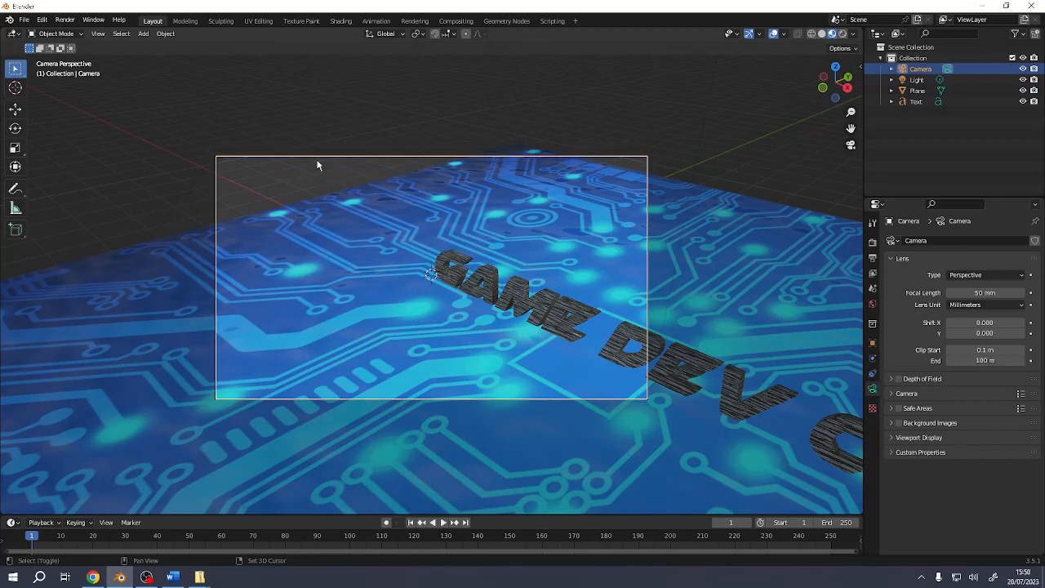
pyautogui.hotkey('shift', '`')
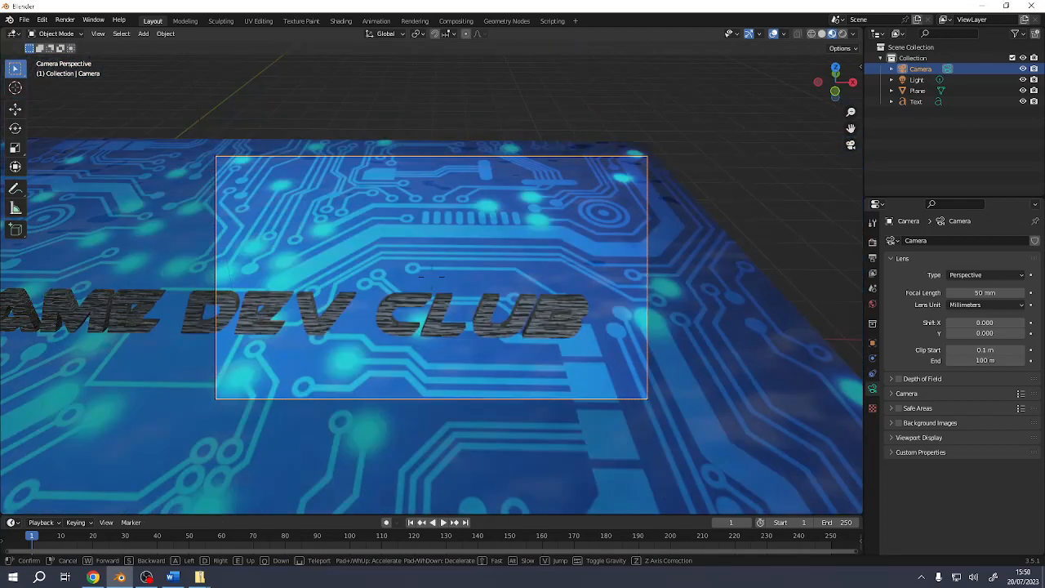
pyautogui.moveTo(125, 254)
pyautogui.moveTo(152, 196)
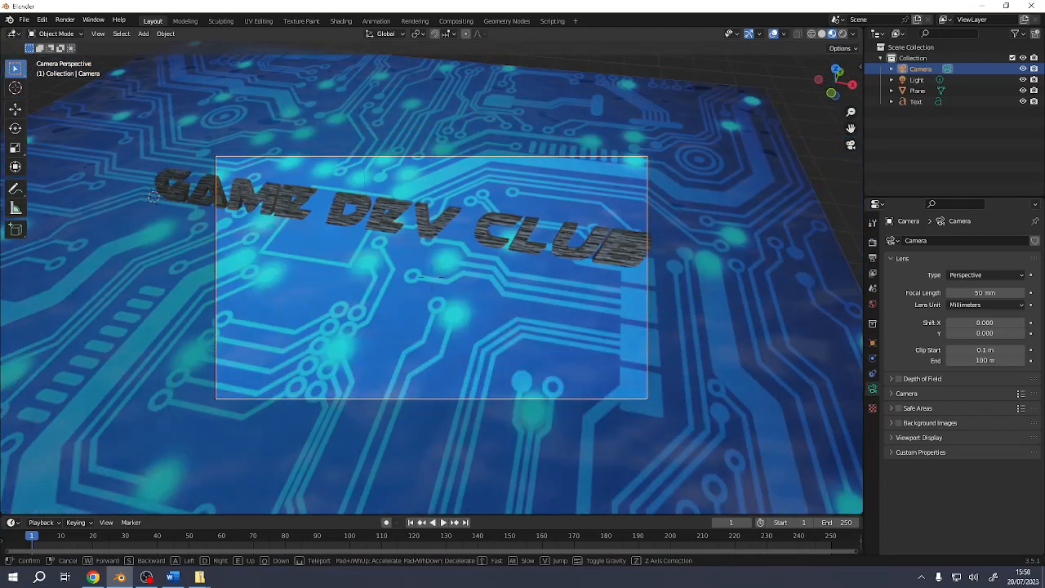
pyautogui.press('w')
pyautogui.moveTo(104, 182)
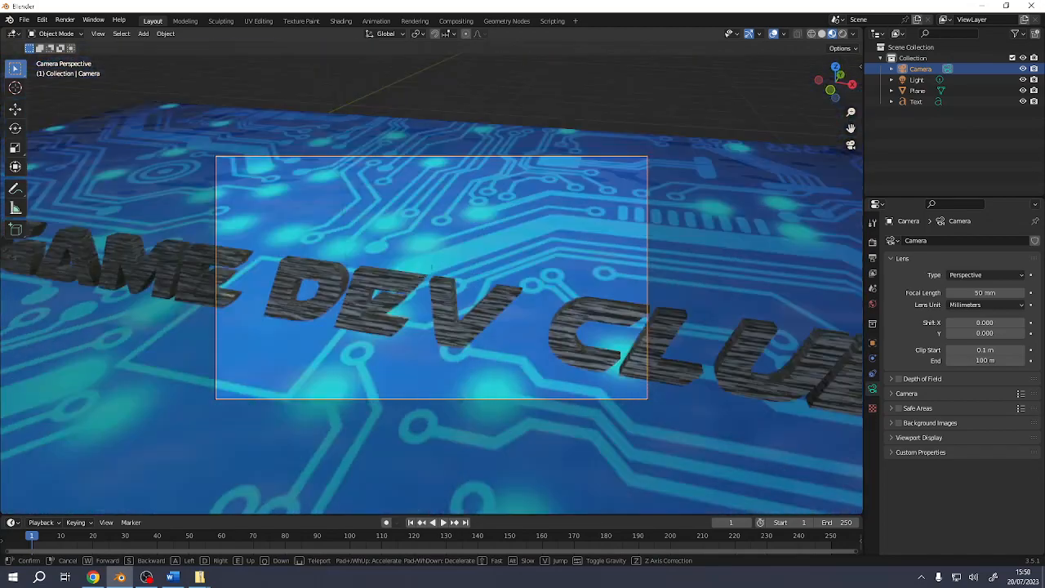
pyautogui.moveTo(432, 278)
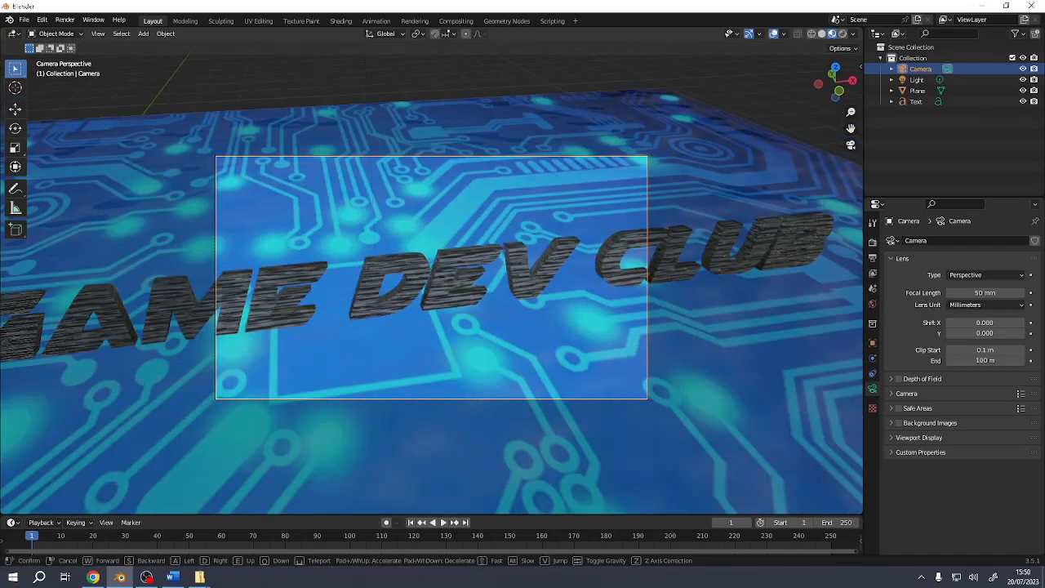
pyautogui.press('s')
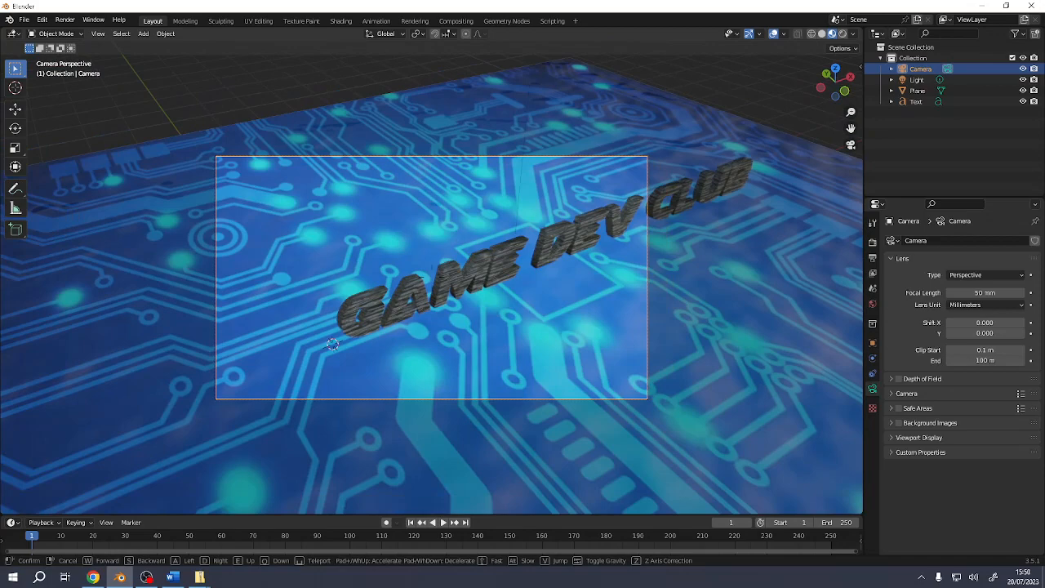
pyautogui.moveTo(229, 320)
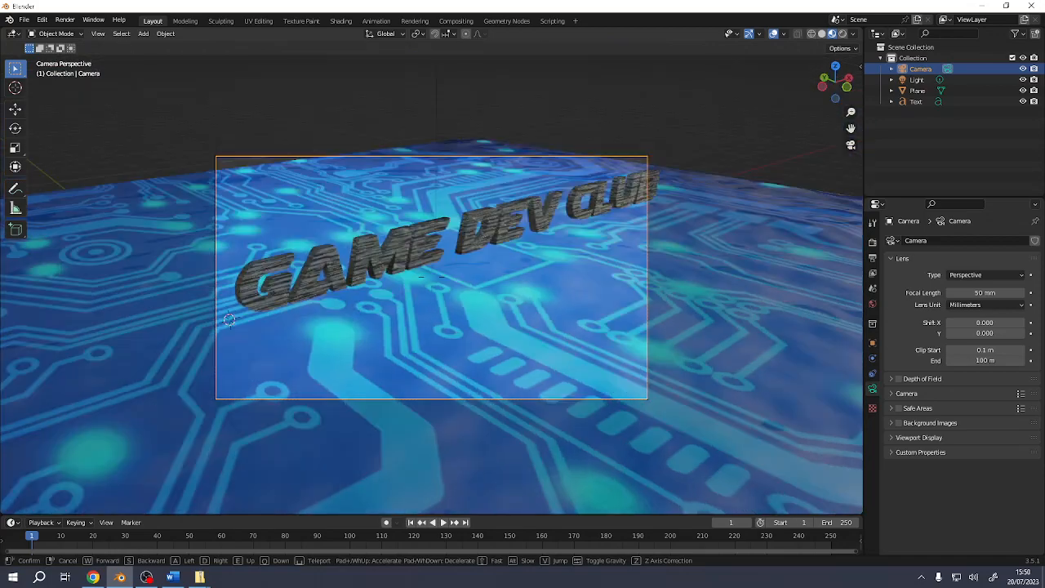
pyautogui.moveTo(226, 273)
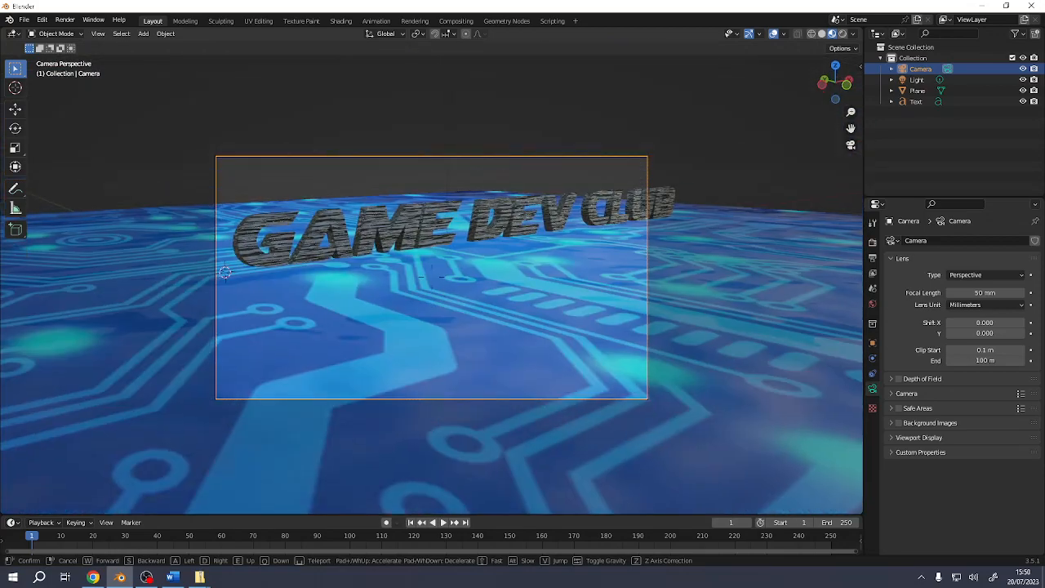
pyautogui.press('Return')
pyautogui.press('i')
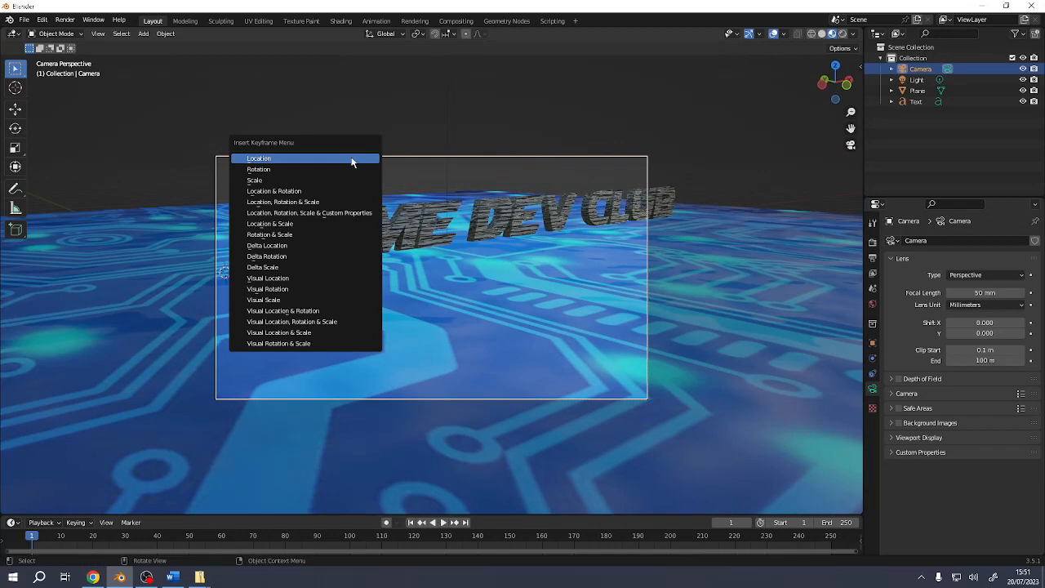
pyautogui.click(264, 191)
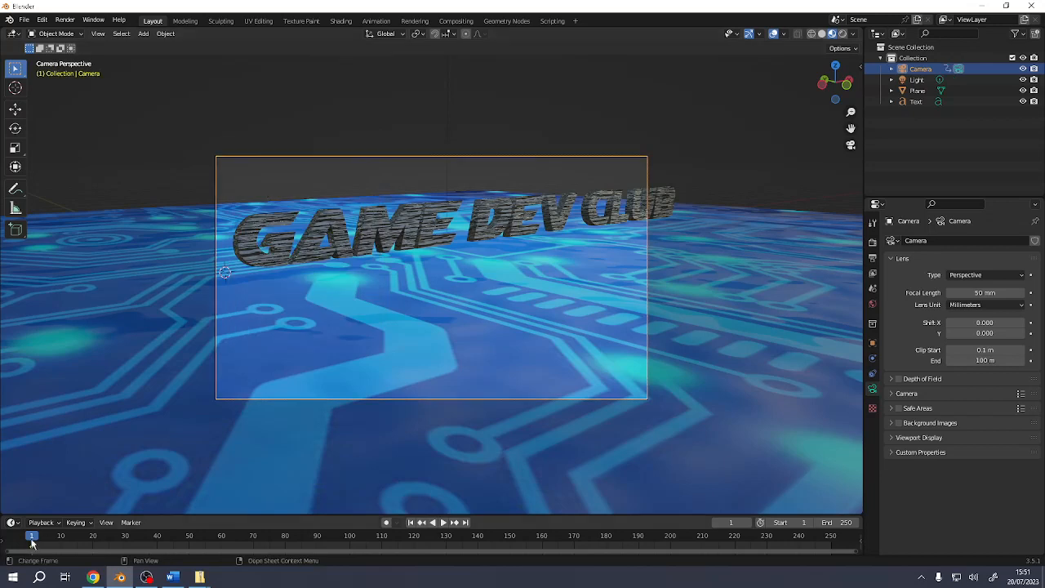
# - At frame 100, fly the camera back to frame the whole text from the front and keyframe its Location & Rotation
pyautogui.moveTo(33, 539); pyautogui.dragTo(466, 544)
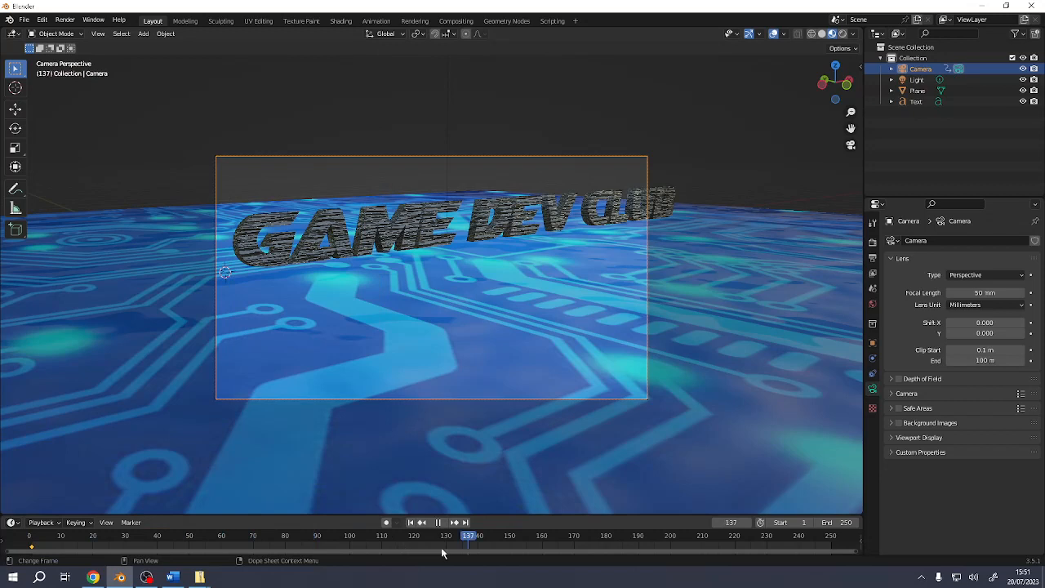
pyautogui.moveTo(382, 551); pyautogui.dragTo(351, 549)
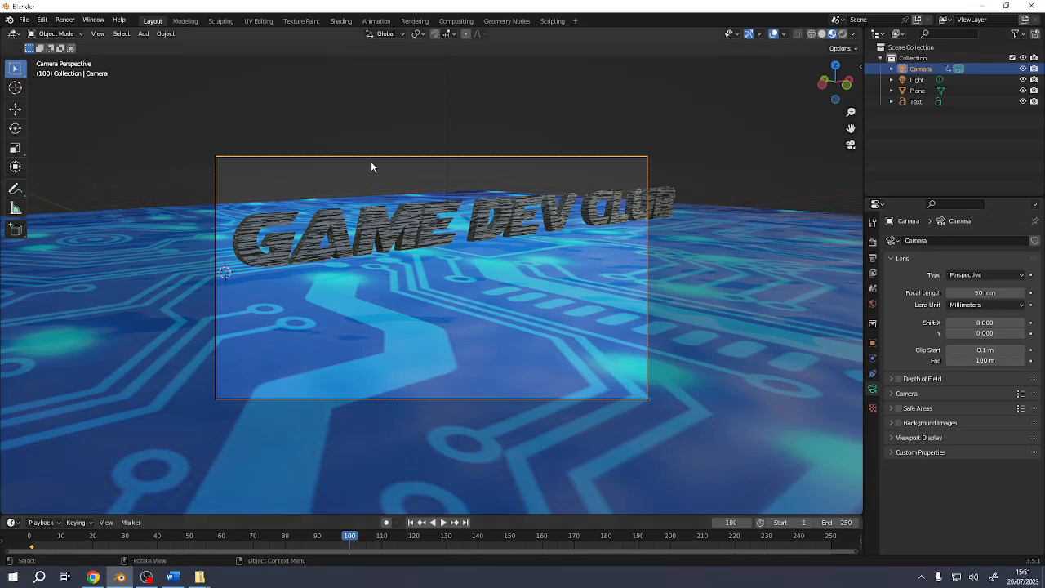
pyautogui.hotkey('shift', '`')
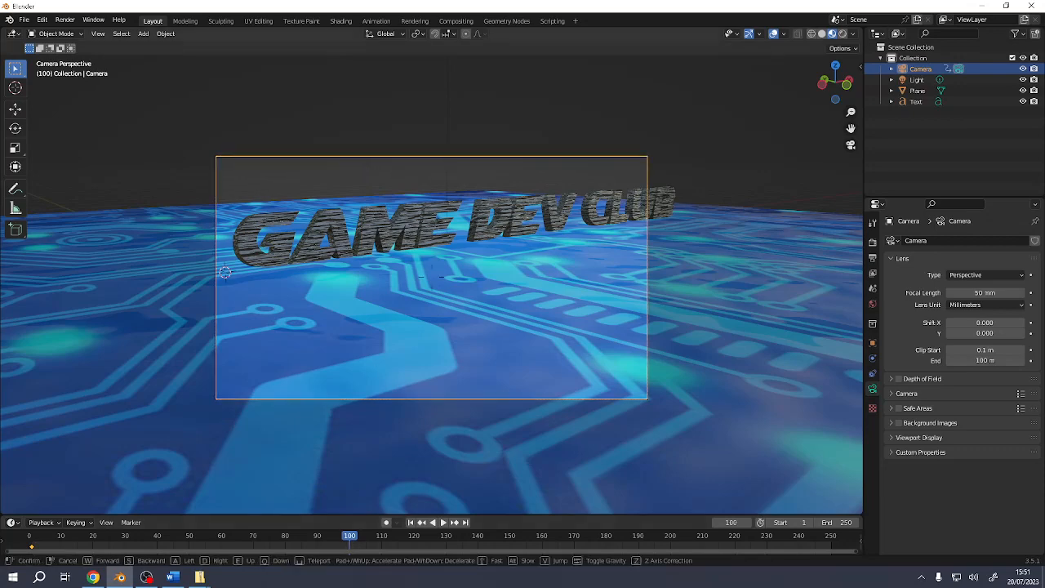
pyautogui.press('s')
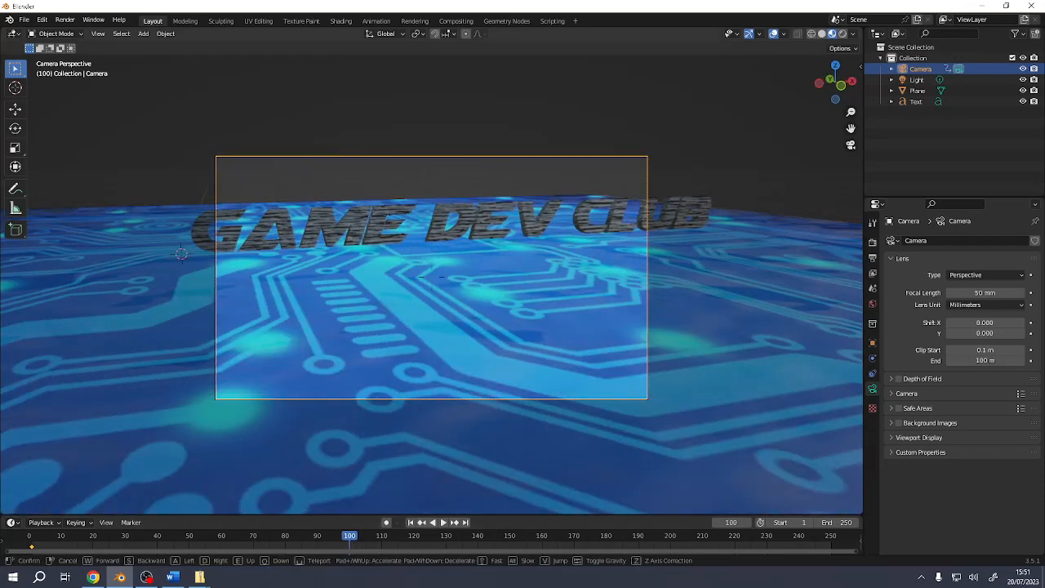
pyautogui.press('w')
pyautogui.press('w')
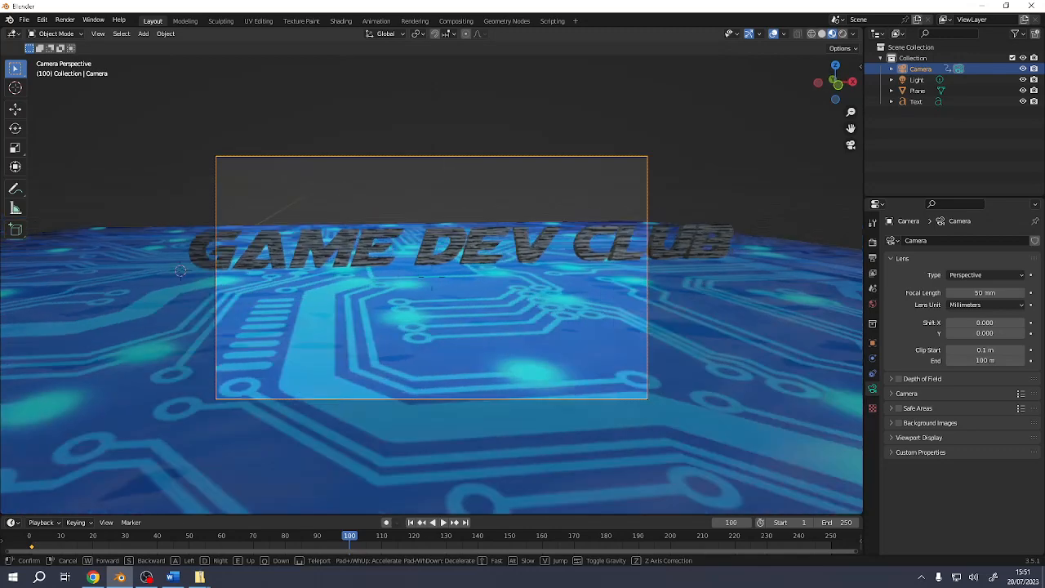
pyautogui.press('s')
pyautogui.click(364, 166)
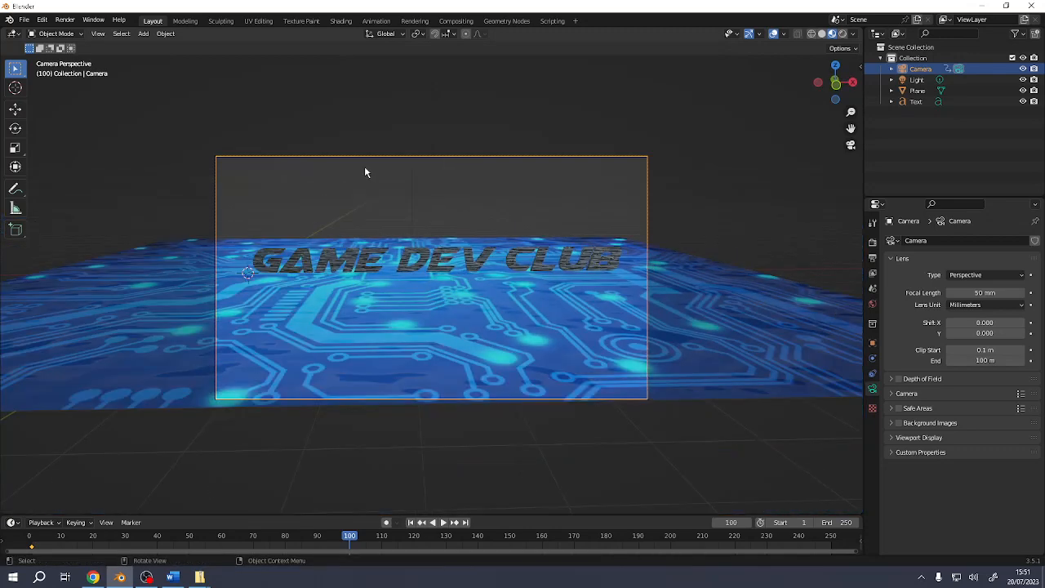
pyautogui.press('i')
pyautogui.click(332, 167)
# - At frame 188, fly the camera to a low view from the text's CLUB end and keyframe its Location & Rotation
pyautogui.moveTo(357, 536); pyautogui.dragTo(631, 537)
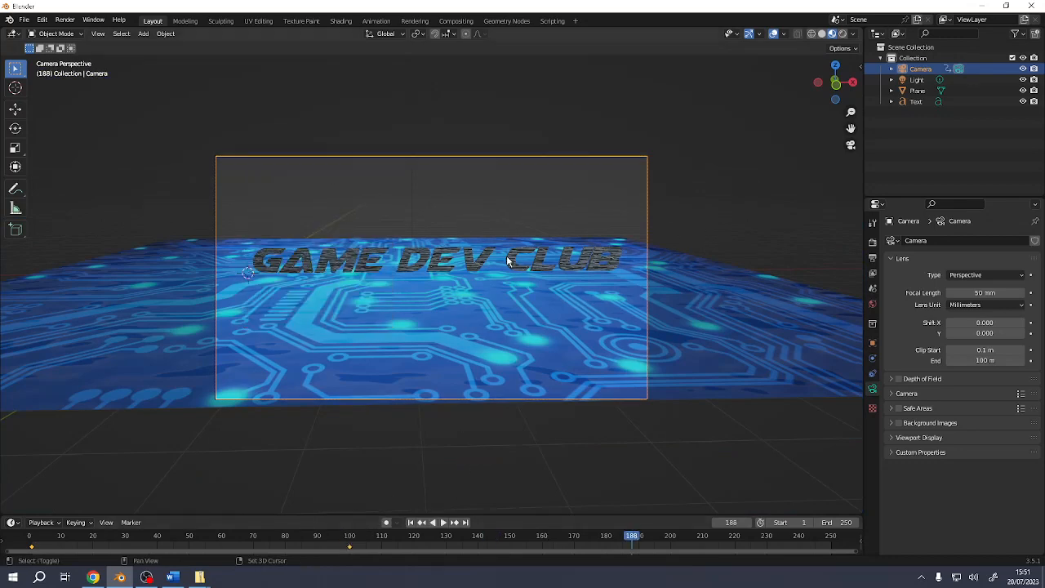
pyautogui.hotkey('shift', '`')
pyautogui.press('w')
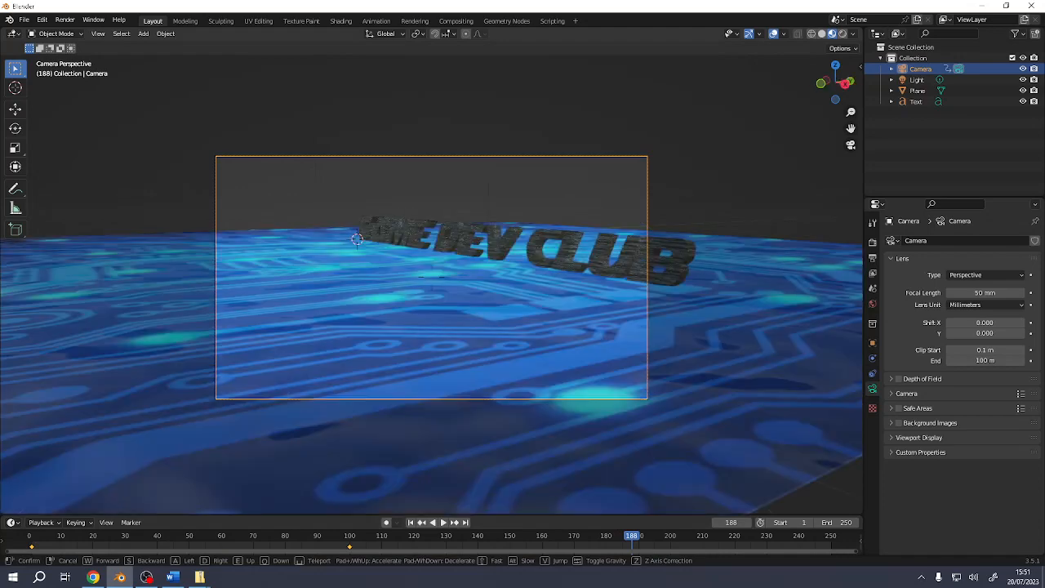
pyautogui.press('w')
pyautogui.click(507, 255)
pyautogui.press('i')
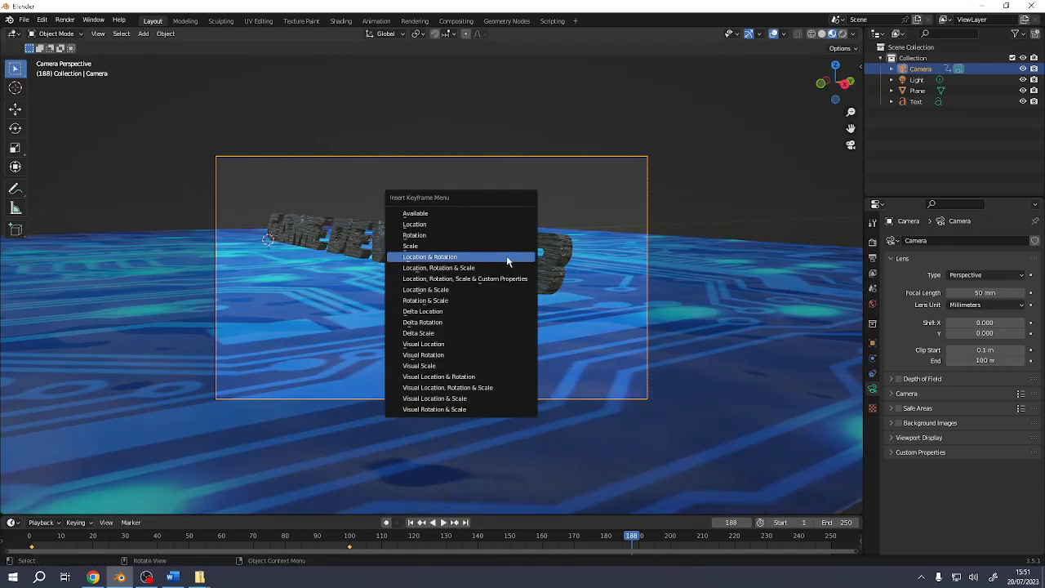
pyautogui.click(506, 256)
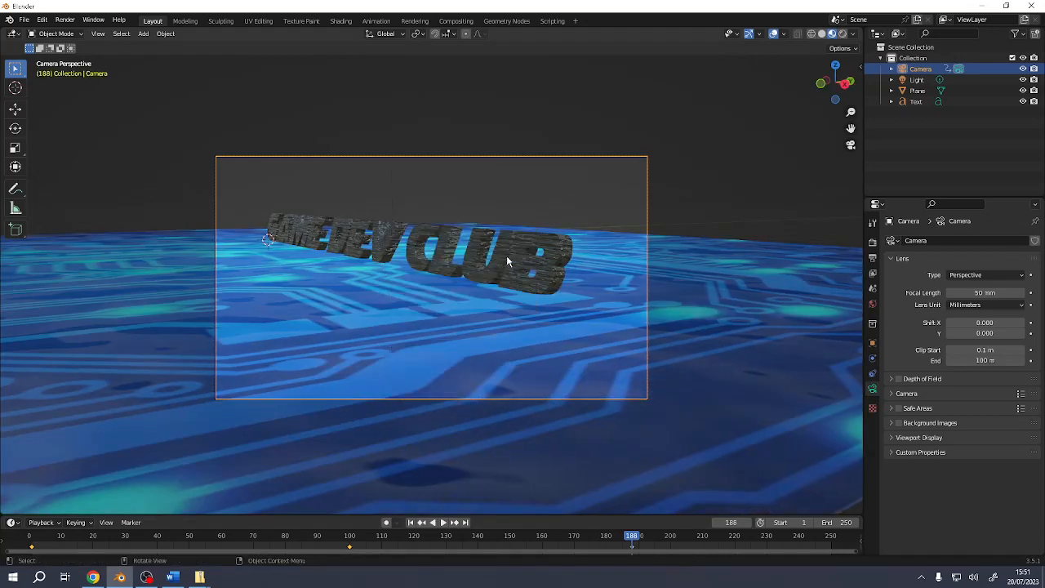
# - Play back the camera animation to check the movement between keyframes
pyautogui.click(421, 523)
pyautogui.click(442, 523)
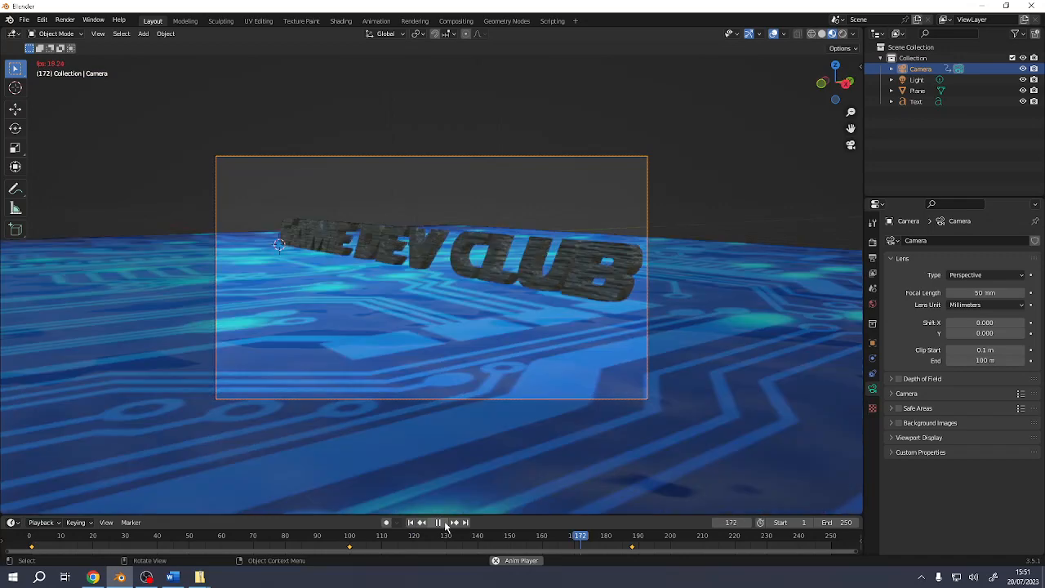
pyautogui.click(444, 523)
# - Add a Spot light and raise it along the Z axis well above the start of the text
pyautogui.moveTo(501, 251); pyautogui.dragTo(570, 279, button='middle')
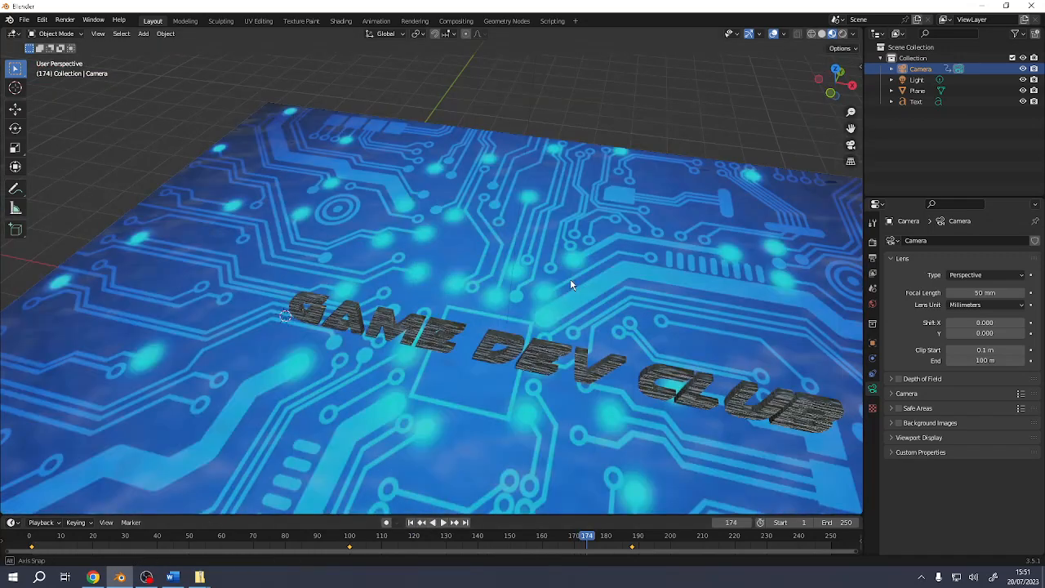
pyautogui.hotkey('shift', 'a')
pyautogui.moveTo(556, 414)
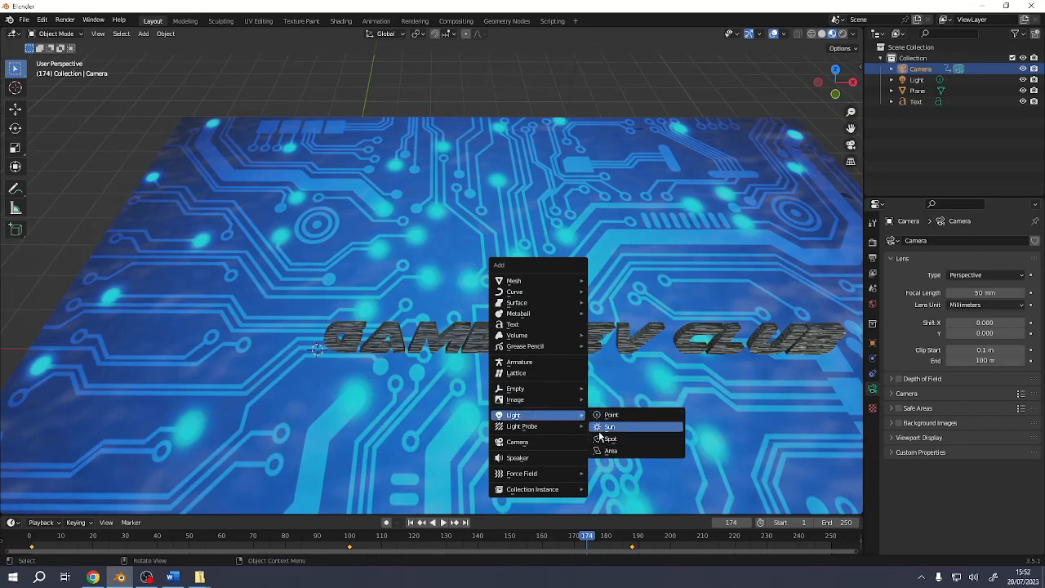
pyautogui.click(619, 439)
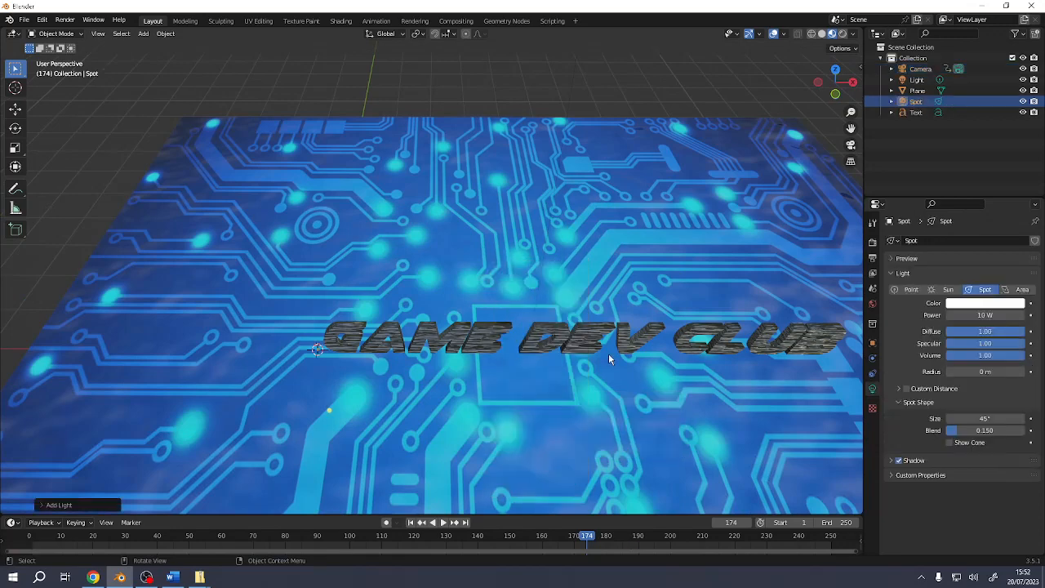
pyautogui.press('g')
pyautogui.press('z')
pyautogui.click(569, 142)
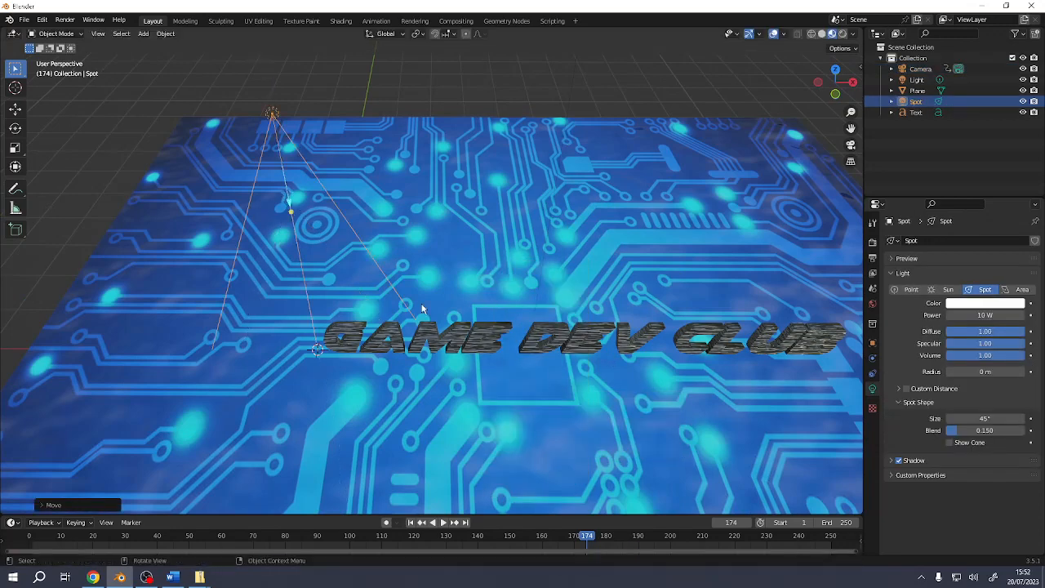
pyautogui.press('g')
pyautogui.press('z')
pyautogui.click(395, 185)
pyautogui.moveTo(395, 185)
pyautogui.mouseDown(button='middle')
pyautogui.moveTo(347, 181)
pyautogui.moveTo(359, 205)
pyautogui.mouseUp(button='middle')
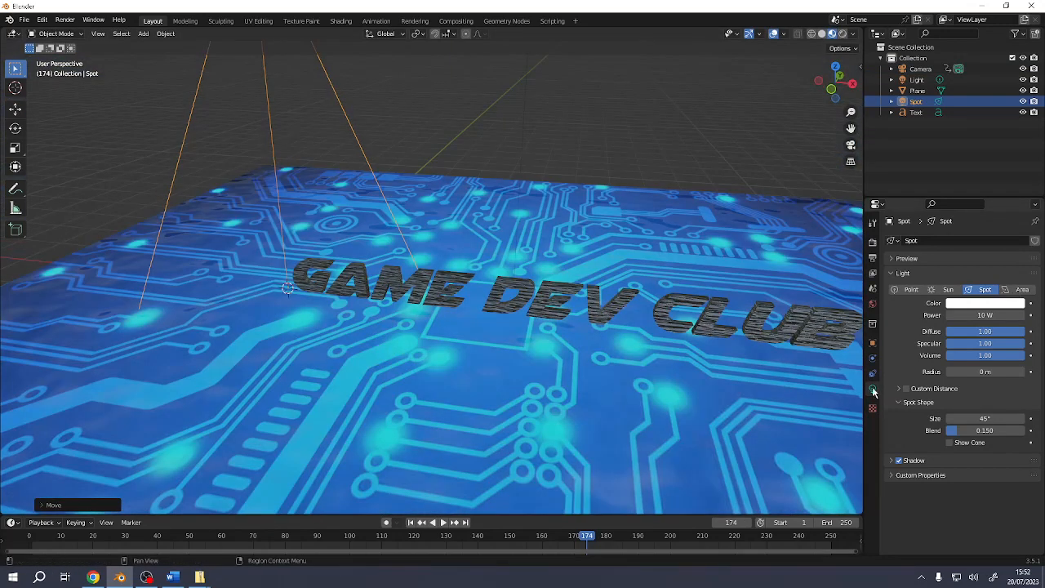
# - Set the Spot light's power to 1000 W and switch the viewport to Rendered shading
pyautogui.click(986, 315)
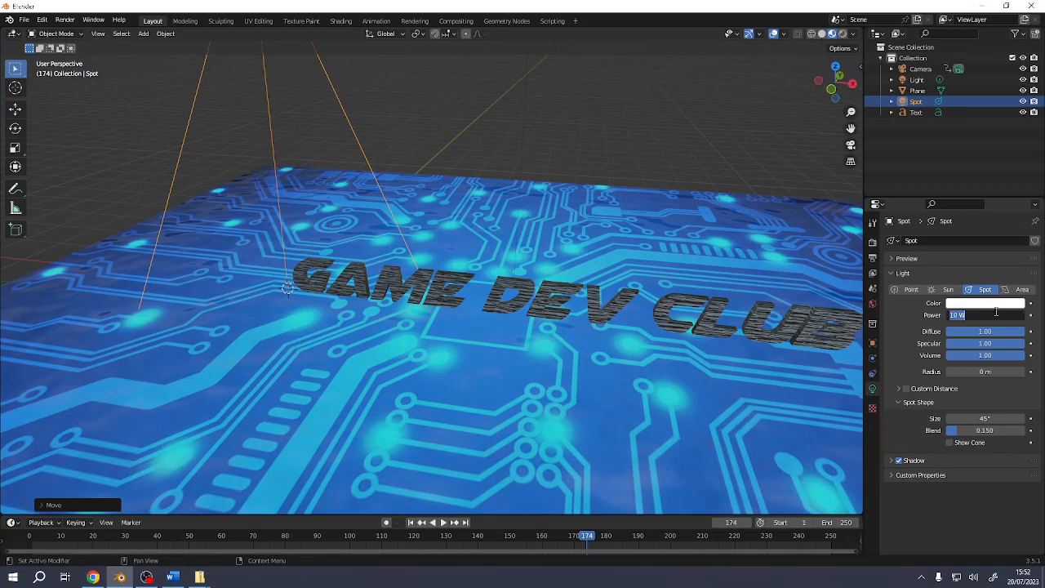
pyautogui.write('1000')
pyautogui.press('Return')
pyautogui.scroll(-6, 285, 256)
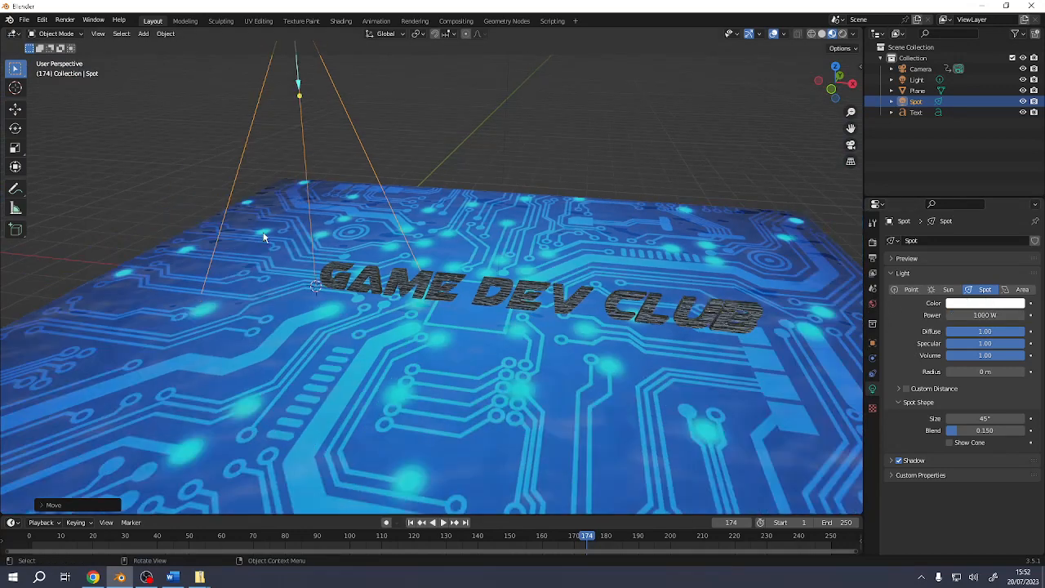
pyautogui.moveTo(266, 237); pyautogui.dragTo(359, 251, button='middle')
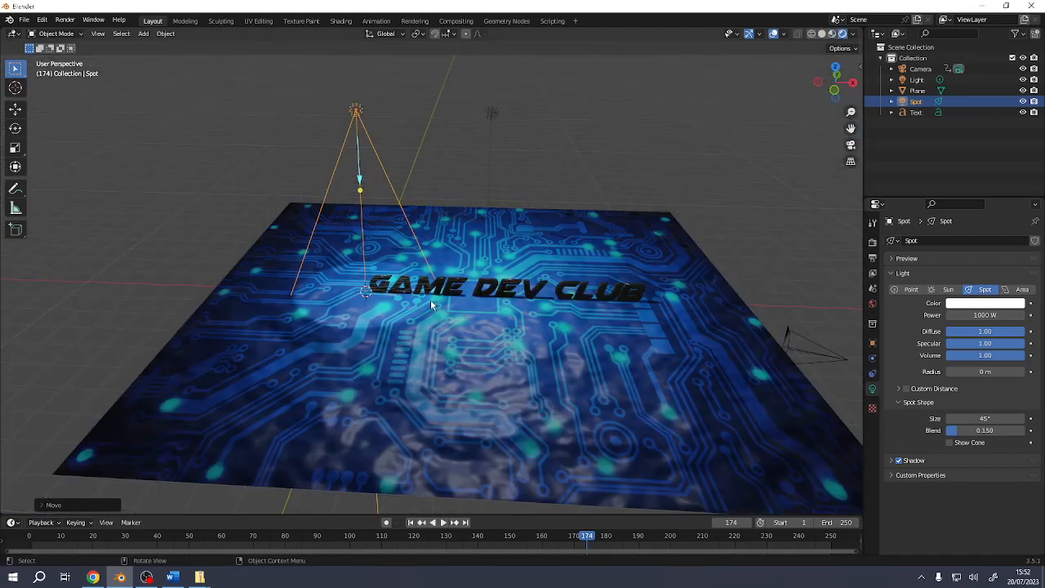
# - Set the Spot light's power to 10000 W and compare the scene in Material Preview and Rendered shading
pyautogui.click(997, 314)
pyautogui.write('10000')
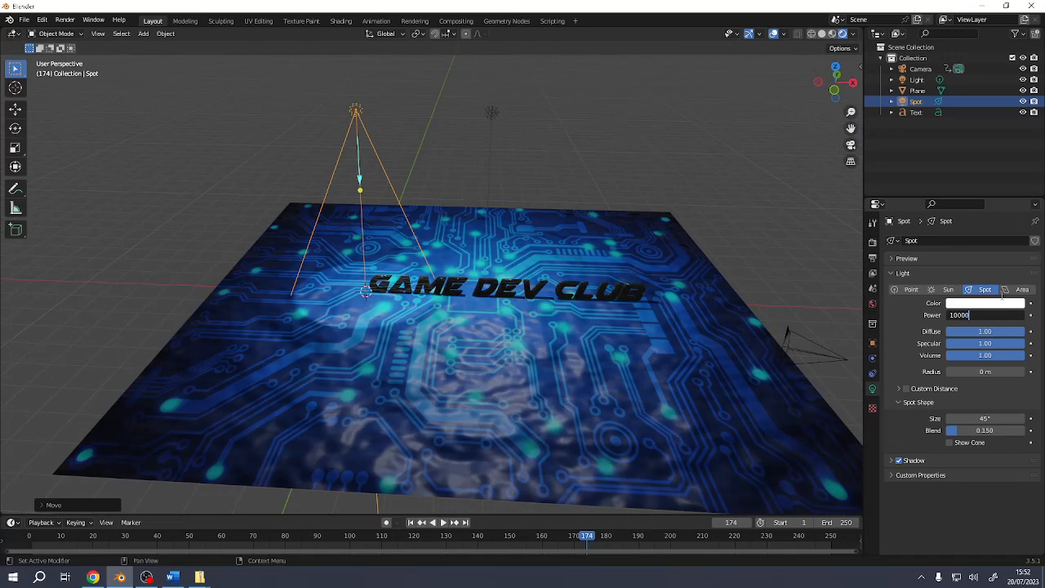
pyautogui.press('Return')
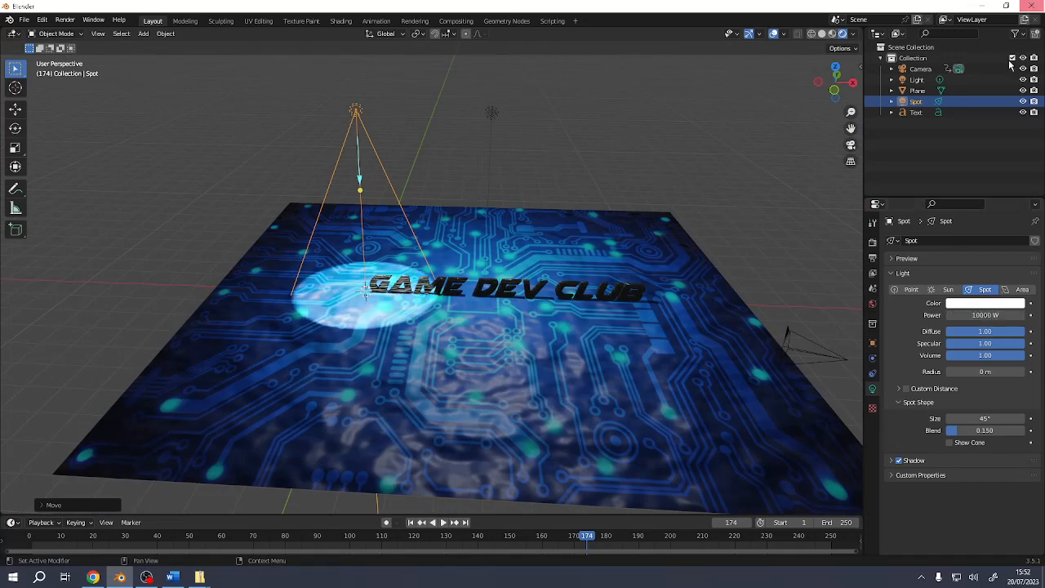
pyautogui.click(833, 33)
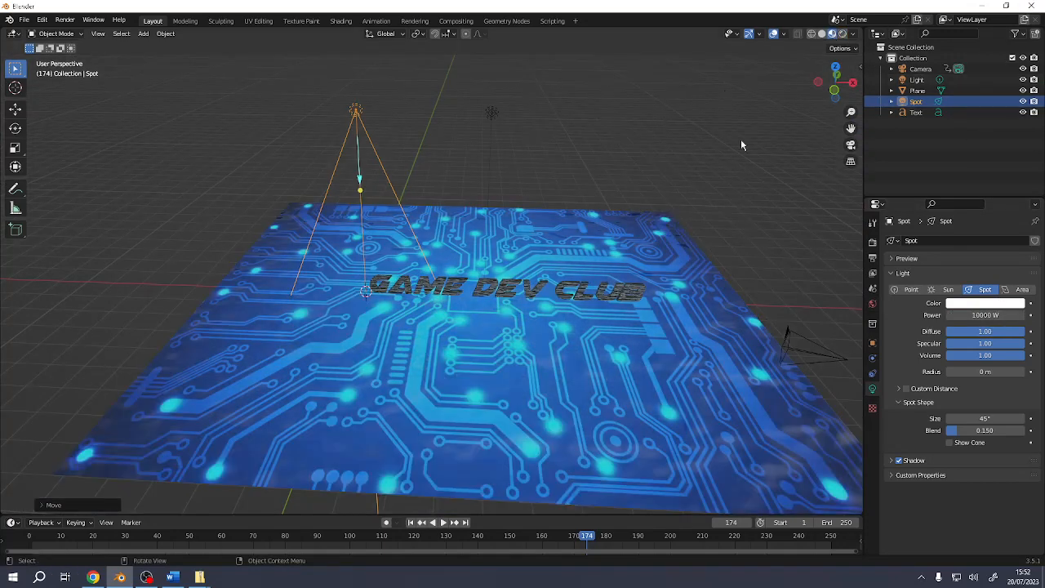
pyautogui.click(843, 33)
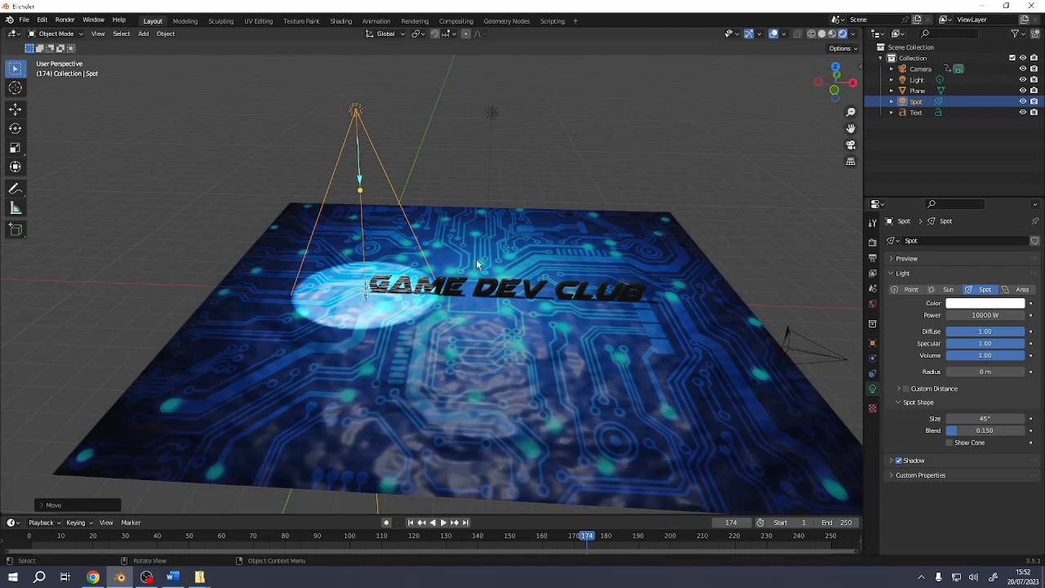
# - Colour the Spot light green and duplicate it above the middle of the text, colouring the copy red with saturation 0.780
pyautogui.click(988, 305)
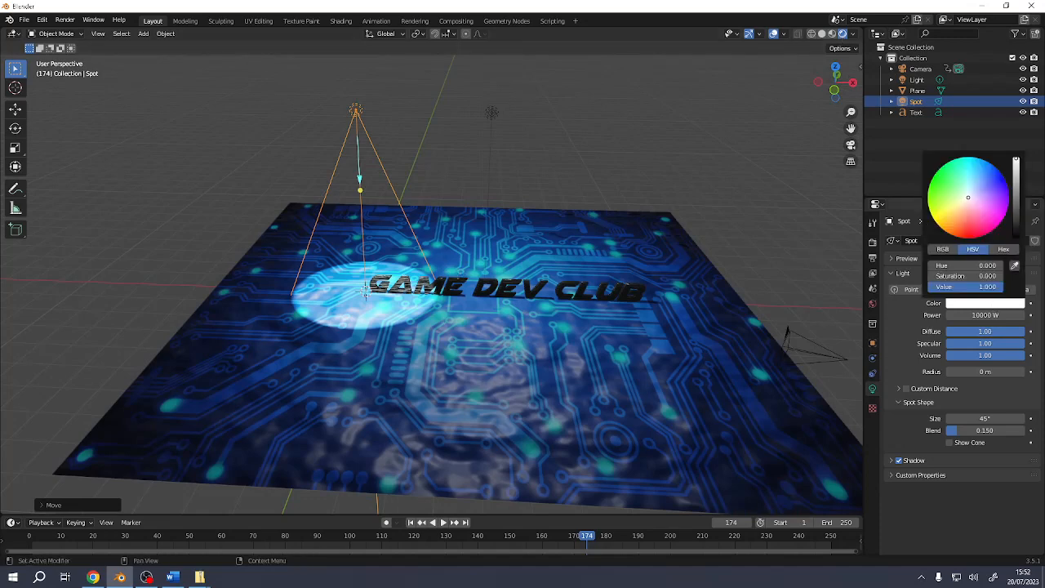
pyautogui.moveTo(968, 197)
pyautogui.mouseDown()
pyautogui.moveTo(976, 231)
pyautogui.moveTo(952, 204)
pyautogui.mouseUp()
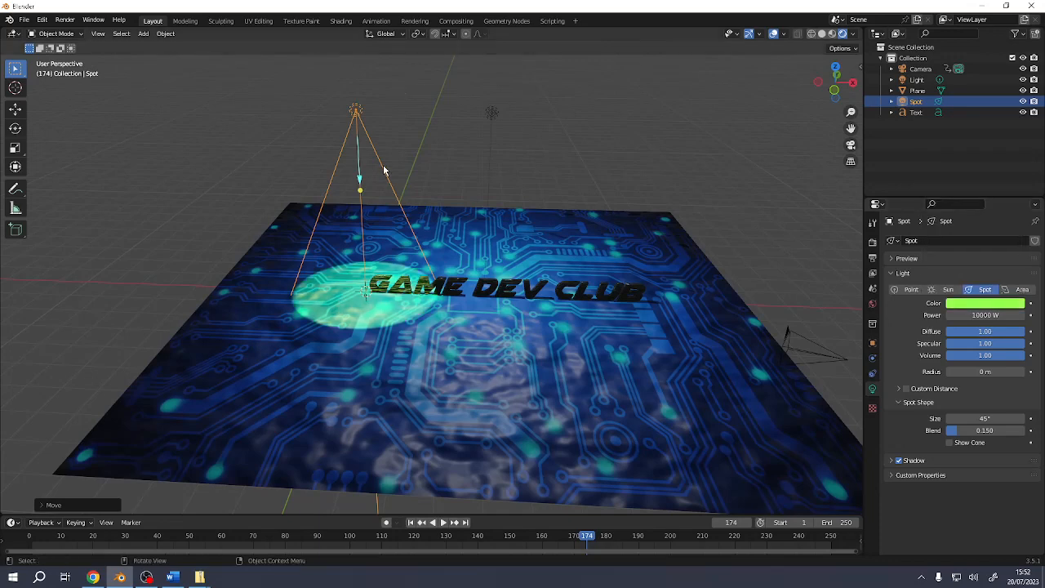
pyautogui.hotkey('shift', 'd')
pyautogui.click(542, 171)
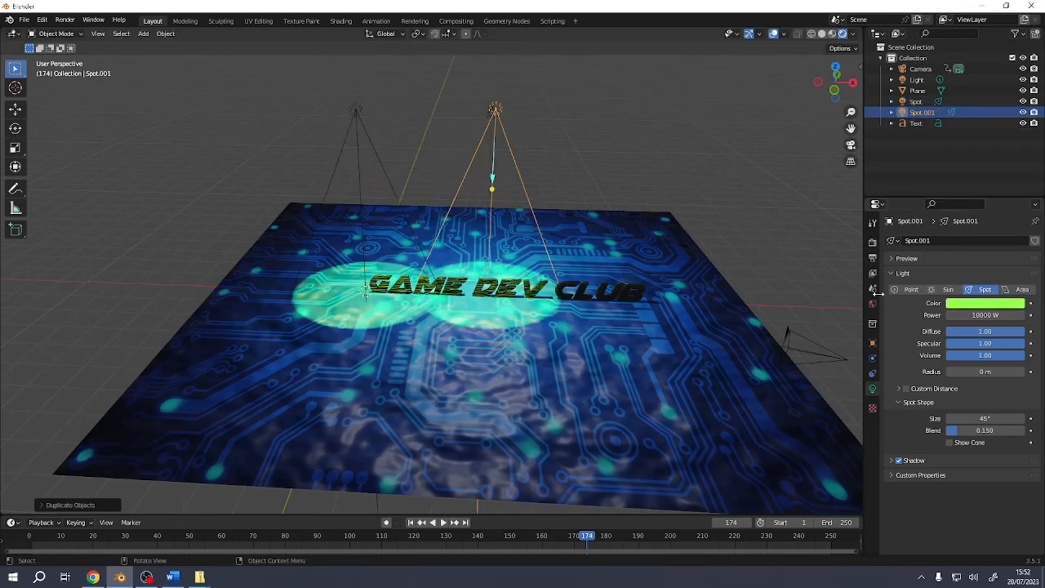
pyautogui.click(985, 303)
pyautogui.click(972, 222)
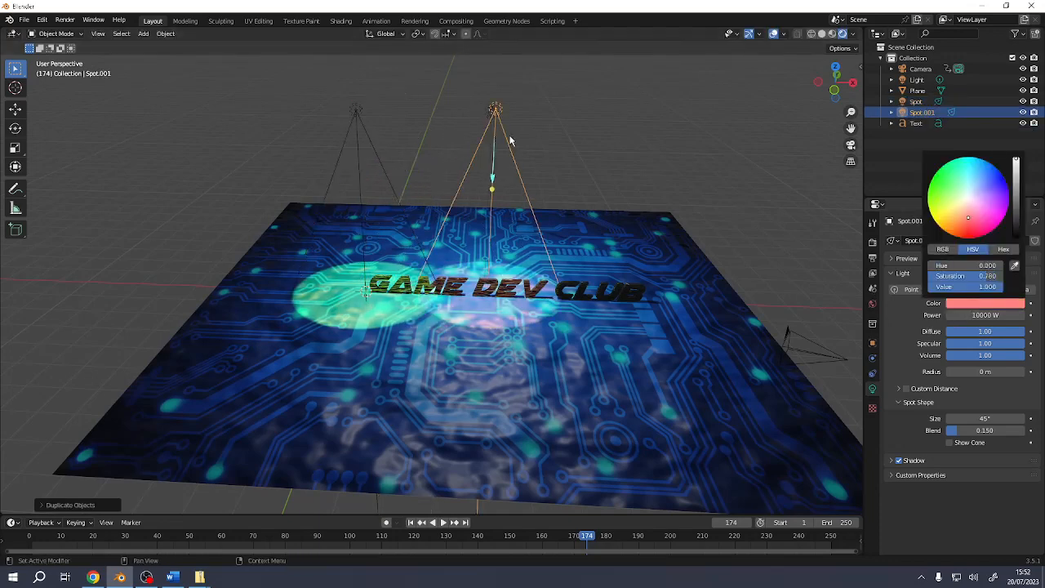
# - Duplicate the red Spot light above the end of the text and colour the copy deep blue
pyautogui.hotkey('shift', 'd')
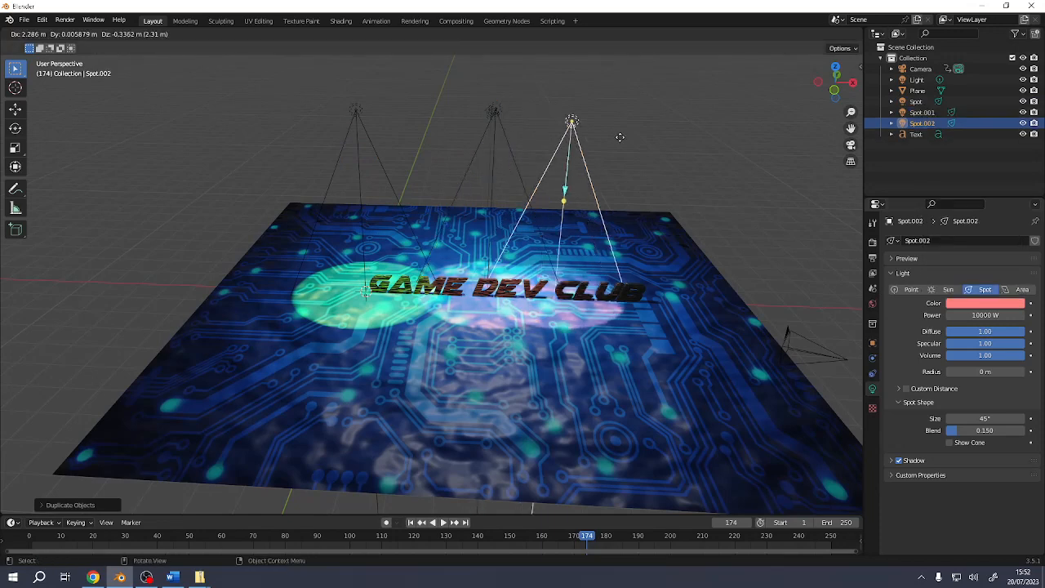
pyautogui.click(663, 155)
pyautogui.click(985, 303)
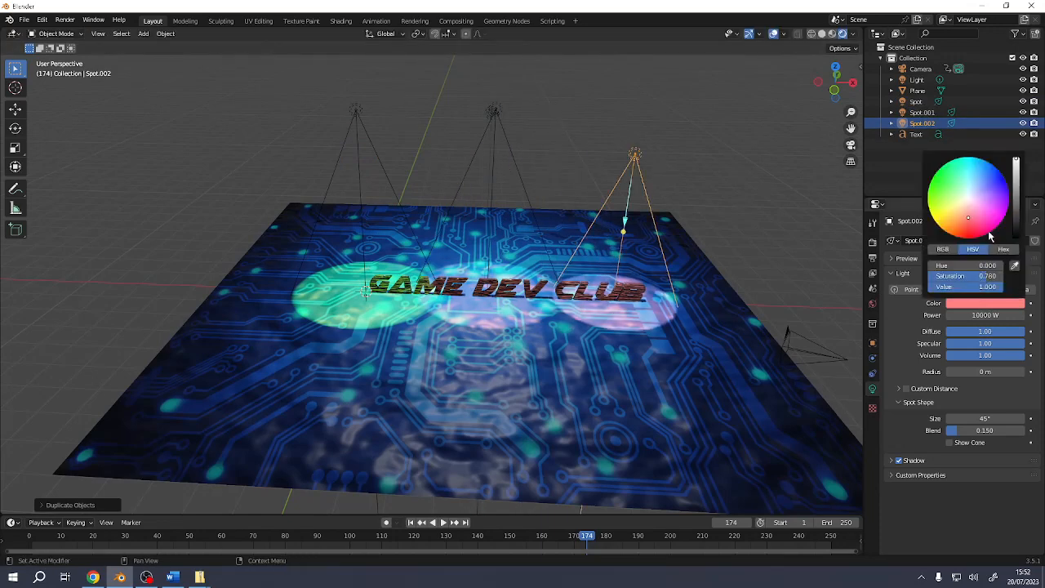
pyautogui.click(995, 181)
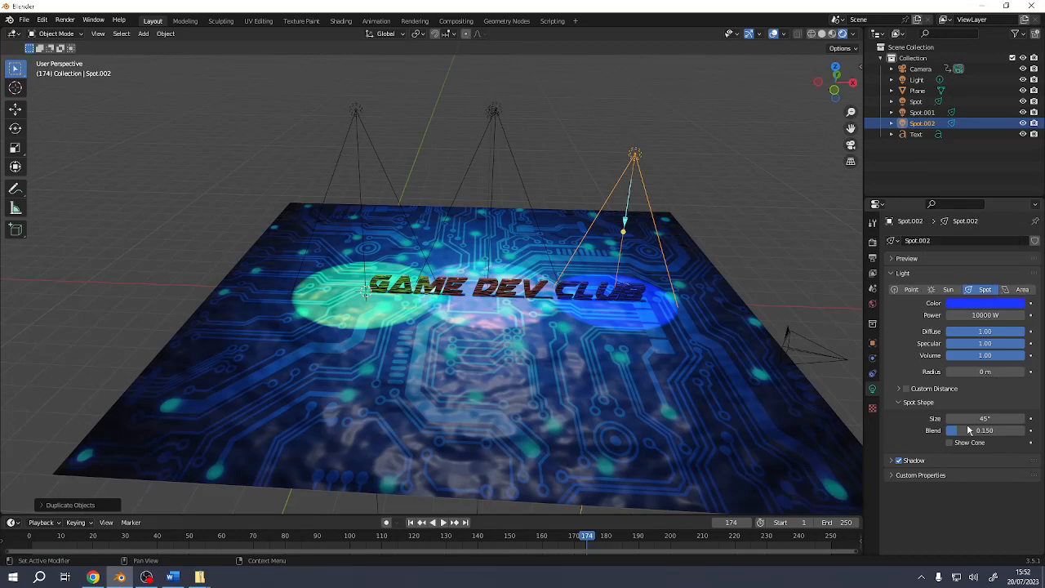
pyautogui.moveTo(553, 233); pyautogui.dragTo(533, 228, button='middle')
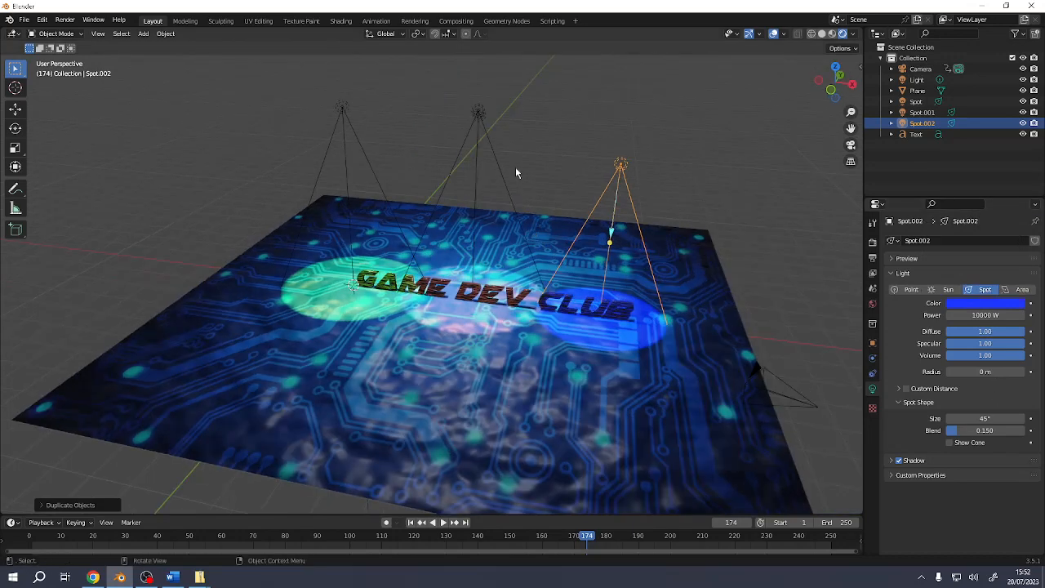
# - Insert a Rotation keyframe for the green Spot light at frame 1
pyautogui.click(342, 107)
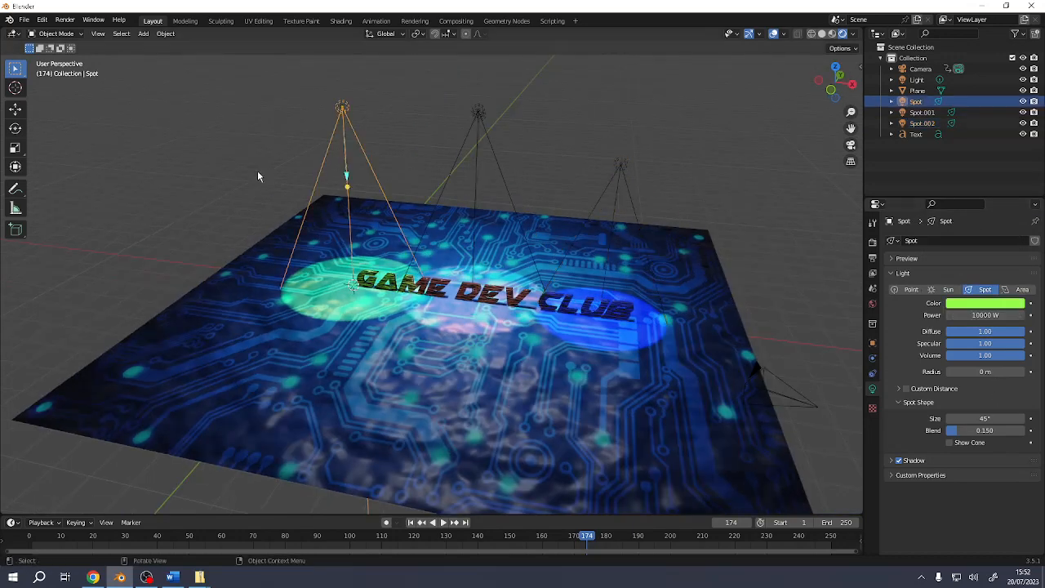
pyautogui.click(422, 524)
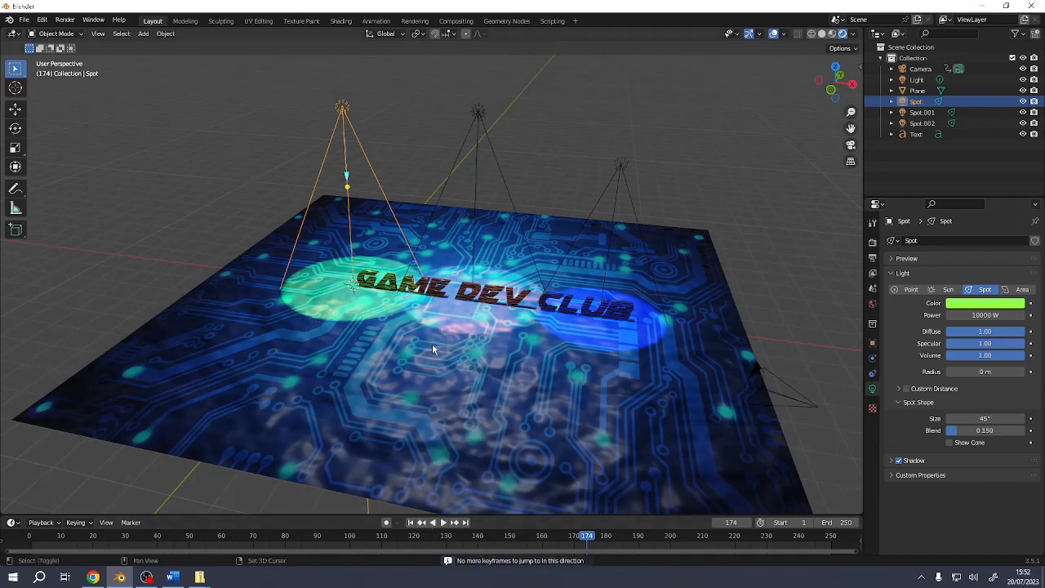
pyautogui.hotkey('shift', 'Left')
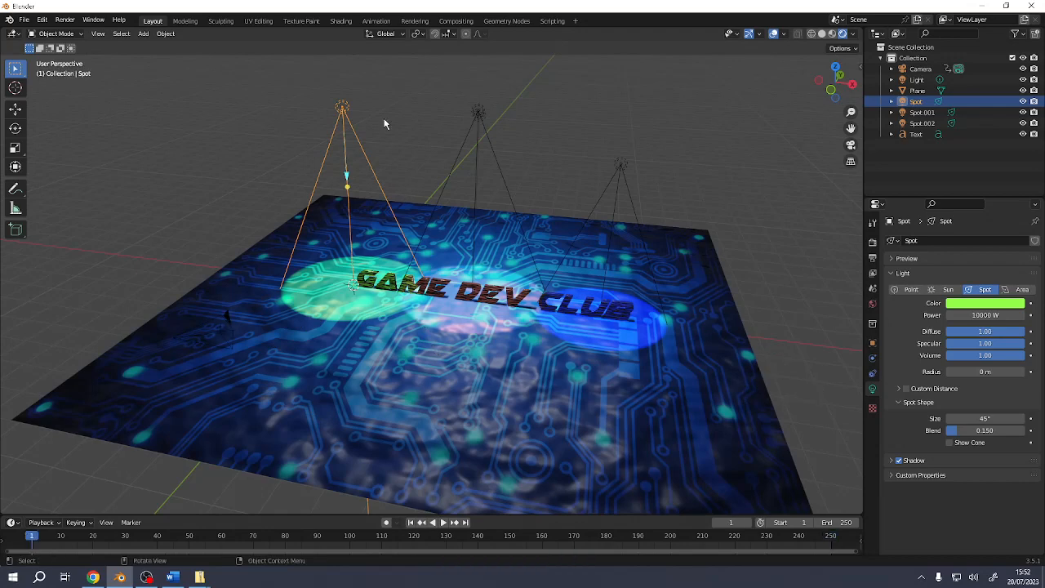
pyautogui.press('i')
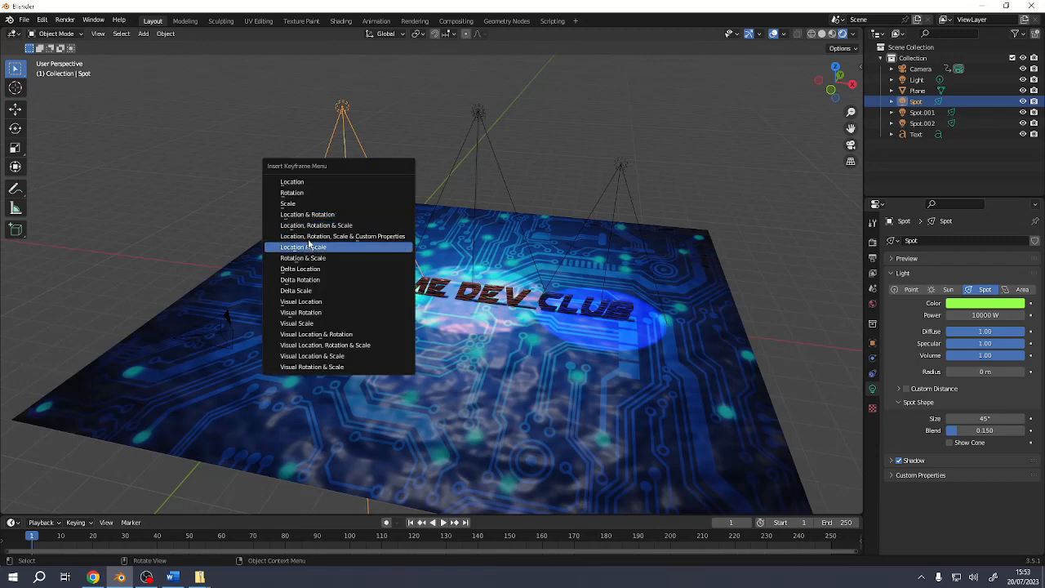
pyautogui.click(293, 195)
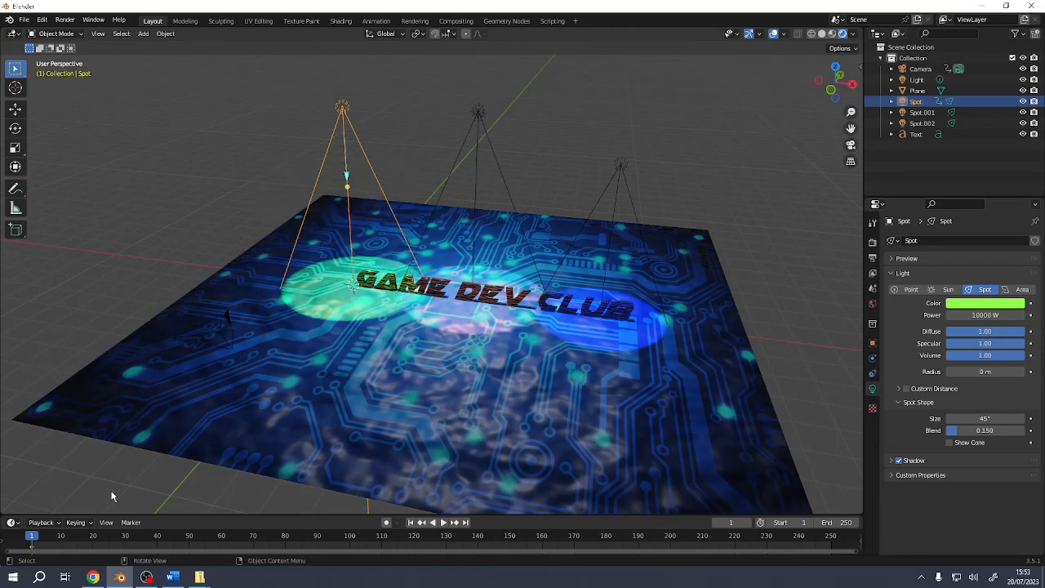
# - At frame 55, rotate the green Spot light towards the middle of the text and insert a Rotation keyframe
pyautogui.moveTo(37, 535); pyautogui.dragTo(205, 536)
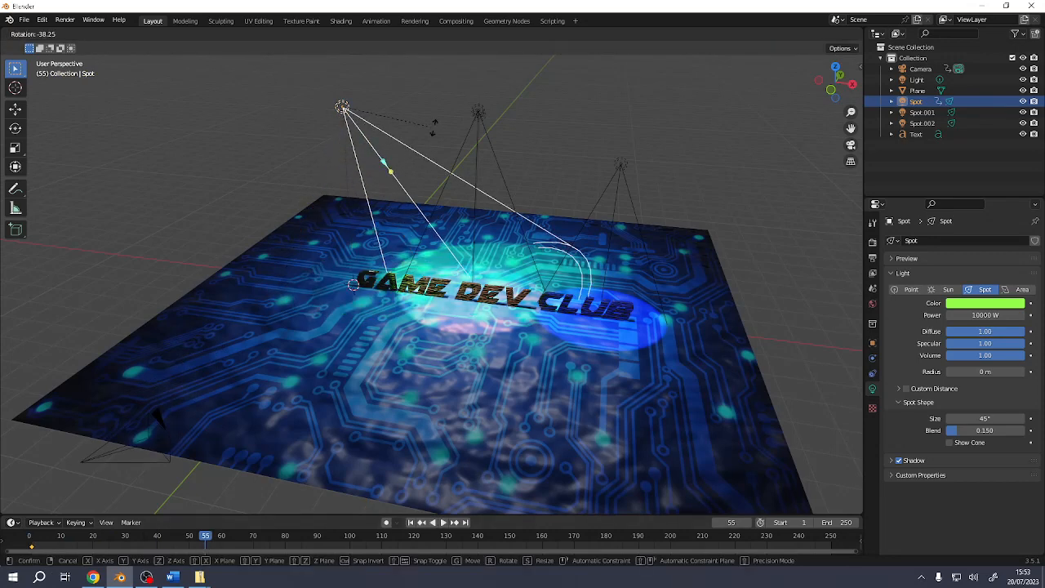
pyautogui.press('r')
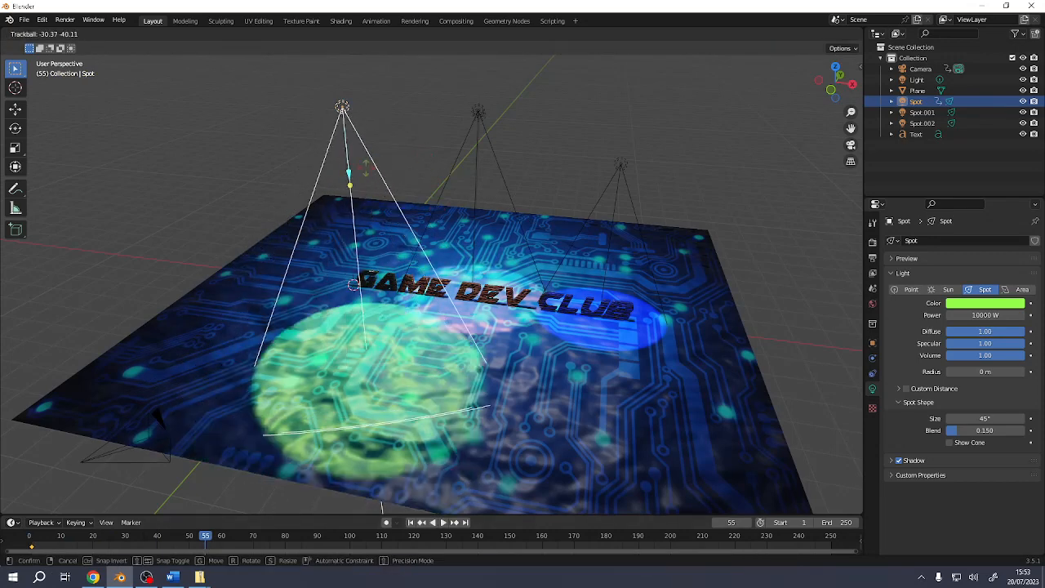
pyautogui.click(341, 208)
pyautogui.press('i')
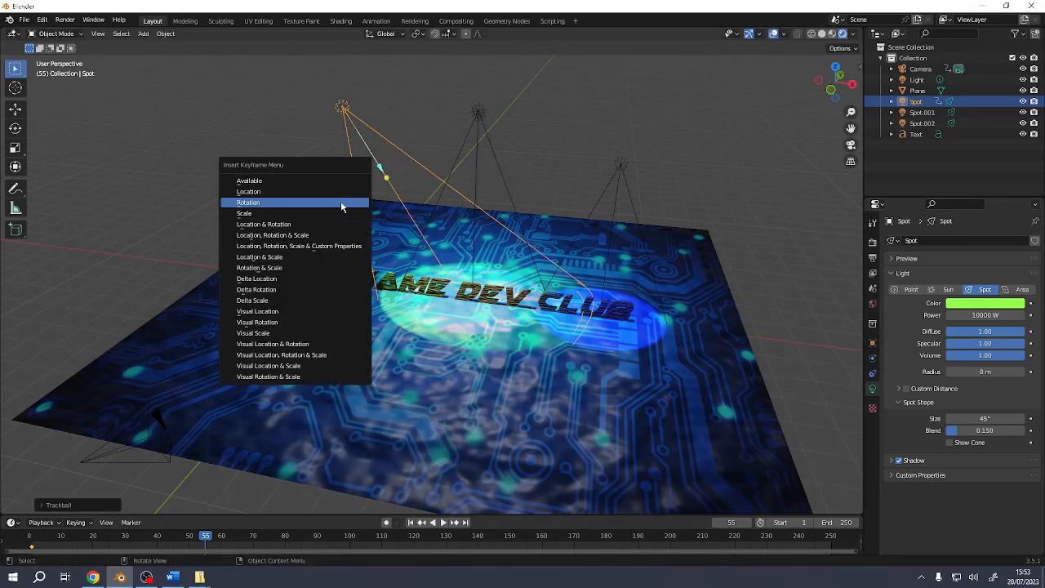
pyautogui.click(342, 204)
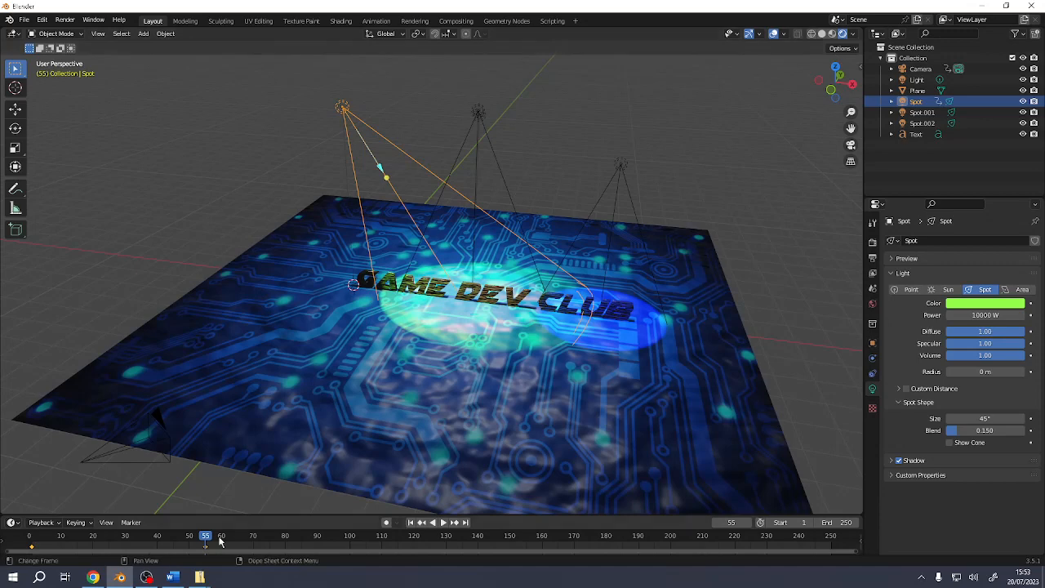
# - At frame 118, rotate the green Spot light back onto "GAME" and insert a Rotation keyframe
pyautogui.press('space')
pyautogui.press('space')
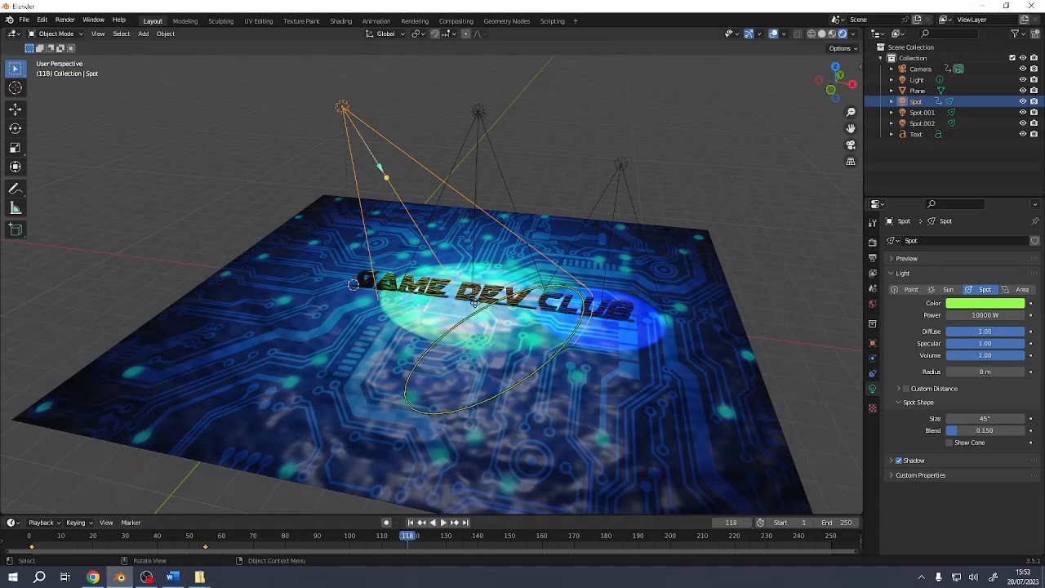
pyautogui.press('r')
pyautogui.press('r')
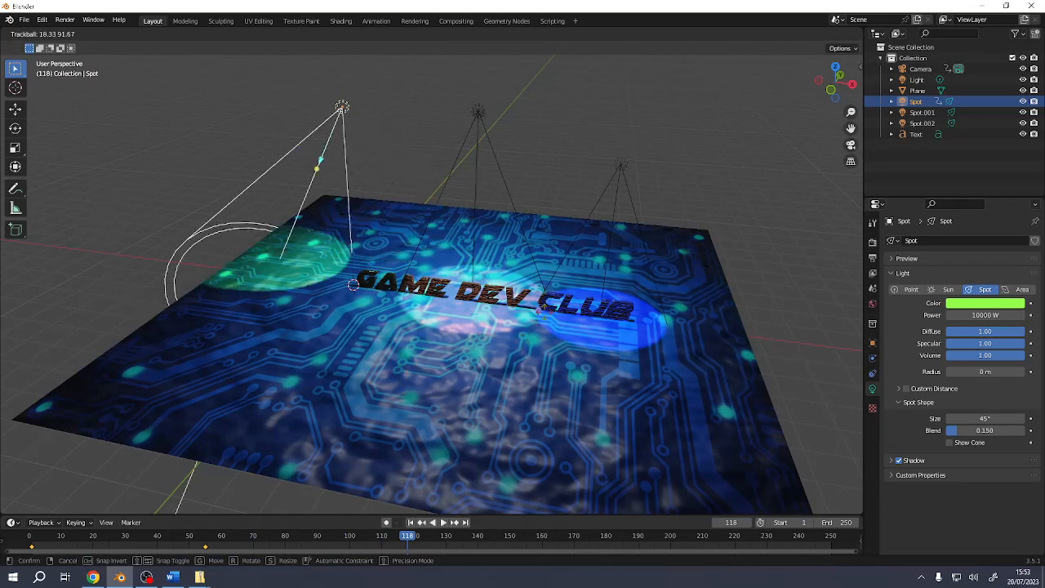
pyautogui.click(546, 282)
pyautogui.press('i')
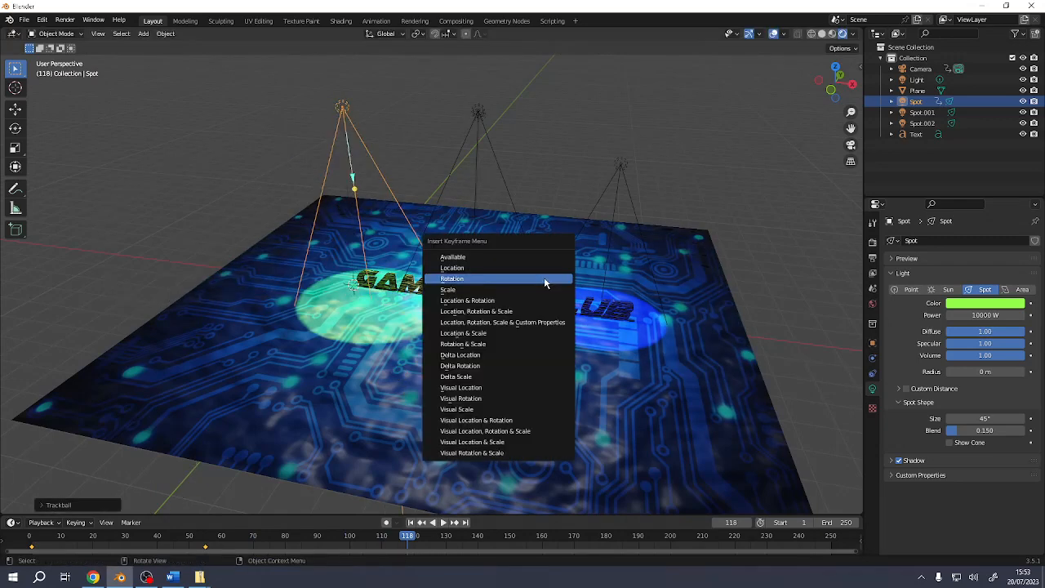
pyautogui.click(532, 278)
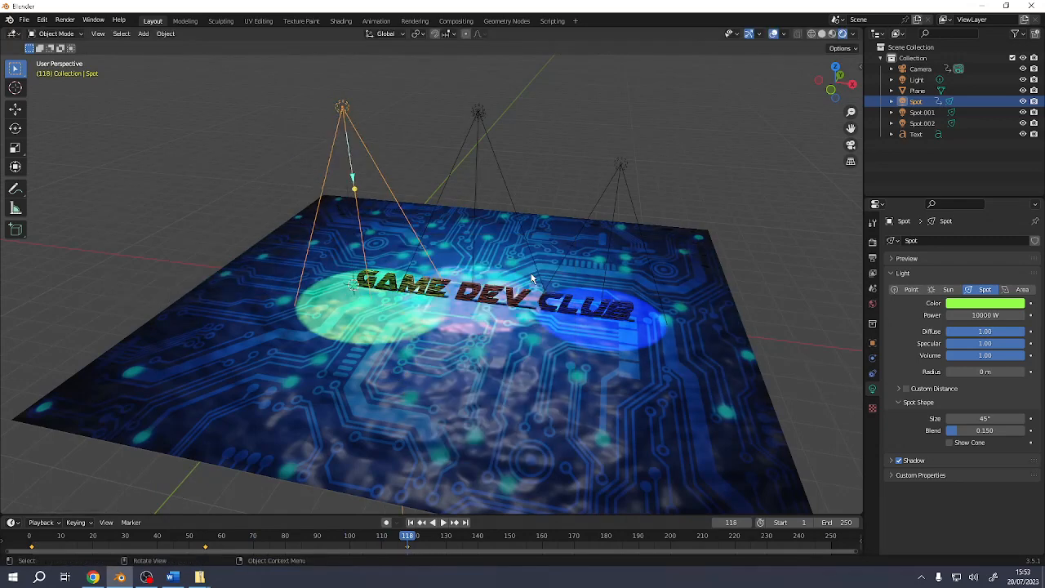
# - At frame 1, turn on Auto Keying and rotate the red Spot light to shine on the floor in front of the text
pyautogui.click(478, 117)
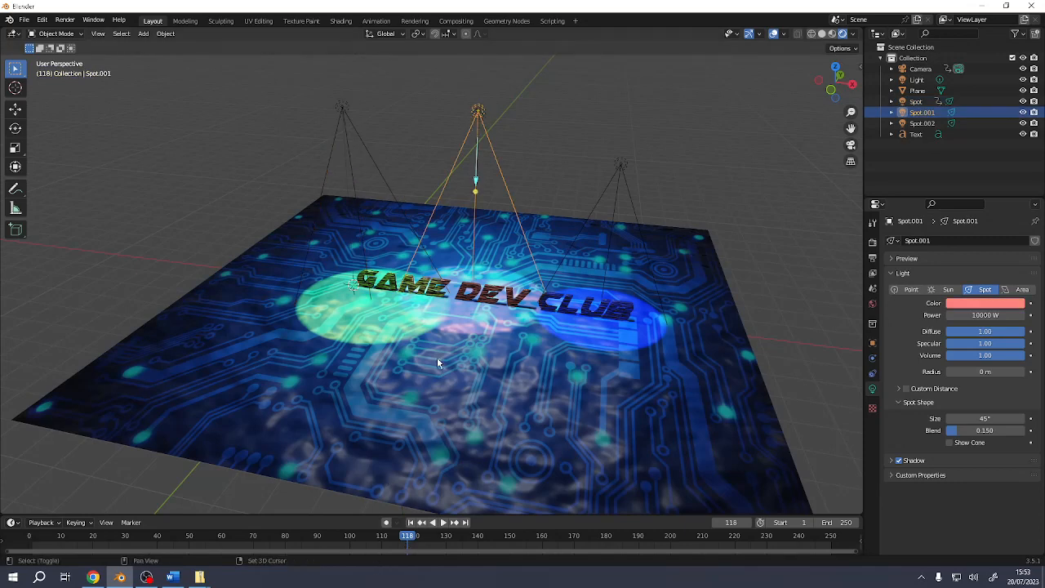
pyautogui.hotkey('shift', 'Left')
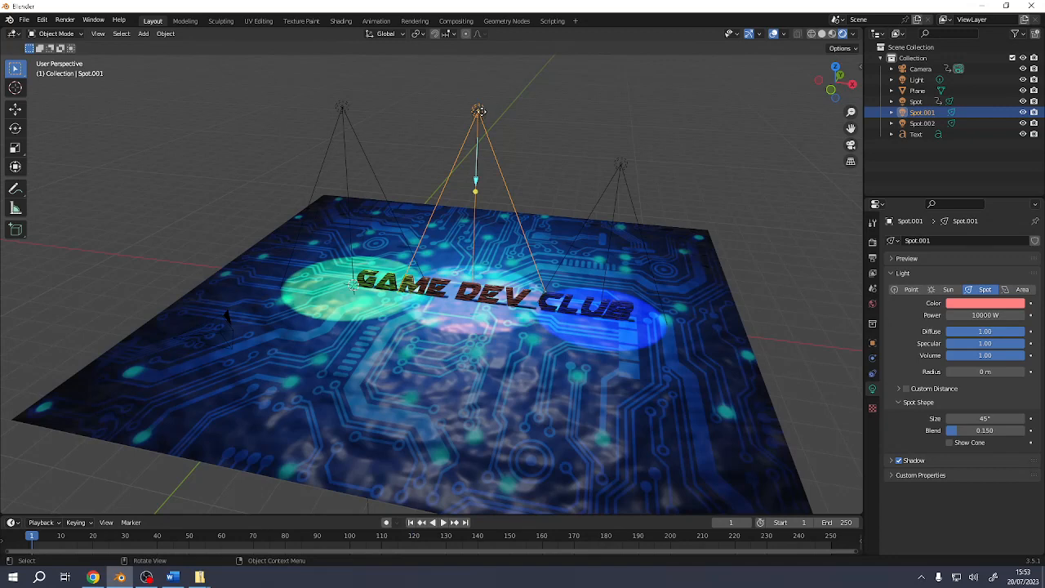
pyautogui.click(386, 523)
pyautogui.press('r')
pyautogui.press('r')
pyautogui.click(556, 169)
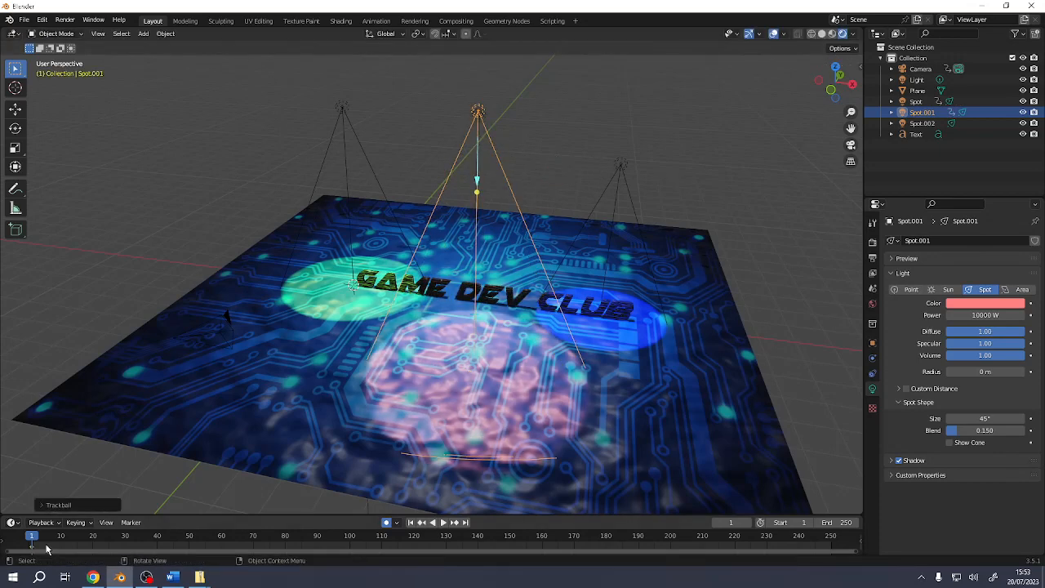
# - At frame 42, trackball-rotate the red Spot light towards the floor by the start of the text to record a keyframe
pyautogui.click(36, 539)
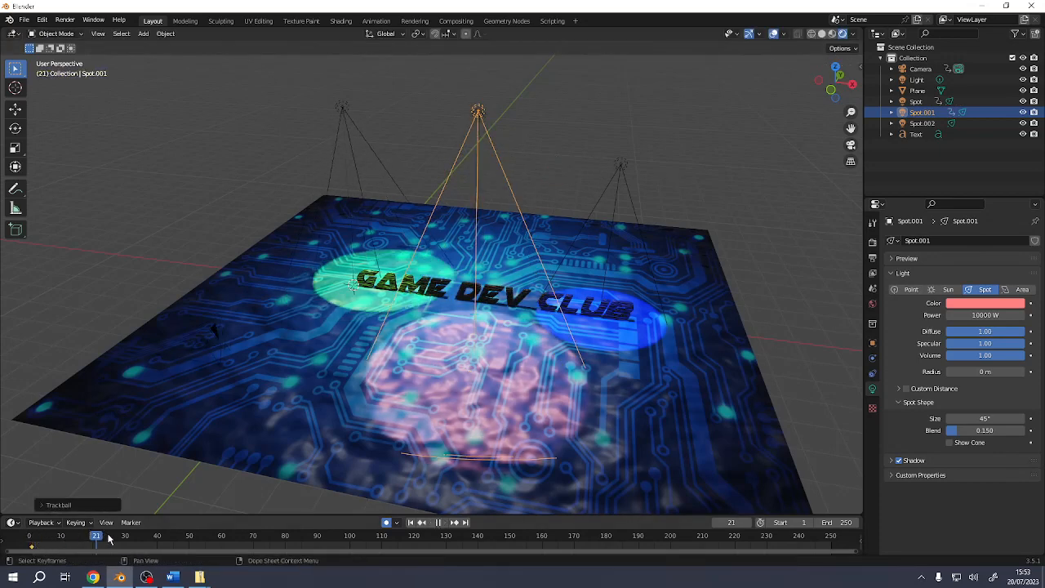
pyautogui.press('space')
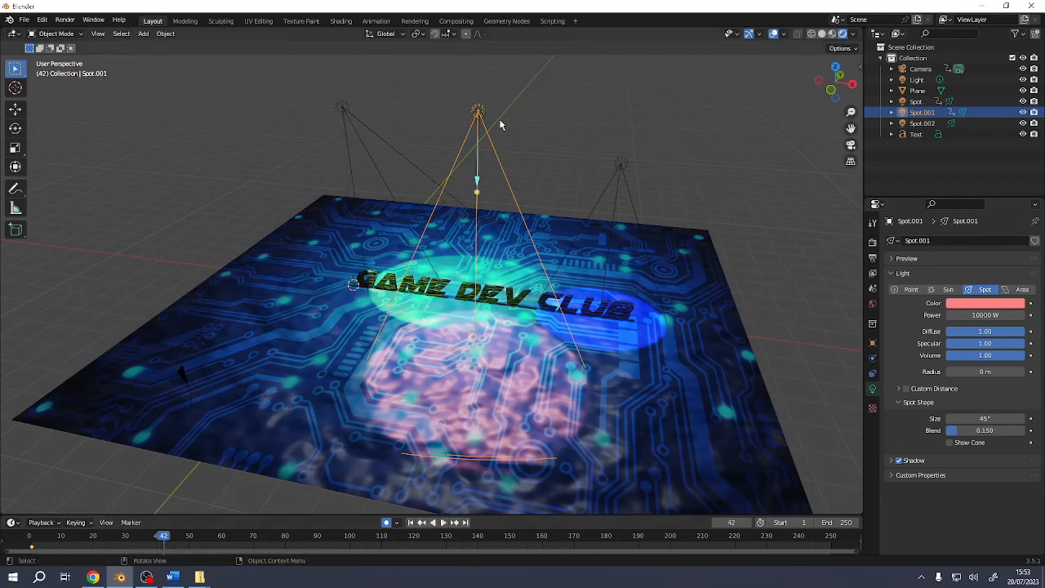
pyautogui.press('r')
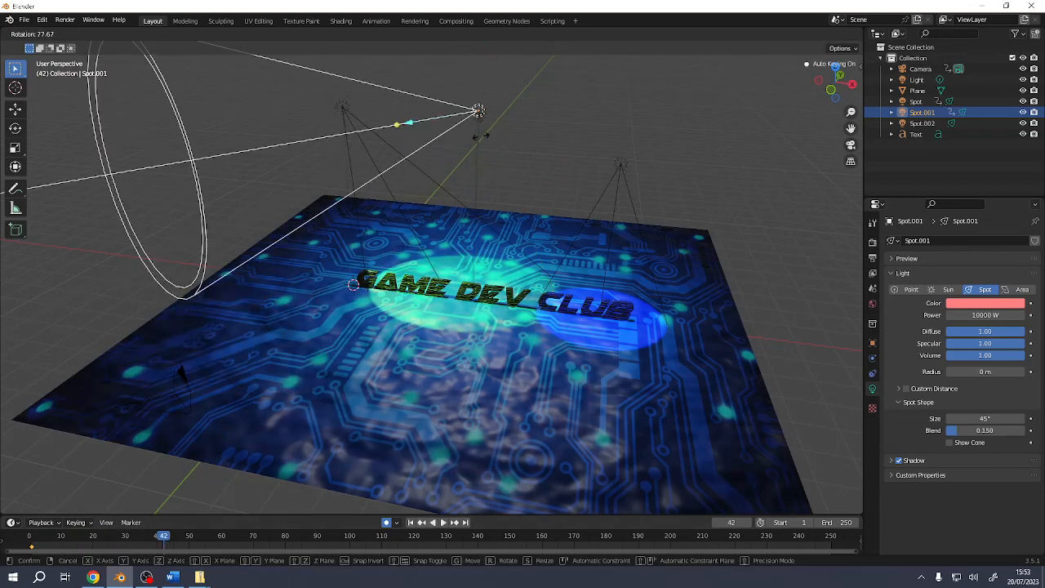
pyautogui.press('Escape')
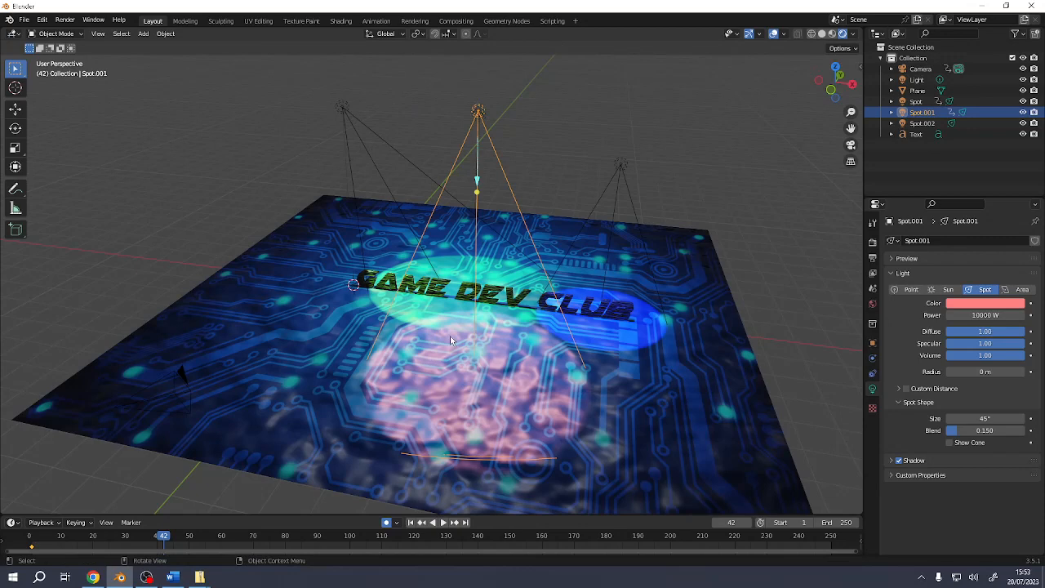
pyautogui.press('r')
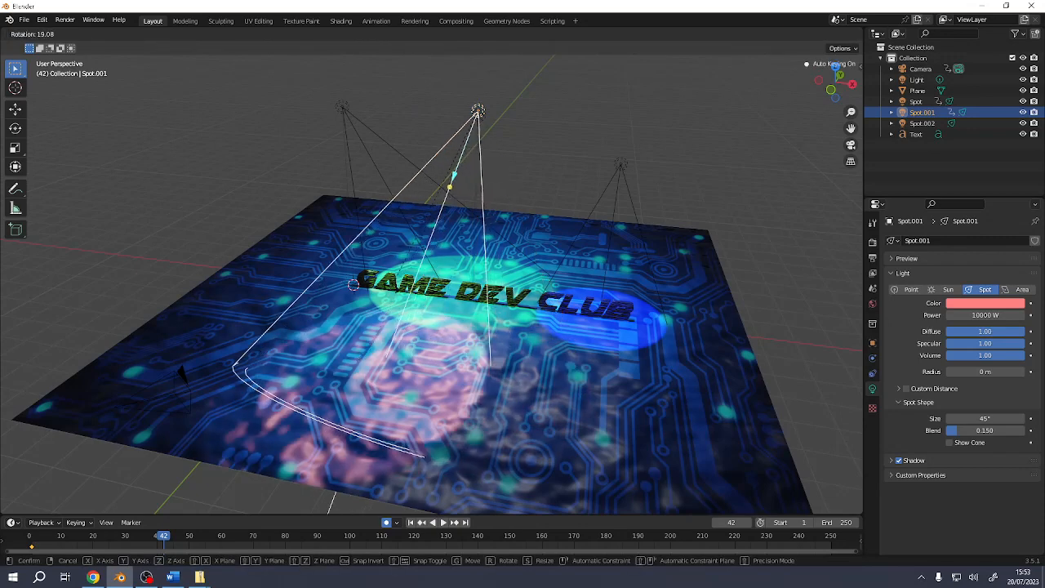
pyautogui.press('r')
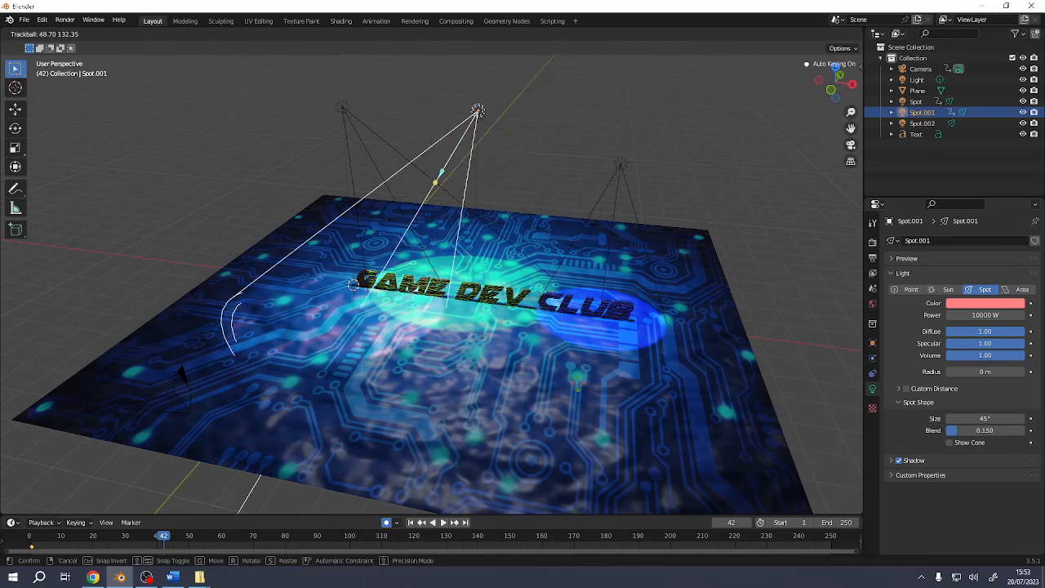
pyautogui.click(494, 363)
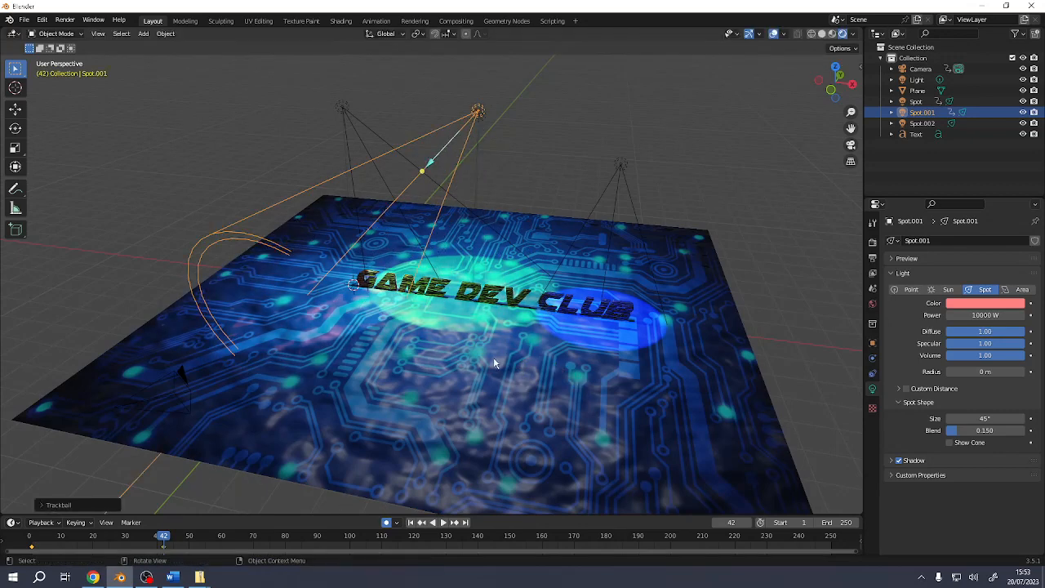
# - At frame 102, trackball-rotate the red Spot light towards "CLUB" to record another rotation keyframe
pyautogui.press('space')
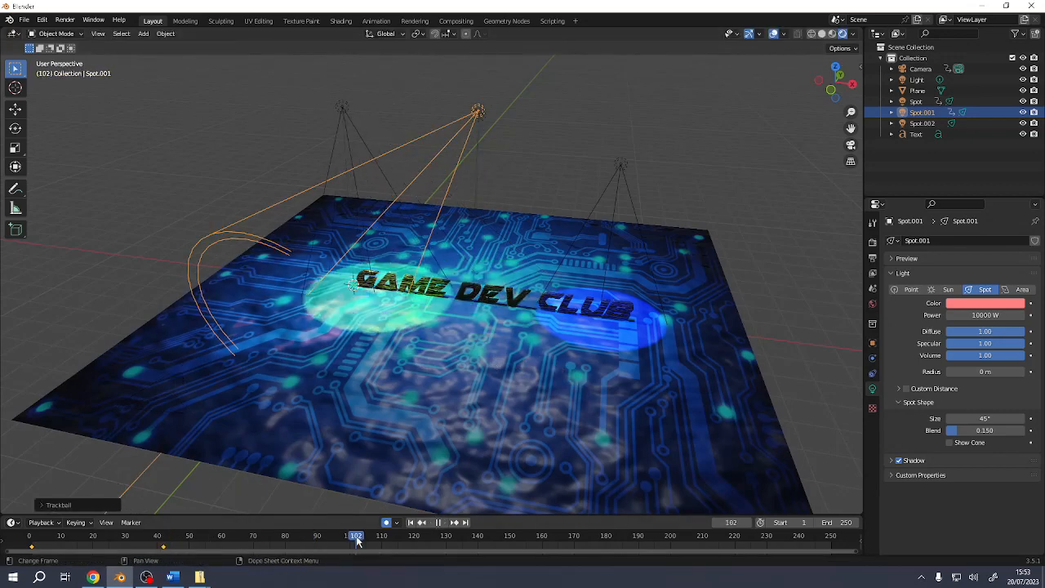
pyautogui.press('space')
pyautogui.press('r')
pyautogui.press('r')
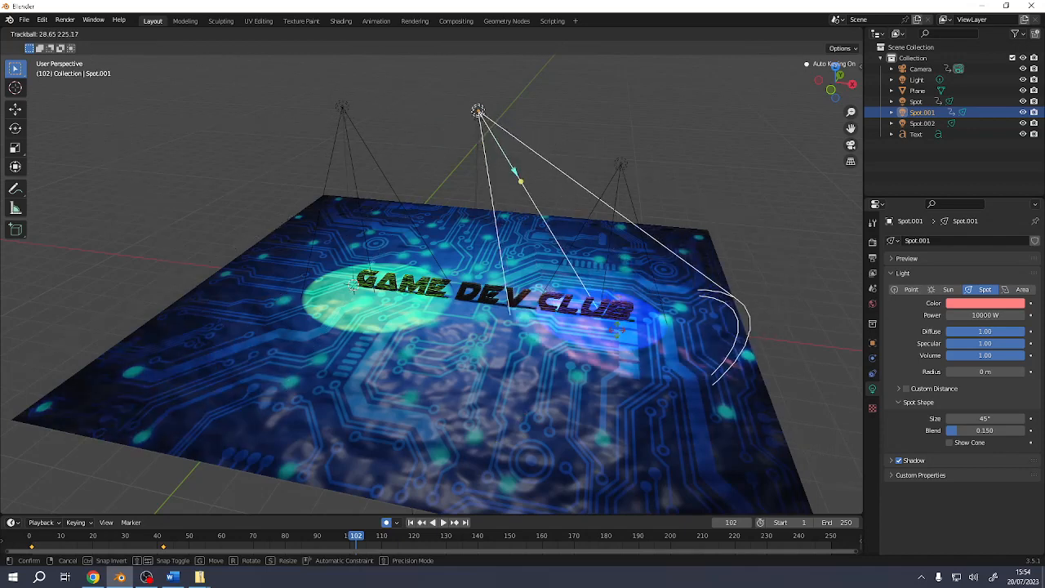
pyautogui.click(480, 302)
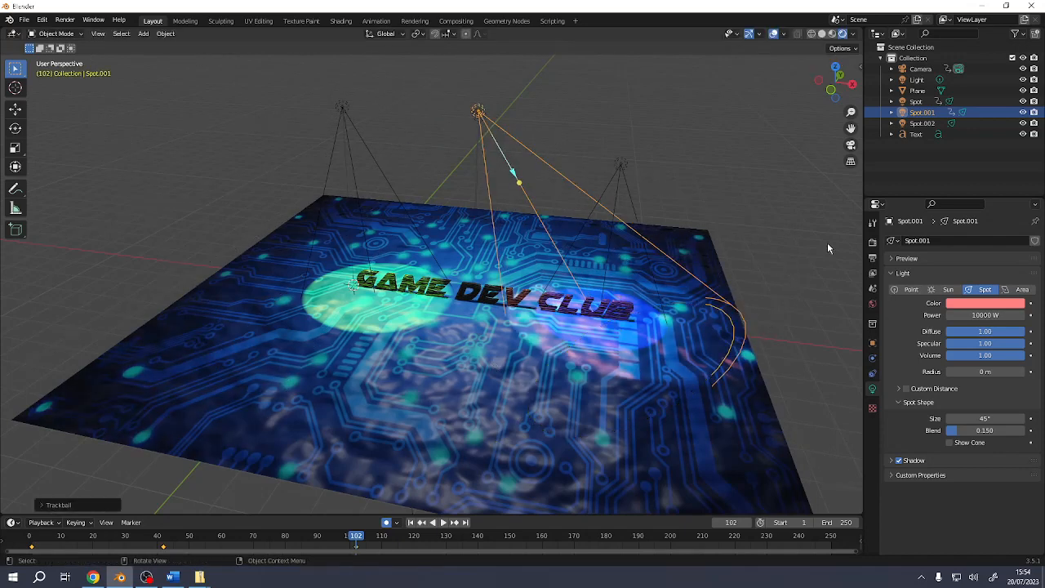
# - At frame 1, trackball-rotate the blue Spot light towards "DEV" to record a rotation keyframe
pyautogui.click(618, 169)
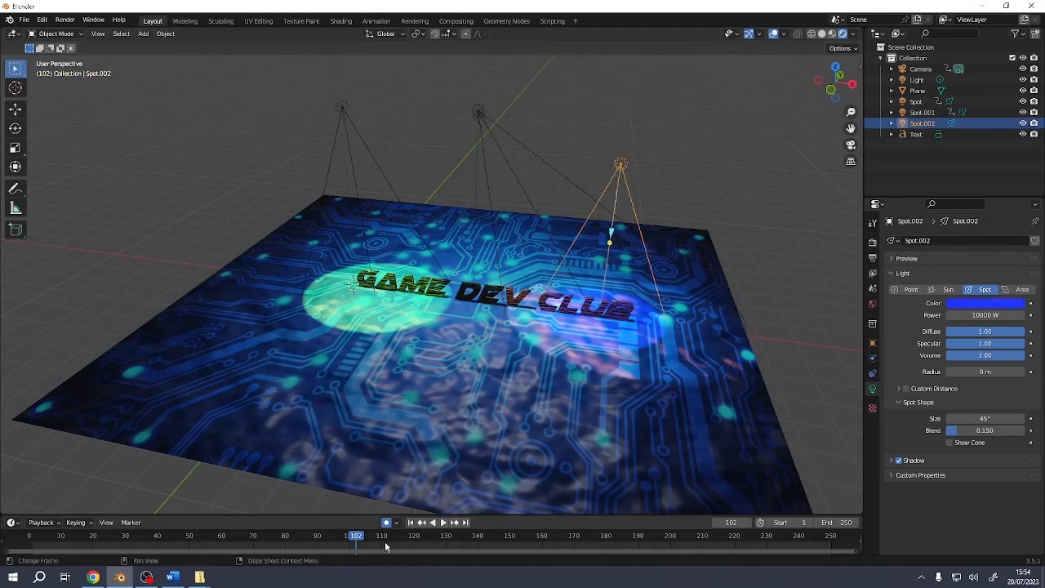
pyautogui.hotkey('shift', 'Left')
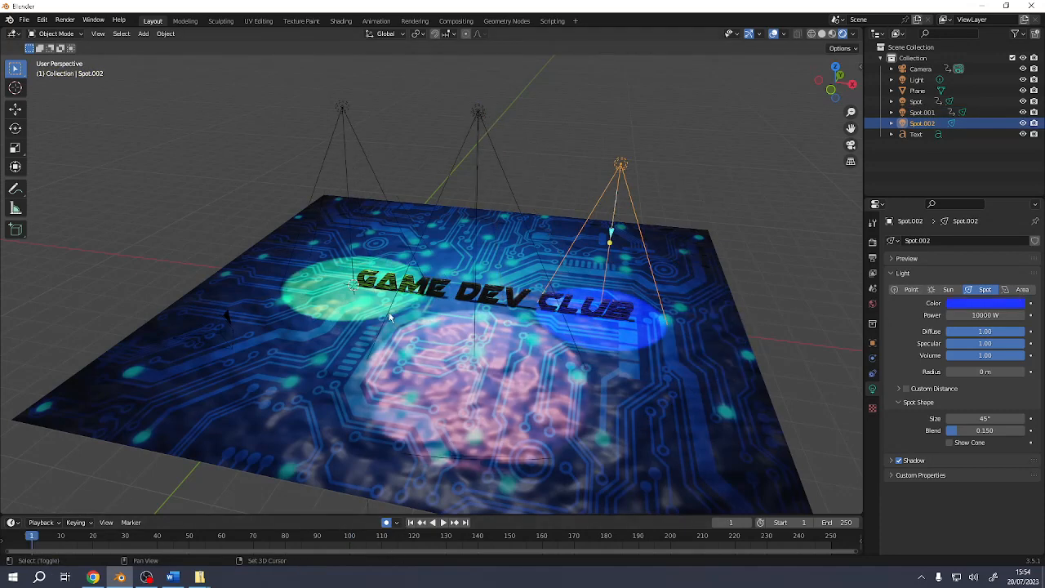
pyautogui.press('r')
pyautogui.press('r')
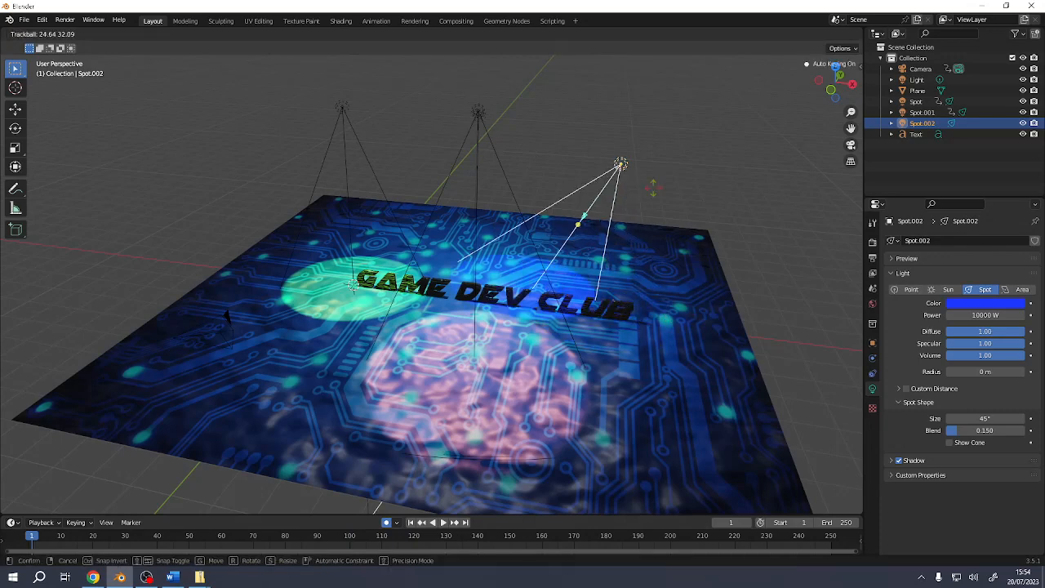
pyautogui.click(673, 183)
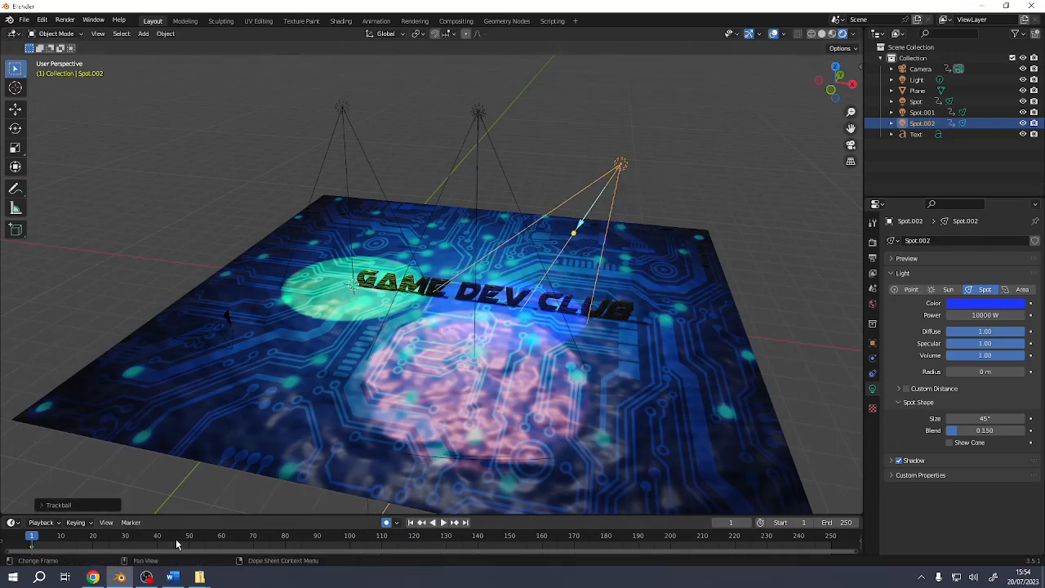
# - At frame 53, rotate the blue Spot light towards the floor beyond the start of "GAME" to record a keyframe
pyautogui.click(199, 544)
pyautogui.press('r')
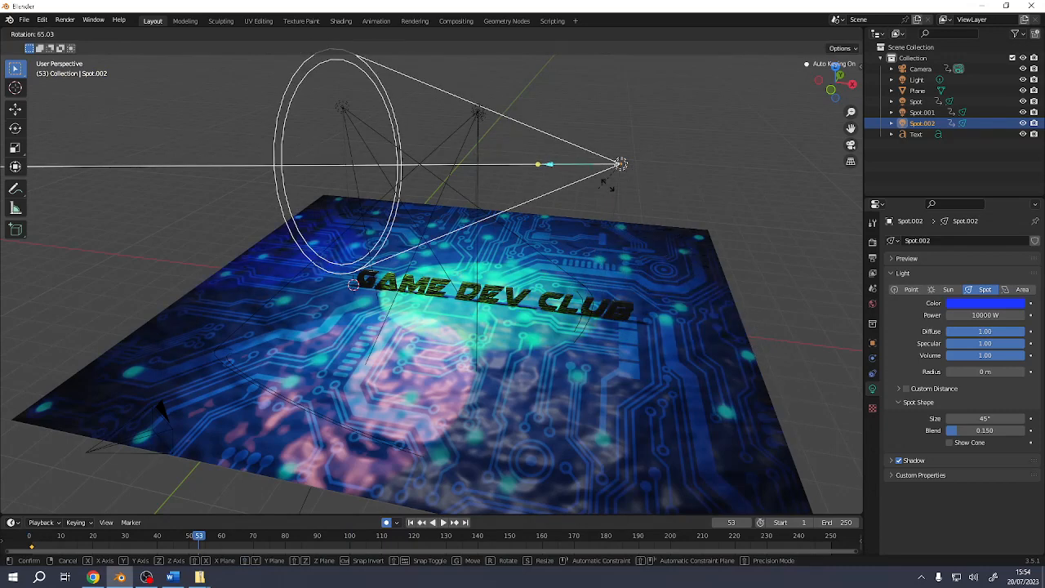
pyautogui.click(549, 269)
# - At frame 115, rotate the blue Spot light back towards "CLUB" to record another rotation keyframe
pyautogui.moveTo(385, 539); pyautogui.dragTo(398, 539)
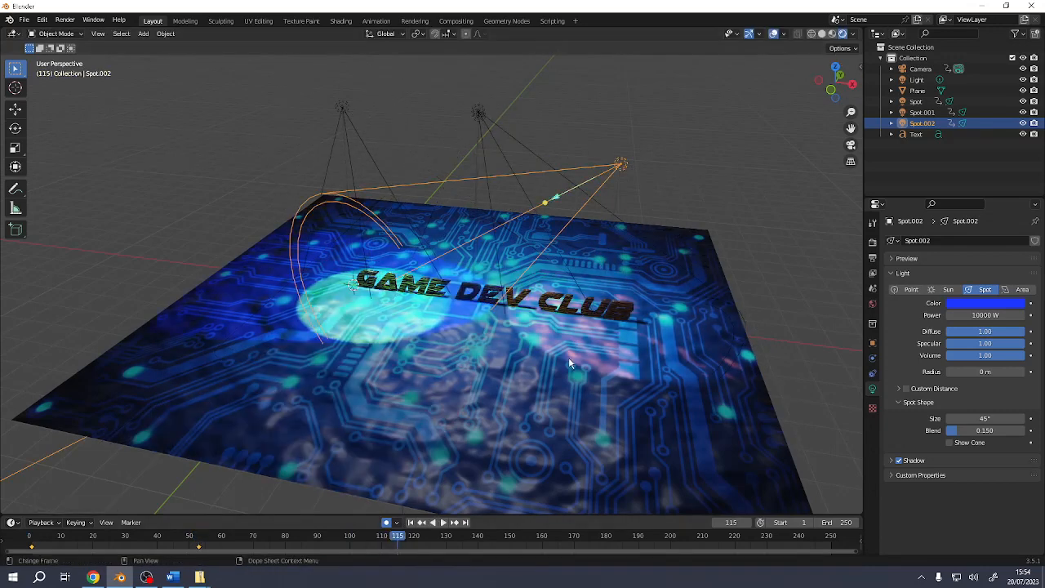
pyautogui.press('r')
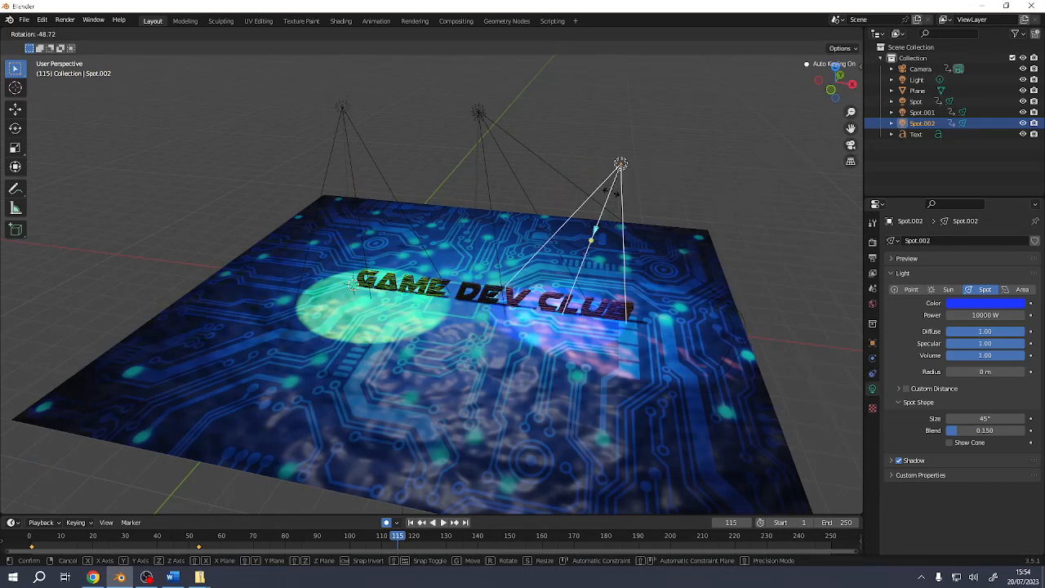
pyautogui.click(608, 192)
# - Play back the spotlight animation in the scene view and through the camera to check the moving lights on the text
pyautogui.click(421, 523)
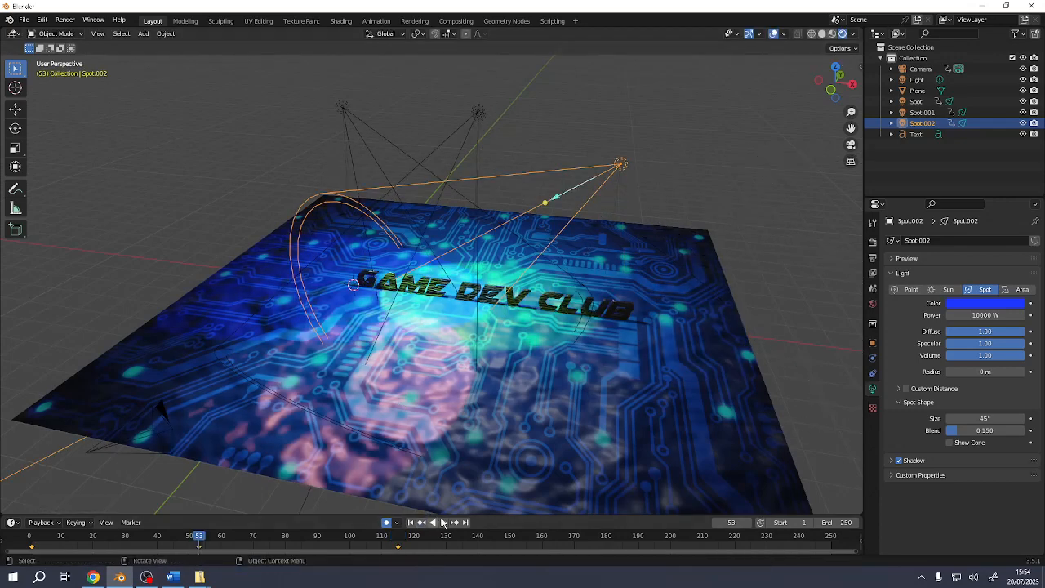
pyautogui.click(442, 523)
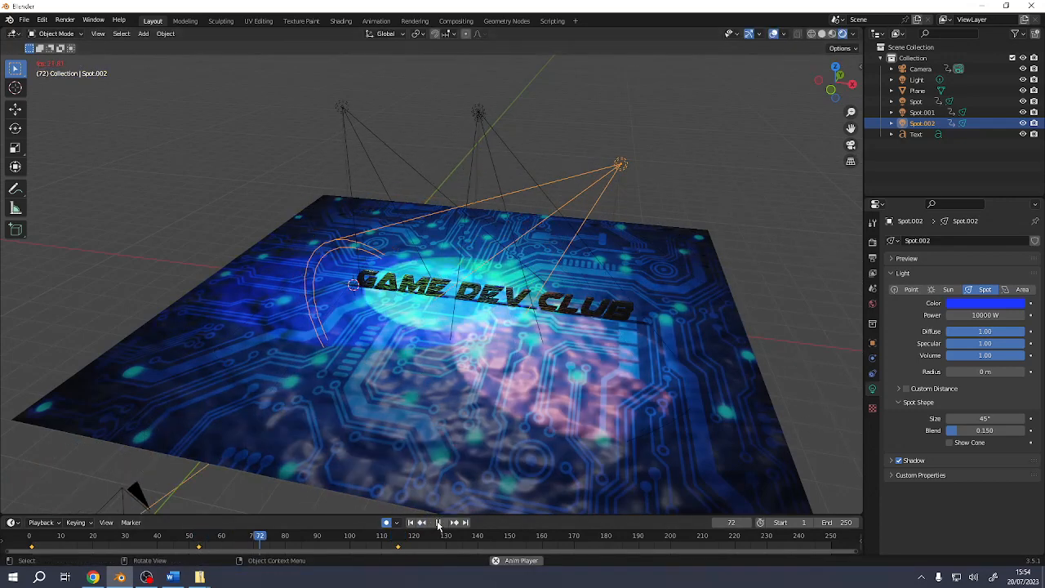
pyautogui.click(439, 522)
pyautogui.press('KP_0')
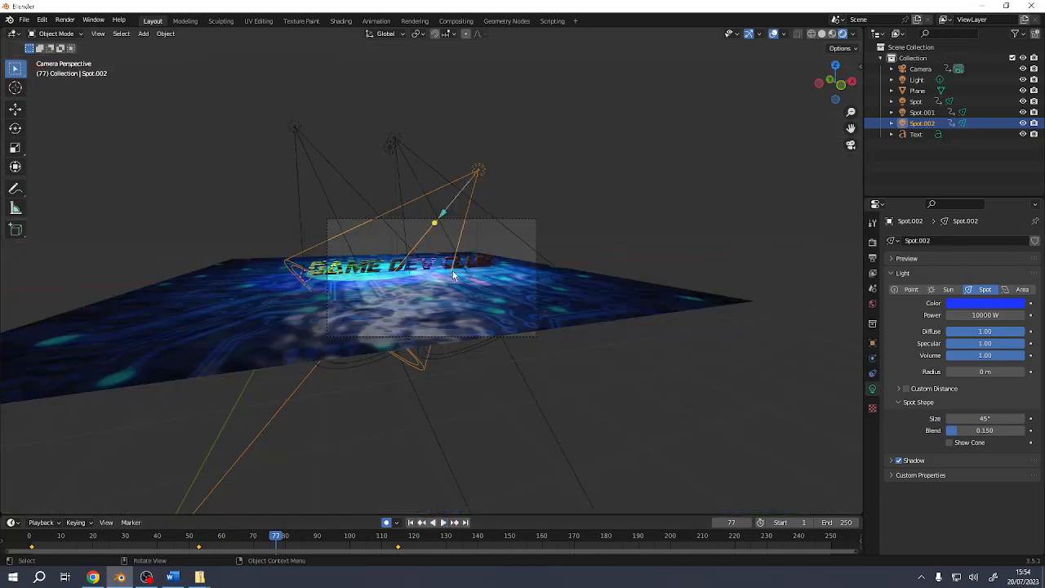
pyautogui.scroll(5, 444, 269)
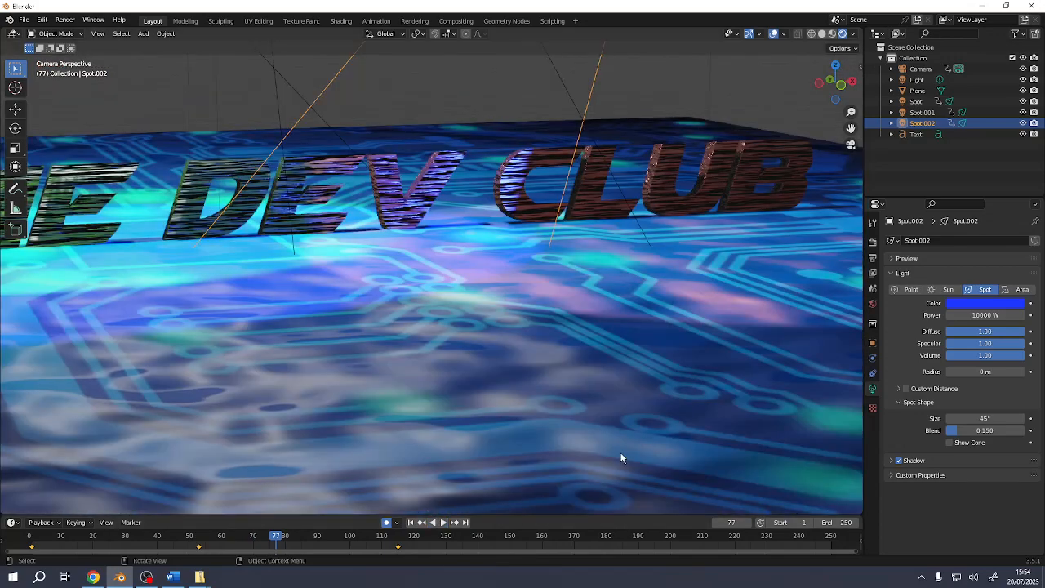
pyautogui.click(442, 523)
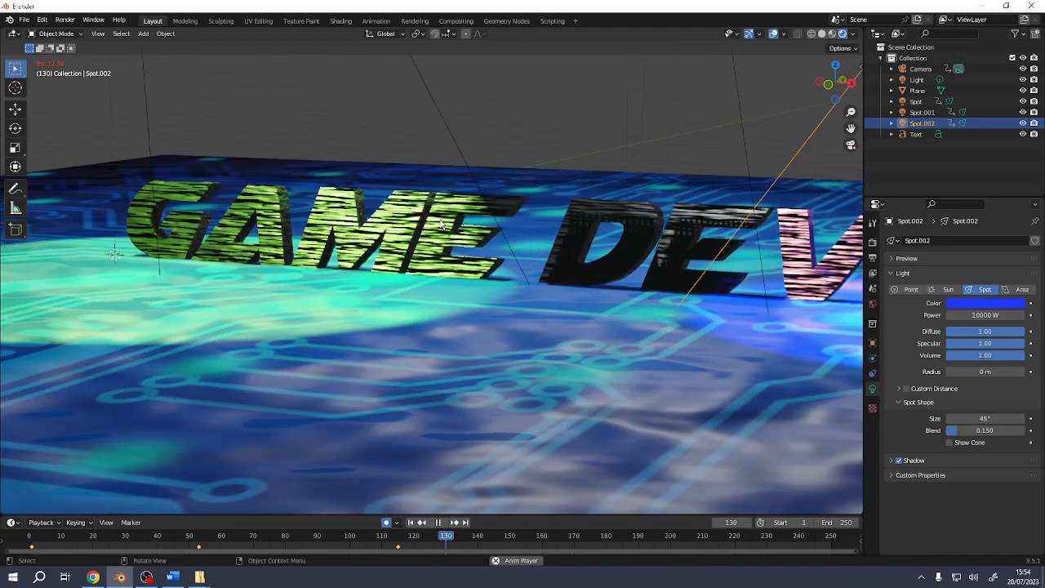
pyautogui.press('space')
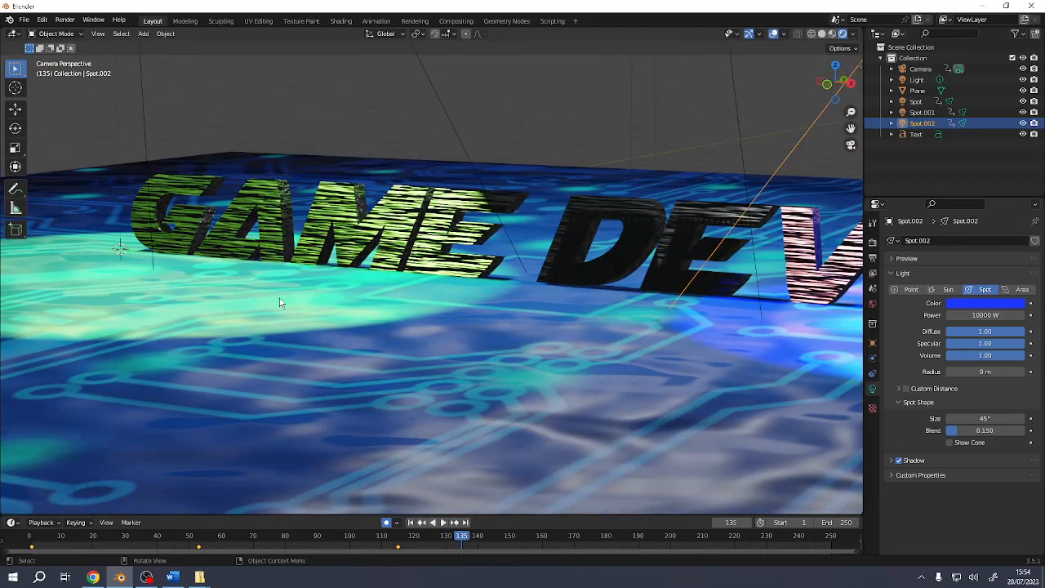
# - Select the green Spot light and insert a keyframe on its light colour at frame 1
pyautogui.click(280, 303)
pyautogui.scroll(-5, 556, 213)
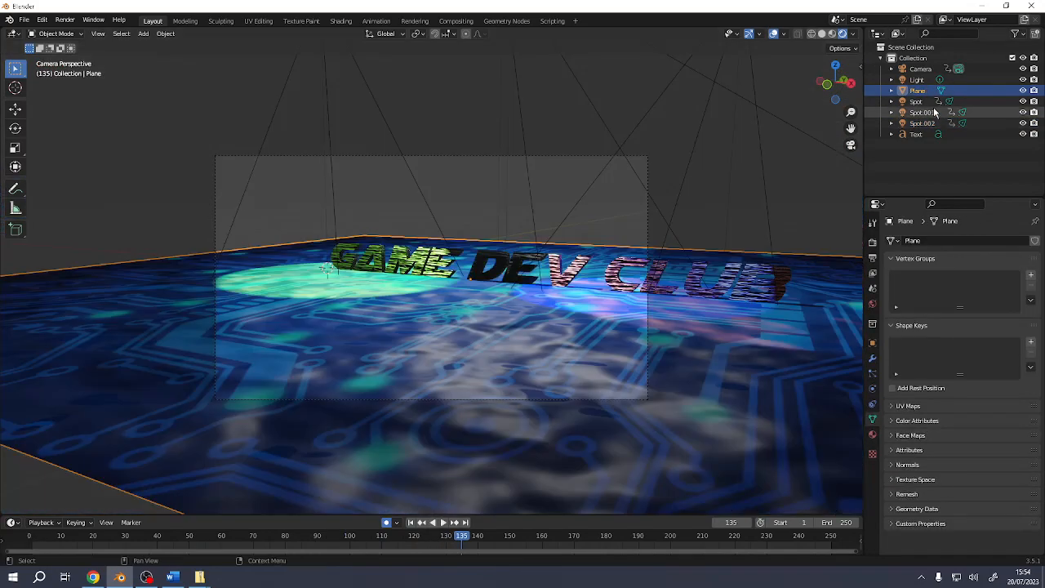
pyautogui.click(916, 101)
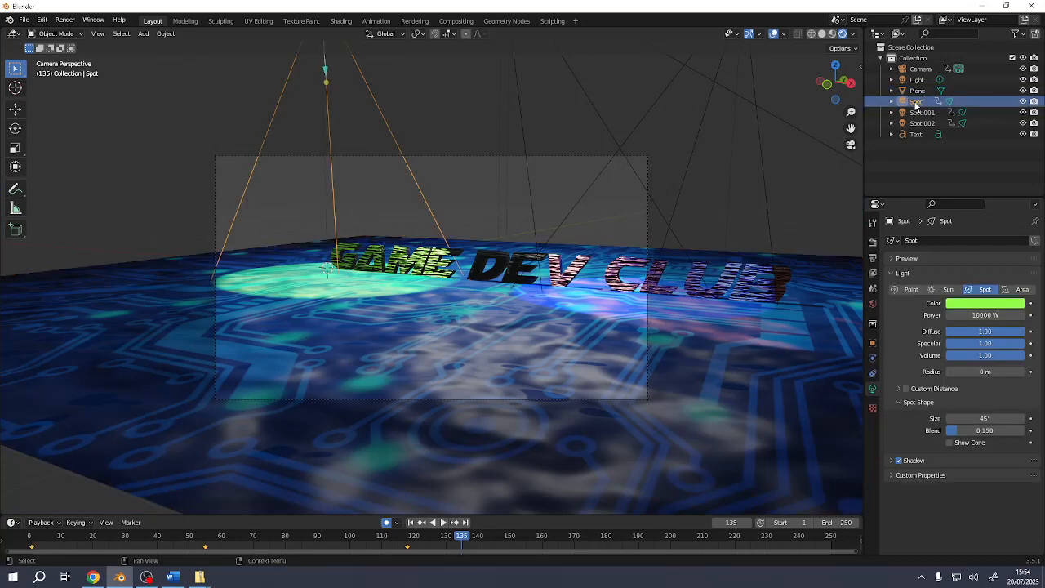
pyautogui.moveTo(835, 81)
pyautogui.mouseDown()
pyautogui.moveTo(810, 97)
pyautogui.moveTo(841, 86)
pyautogui.mouseUp()
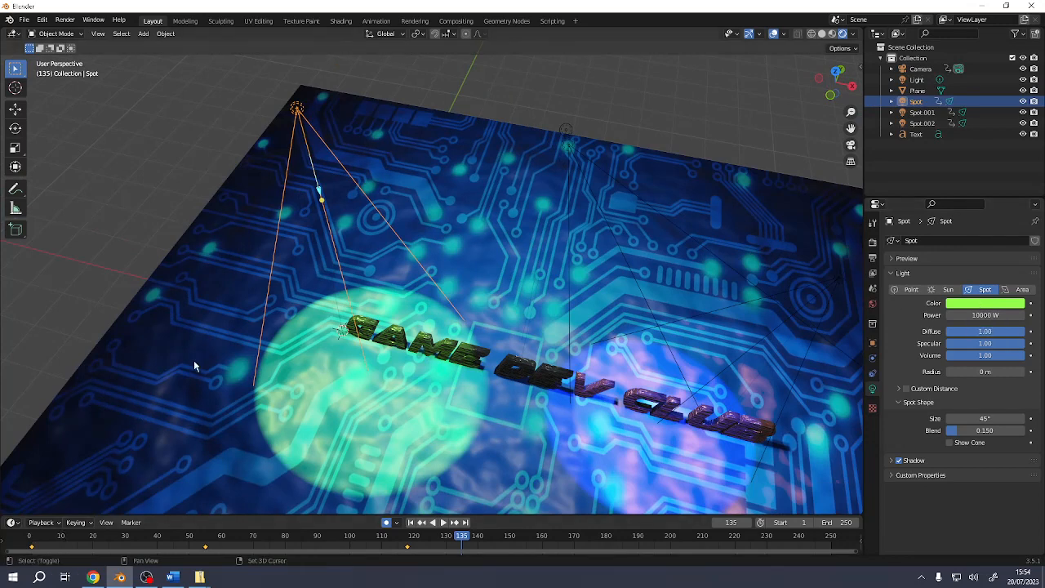
pyautogui.hotkey('shift', 'Left')
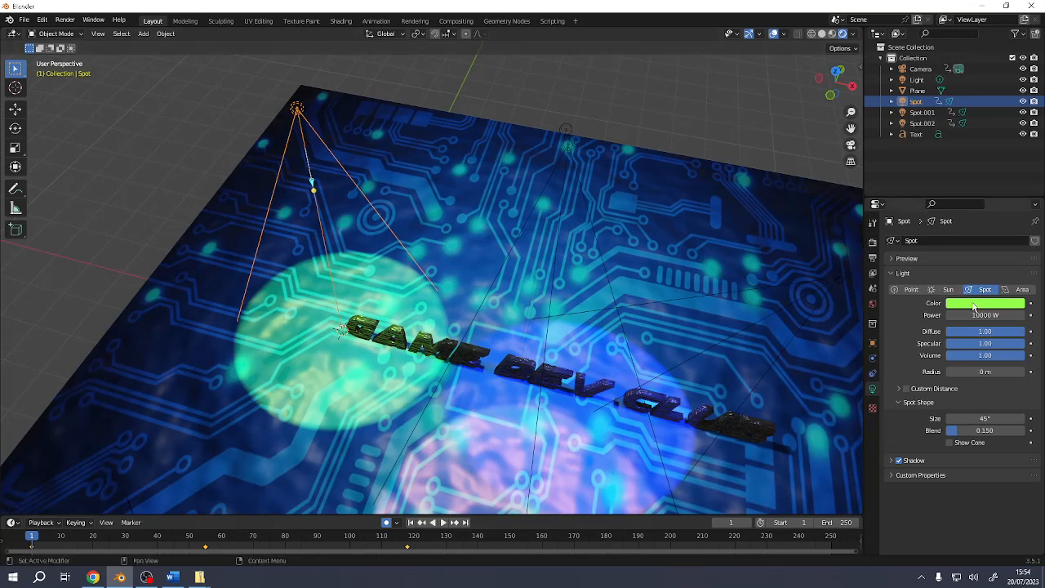
pyautogui.press('i')
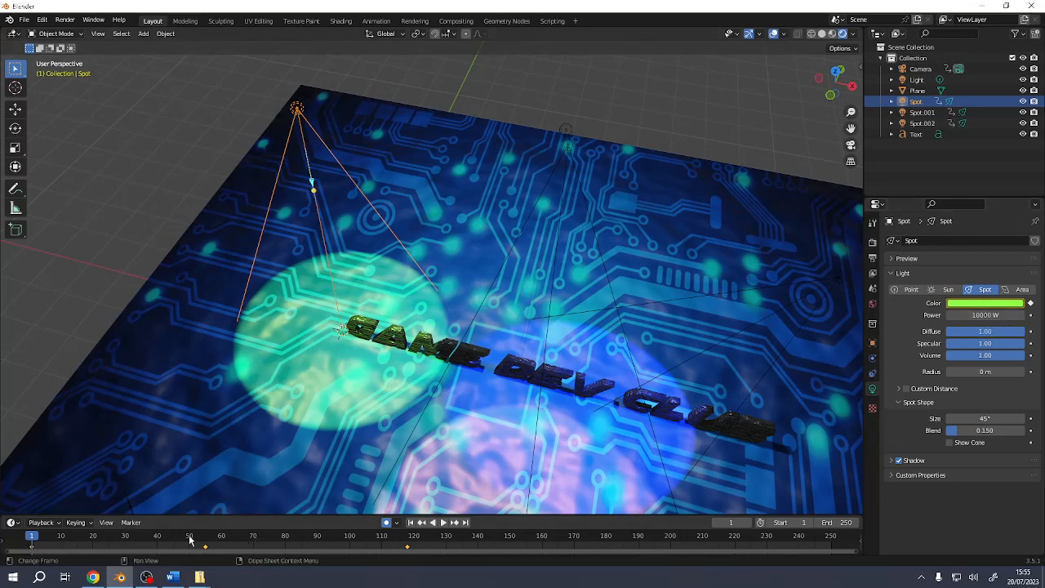
# - At frame 60, change the green Spot light's colour to red to record a colour keyframe
pyautogui.click(221, 538)
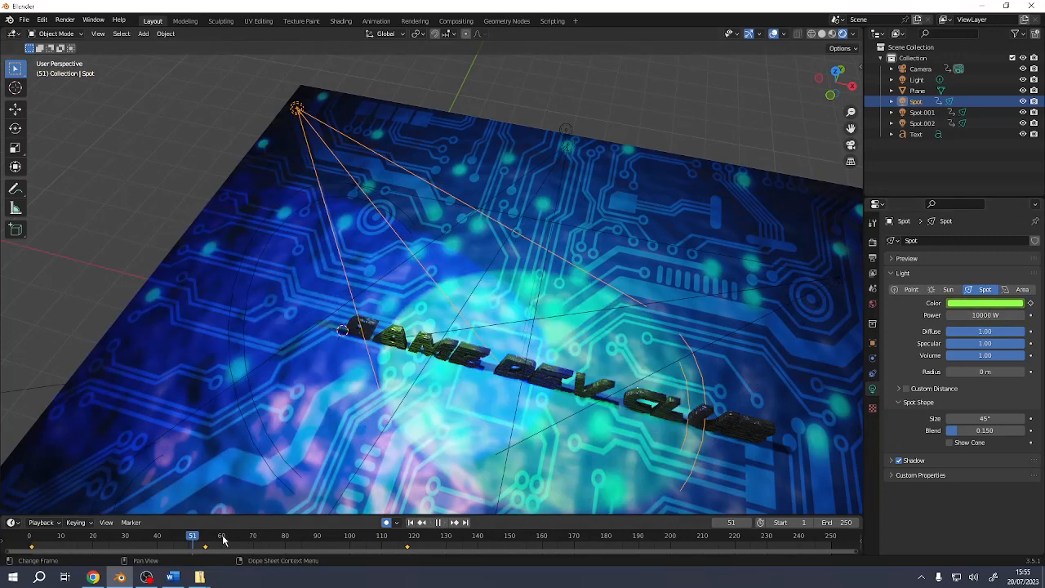
pyautogui.click(976, 308)
pyautogui.click(968, 232)
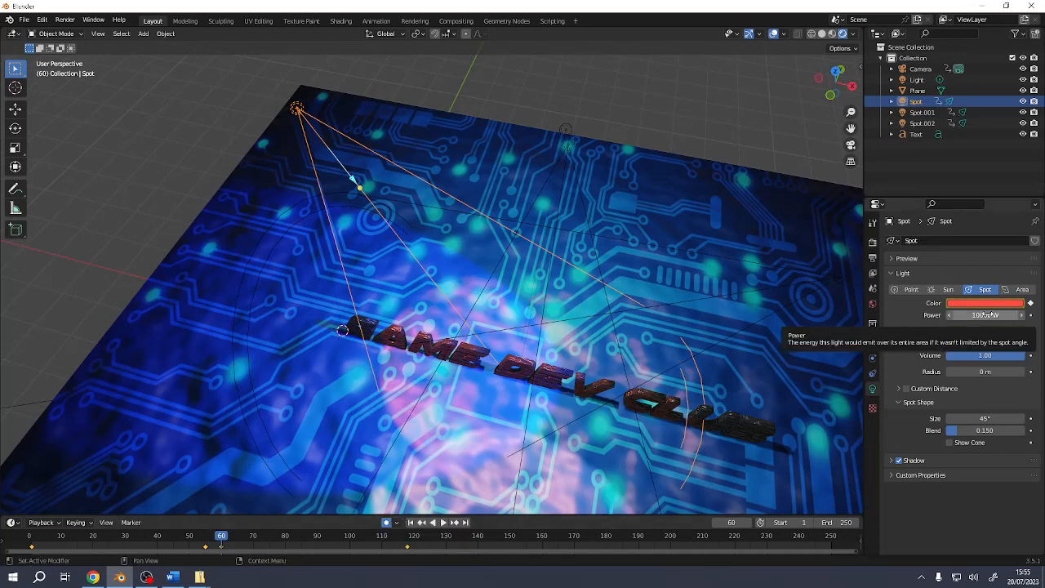
# - Set the power of the light shining on "GAME" to 0 W at frame 60
pyautogui.click(987, 314)
pyautogui.write('0')
pyautogui.press('Return')
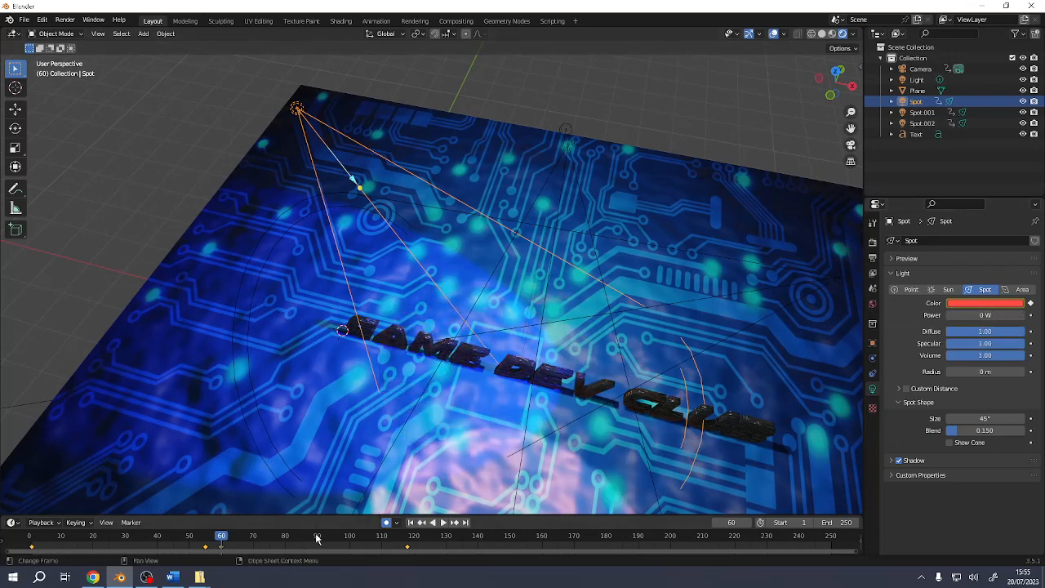
# - Move to frame 96 and set the selected Spot light's power to 20000 W
pyautogui.click(339, 541)
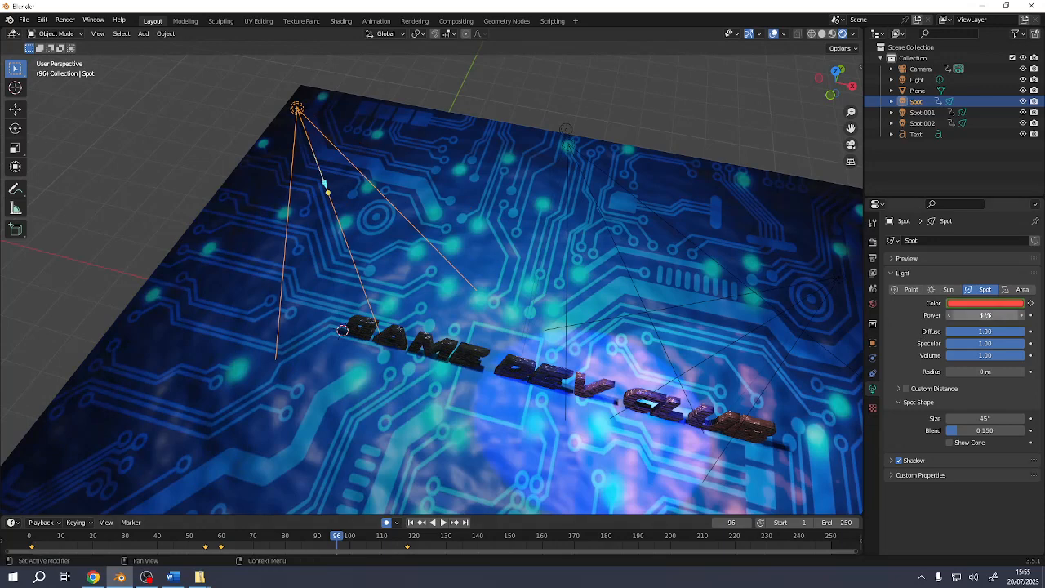
pyautogui.click(949, 314)
pyautogui.write('20000')
pyautogui.press('Return')
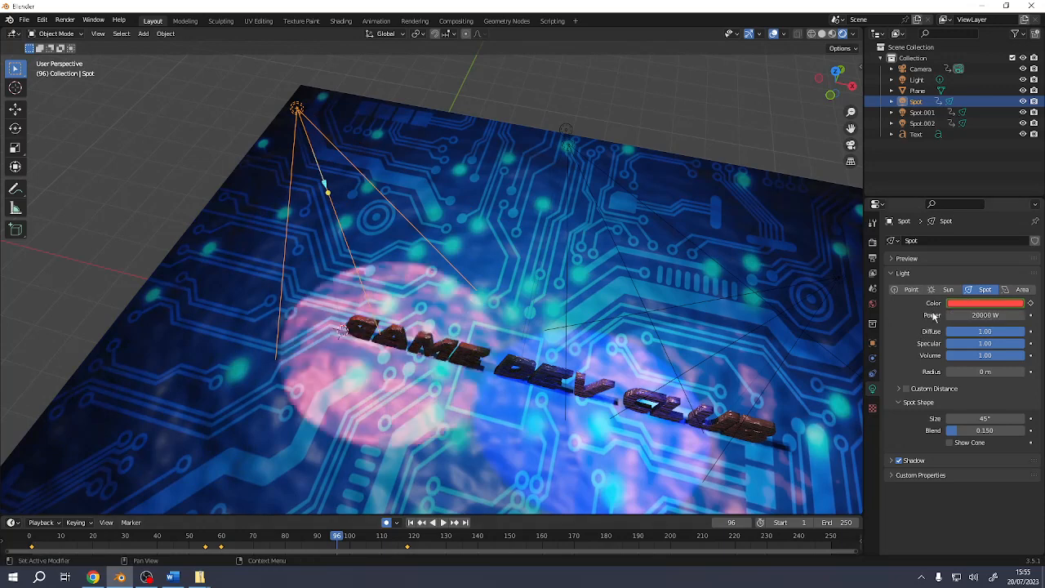
# - Change the Spot light's colour to yellow at frame 96 and set its spot blend to 1.000
pyautogui.click(997, 304)
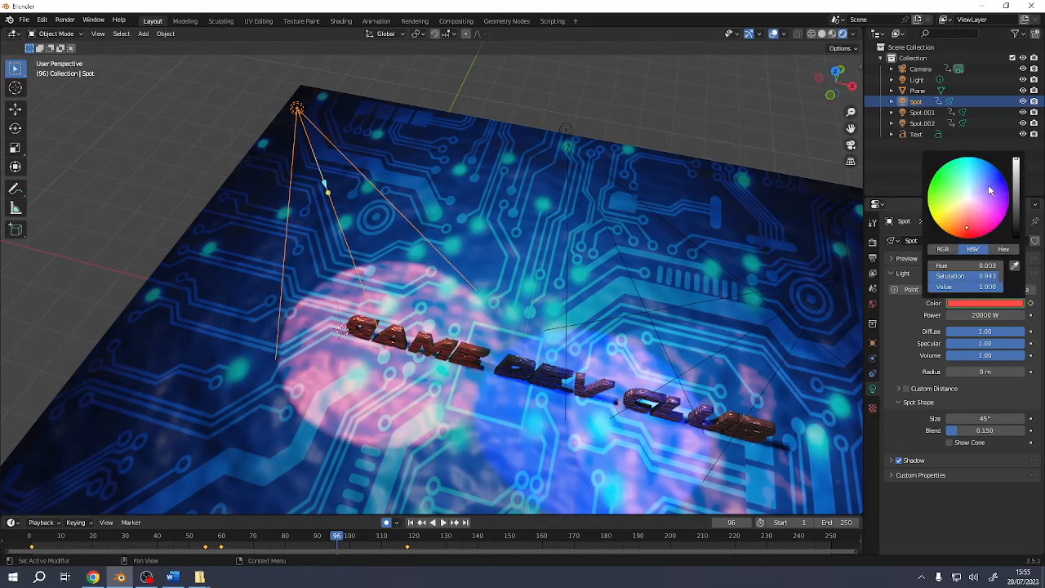
pyautogui.click(945, 210)
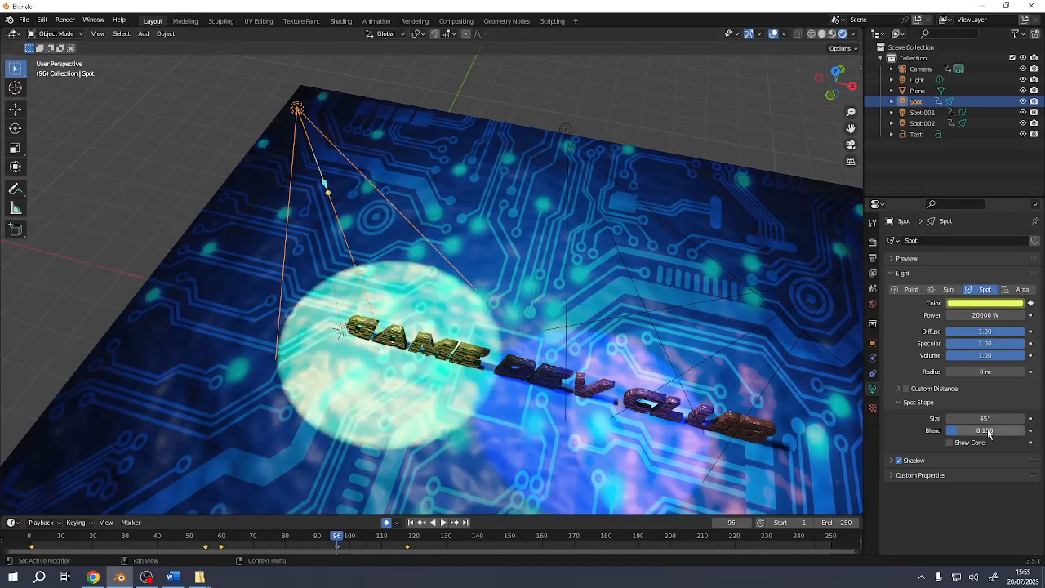
pyautogui.moveTo(988, 433); pyautogui.dragTo(1025, 431)
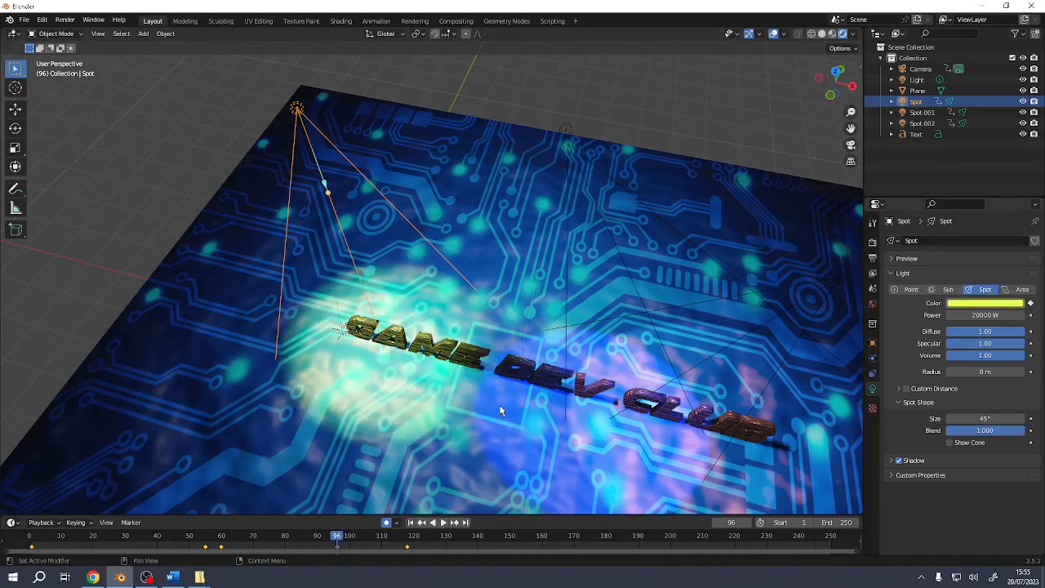
# - Play the animation from frame 1 and view it through the camera to check the colour-changing spotlight
pyautogui.click(411, 522)
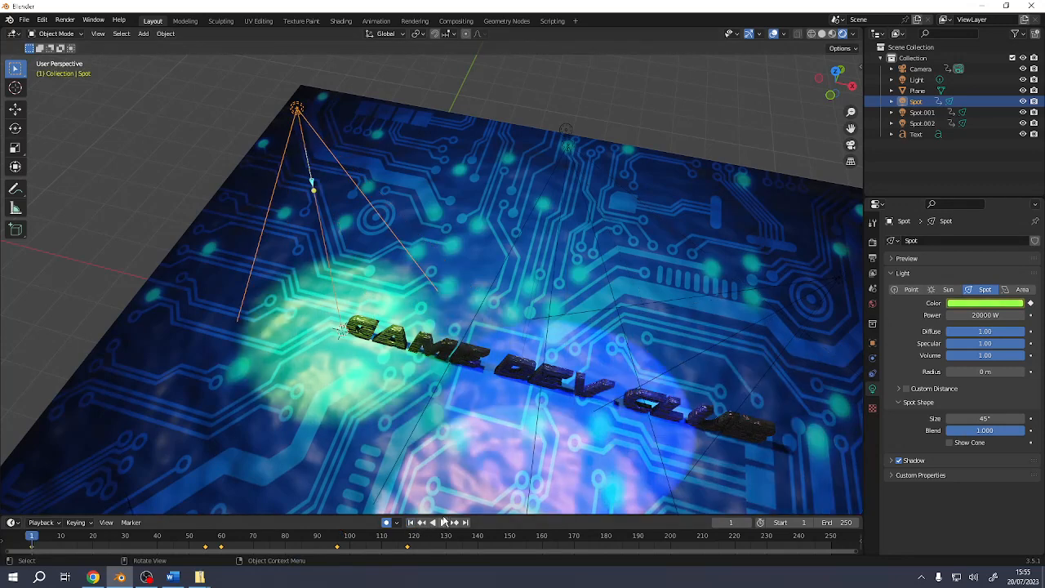
pyautogui.click(444, 522)
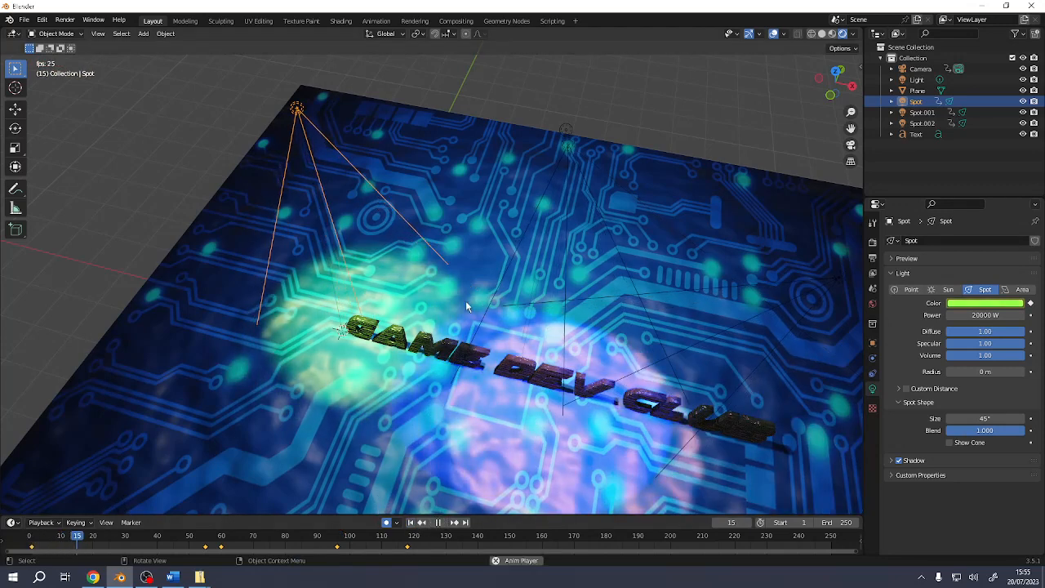
pyautogui.moveTo(467, 307); pyautogui.dragTo(449, 294, button='middle')
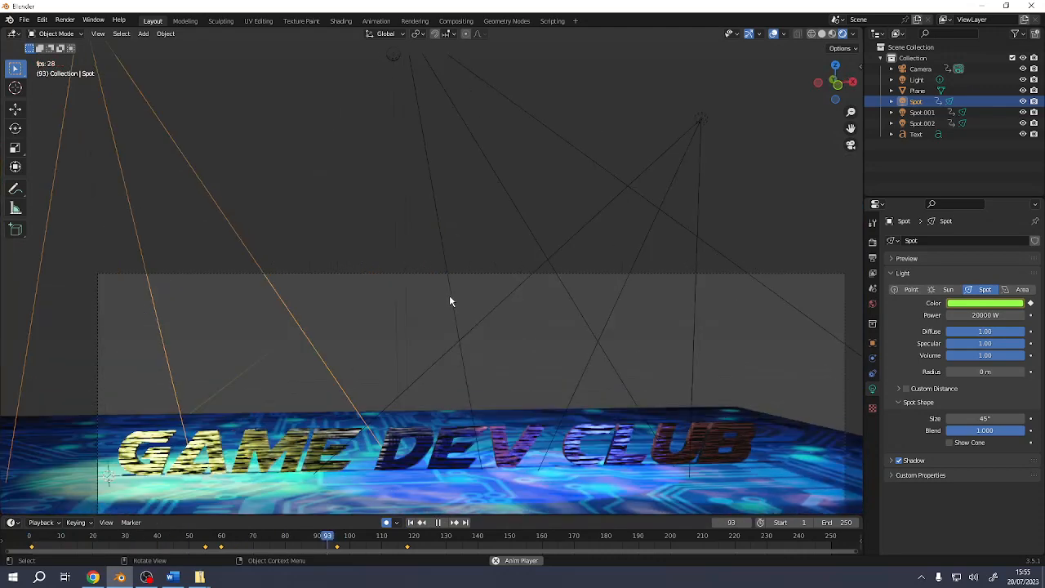
pyautogui.moveTo(449, 301); pyautogui.dragTo(449, 301, button='middle')
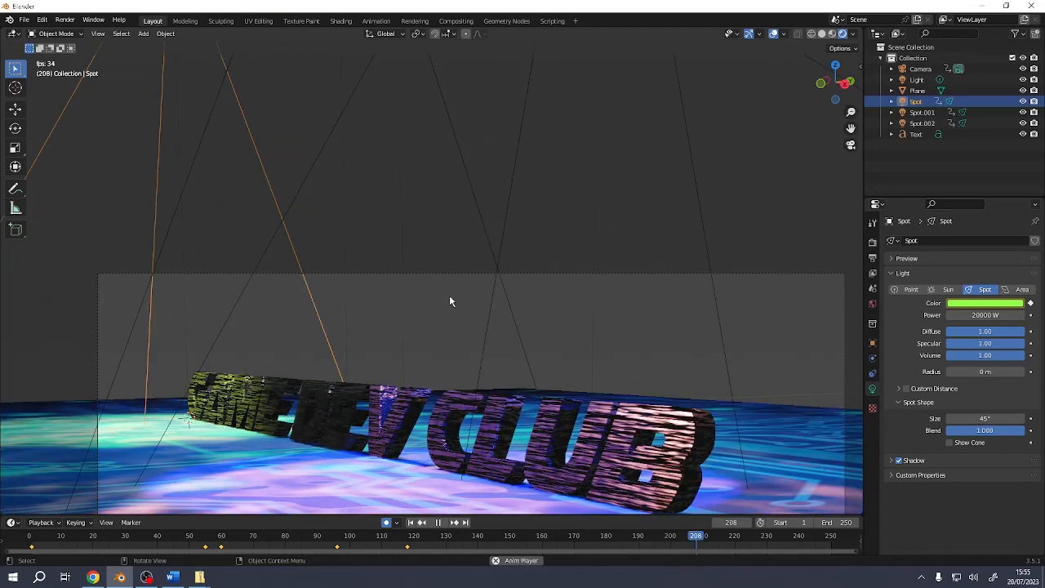
pyautogui.press('space')
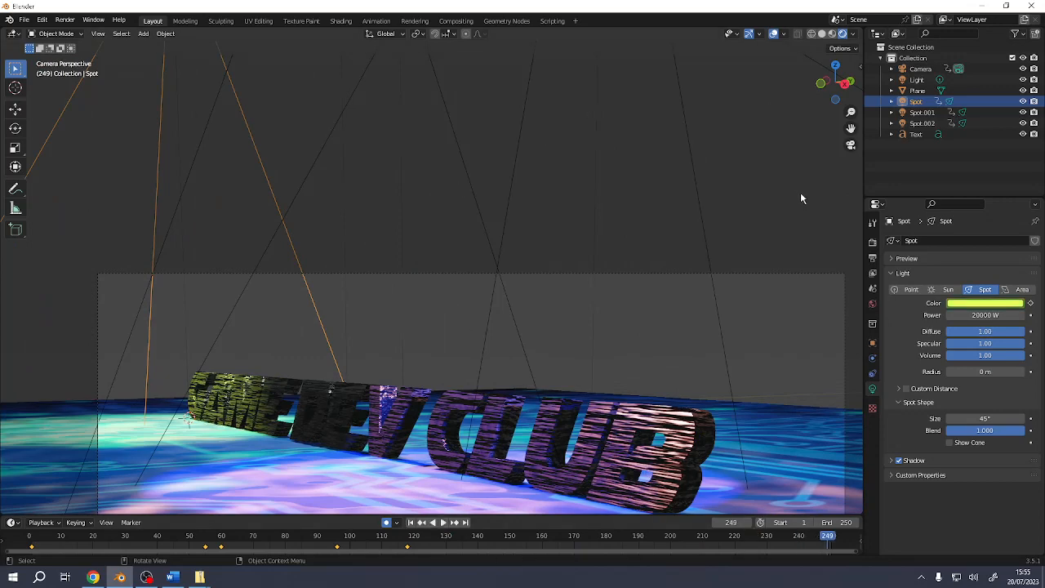
# - Set the output file format to FFmpeg Video and accept C:\tmp\ as the output folder
pyautogui.click(873, 258)
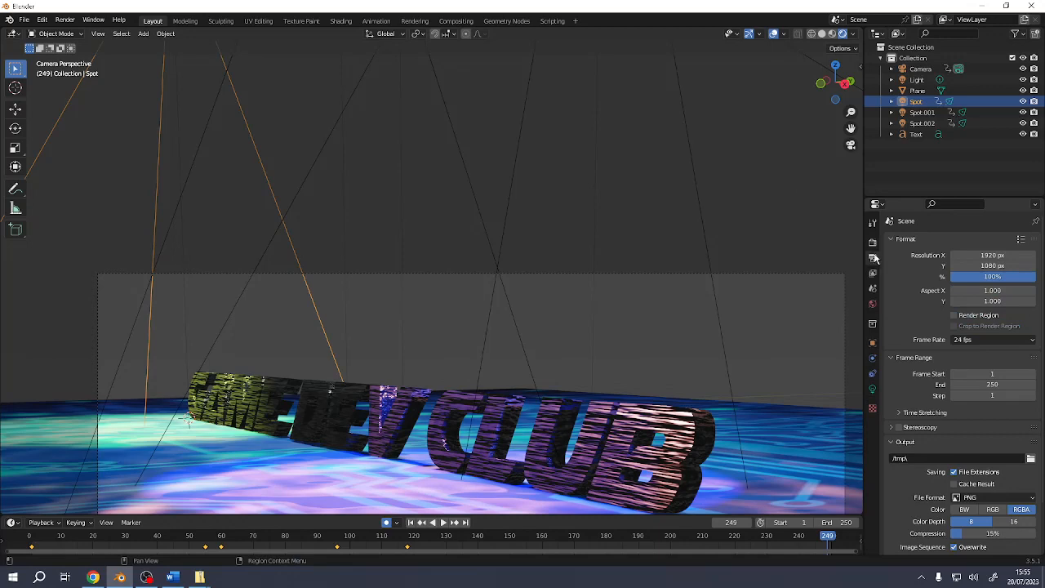
pyautogui.click(872, 244)
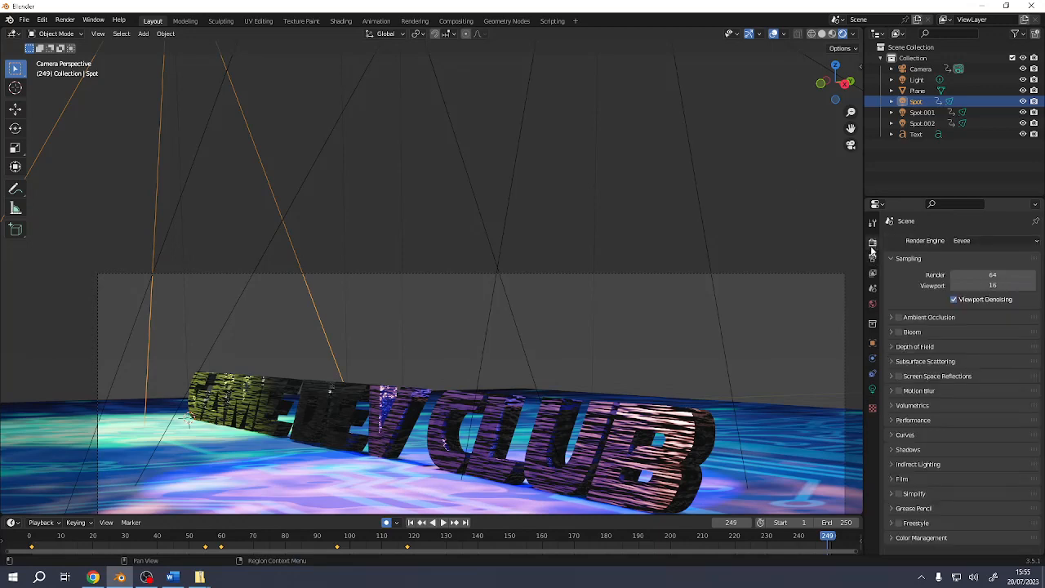
pyautogui.click(873, 258)
pyautogui.scroll(-2, 892, 282)
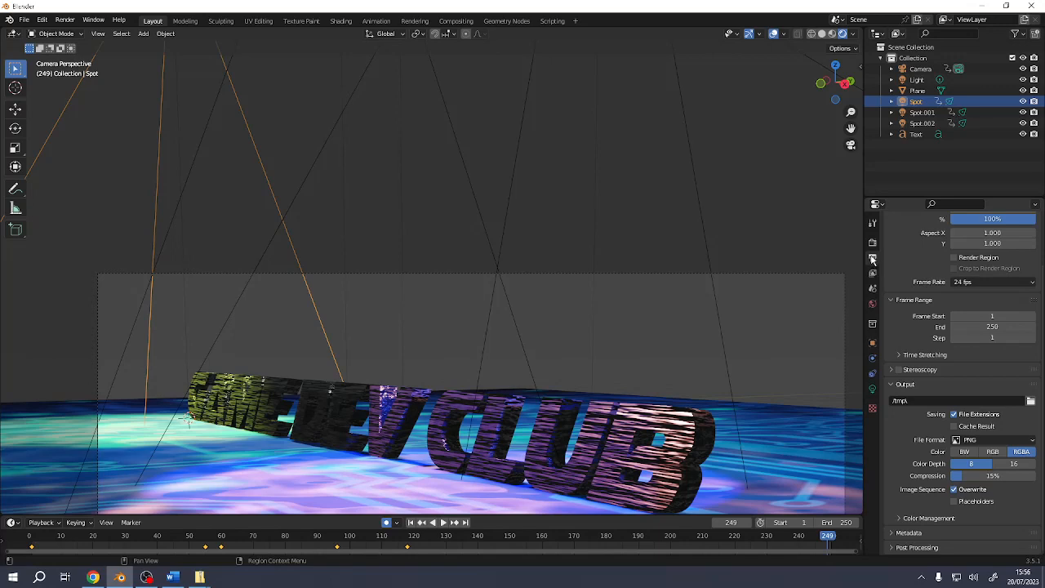
pyautogui.click(970, 441)
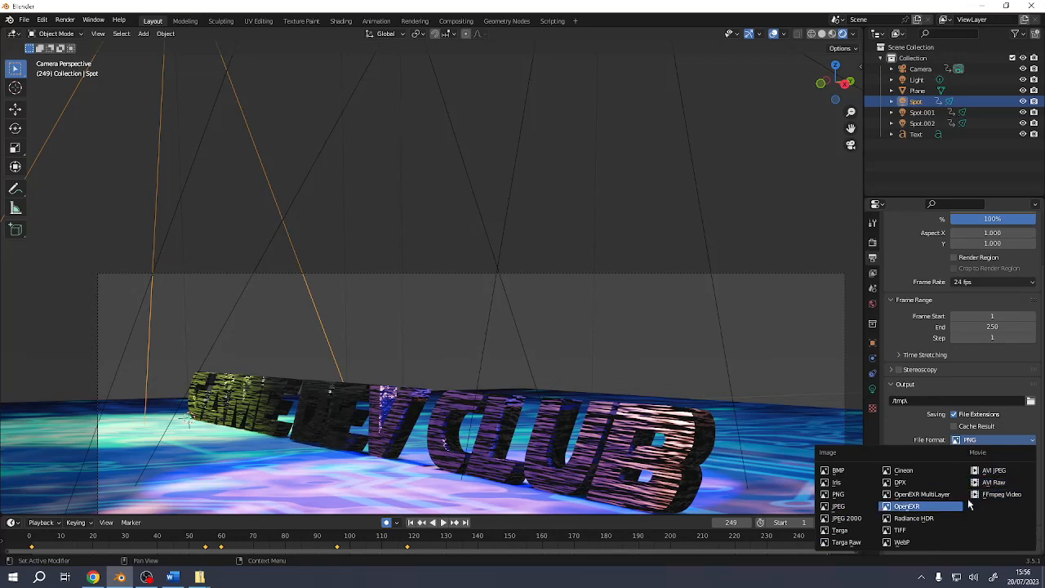
pyautogui.click(1009, 498)
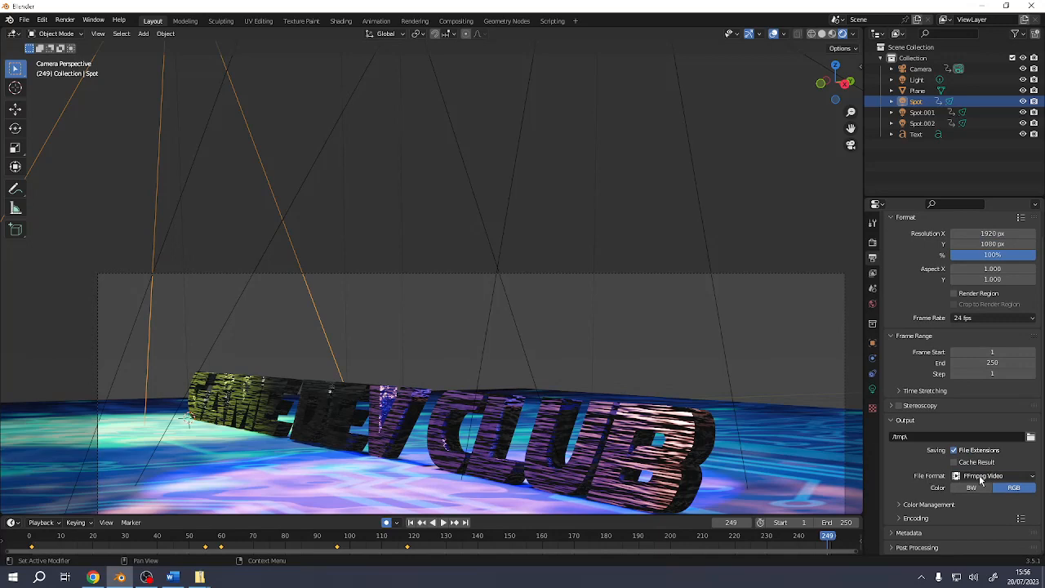
pyautogui.click(1032, 438)
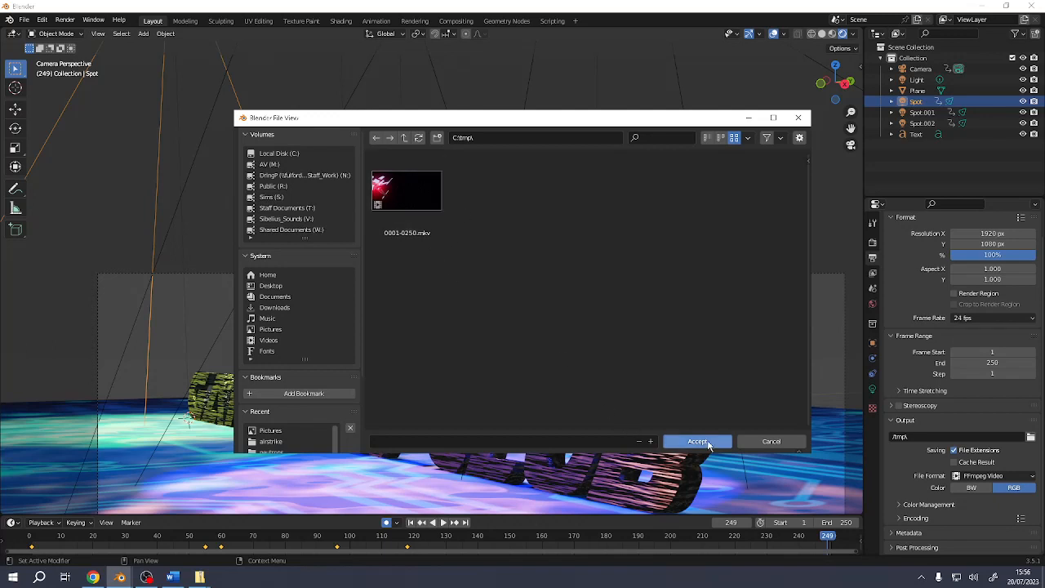
pyautogui.click(709, 442)
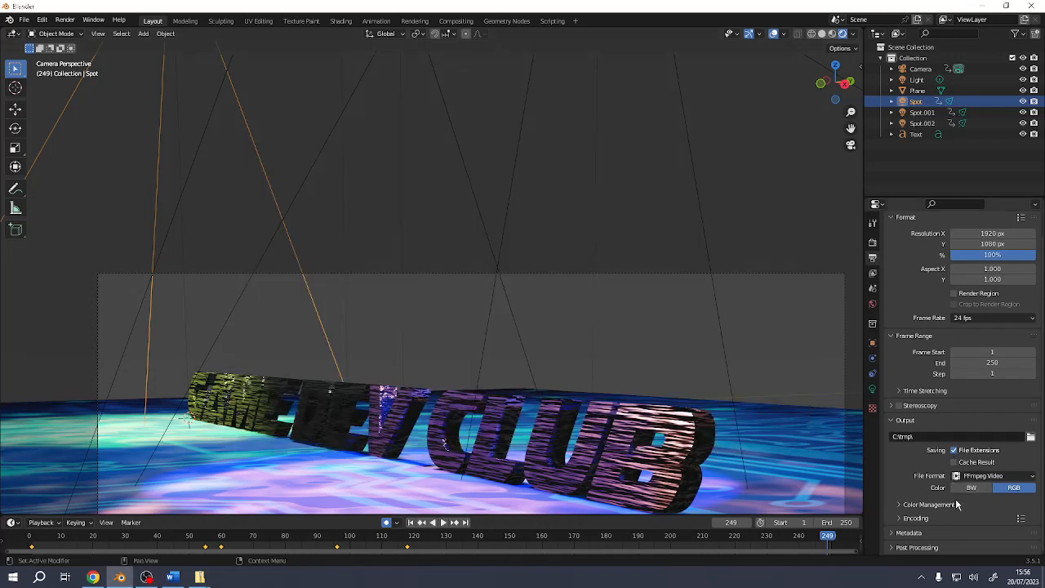
# - Set the video encoding container to MPEG-4
pyautogui.click(902, 517)
pyautogui.scroll(-4, 923, 507)
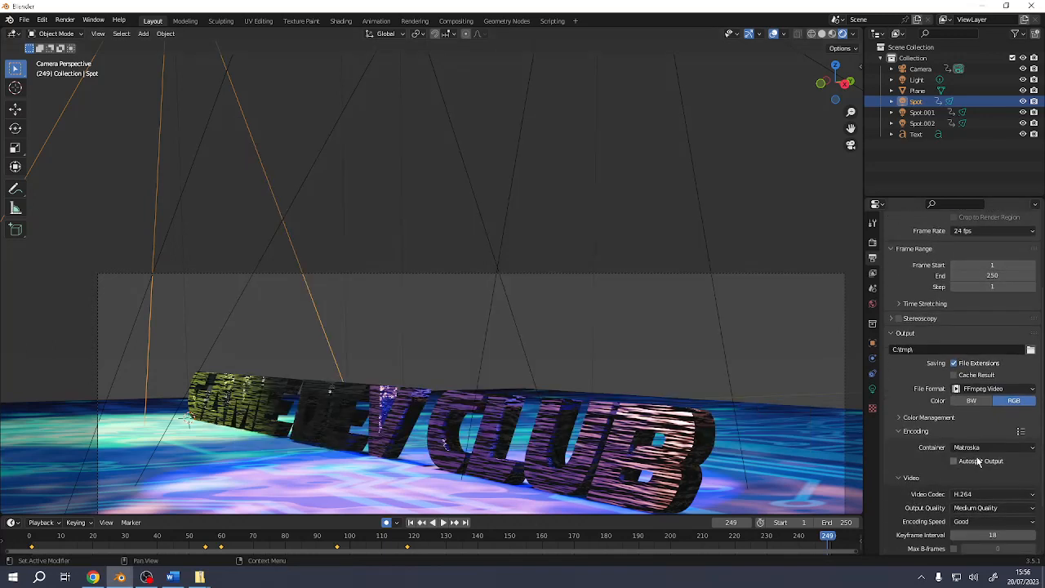
pyautogui.click(994, 447)
pyautogui.click(986, 416)
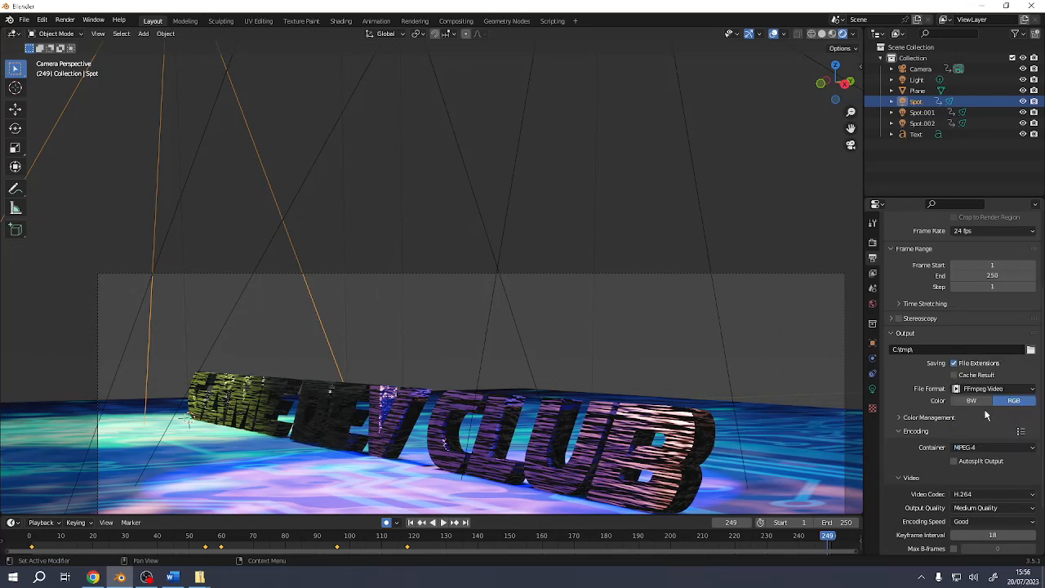
# - Move to frame 119 and set the animation's end frame to 120
pyautogui.click(411, 542)
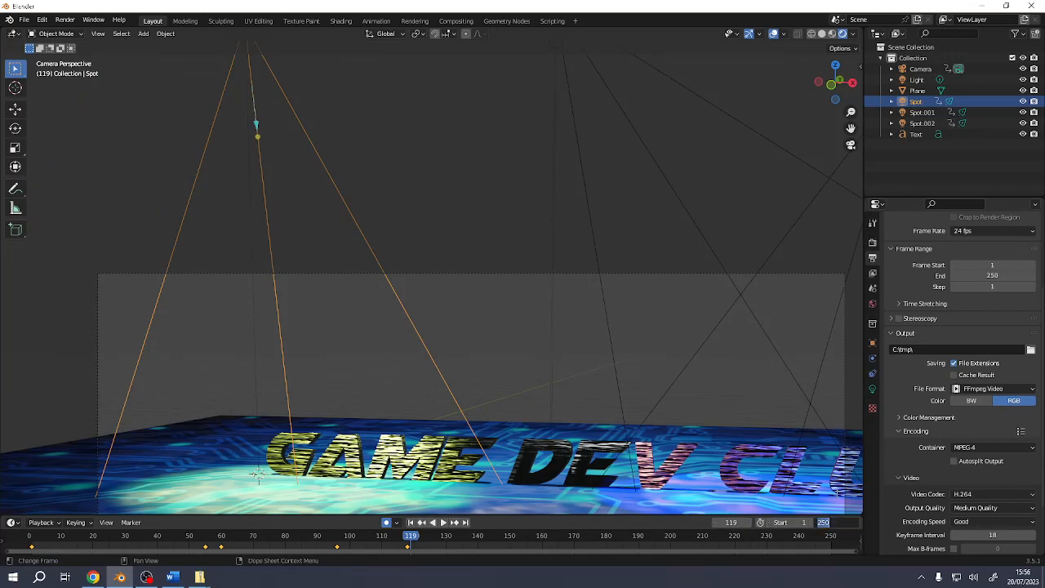
pyautogui.write('120')
pyautogui.press('Return')
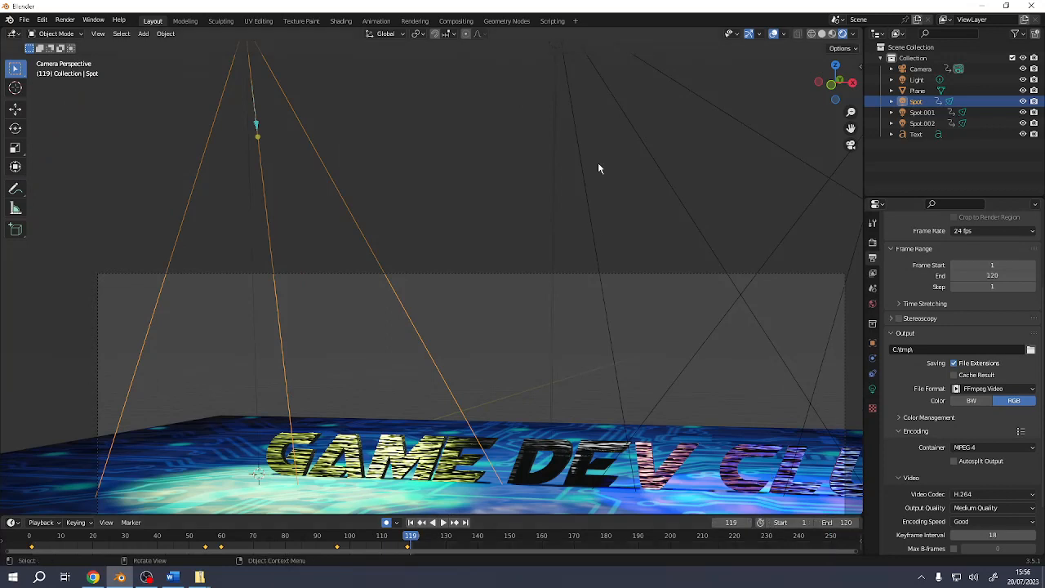
# - Render the animation to the video file and close the render window
pyautogui.click(93, 20)
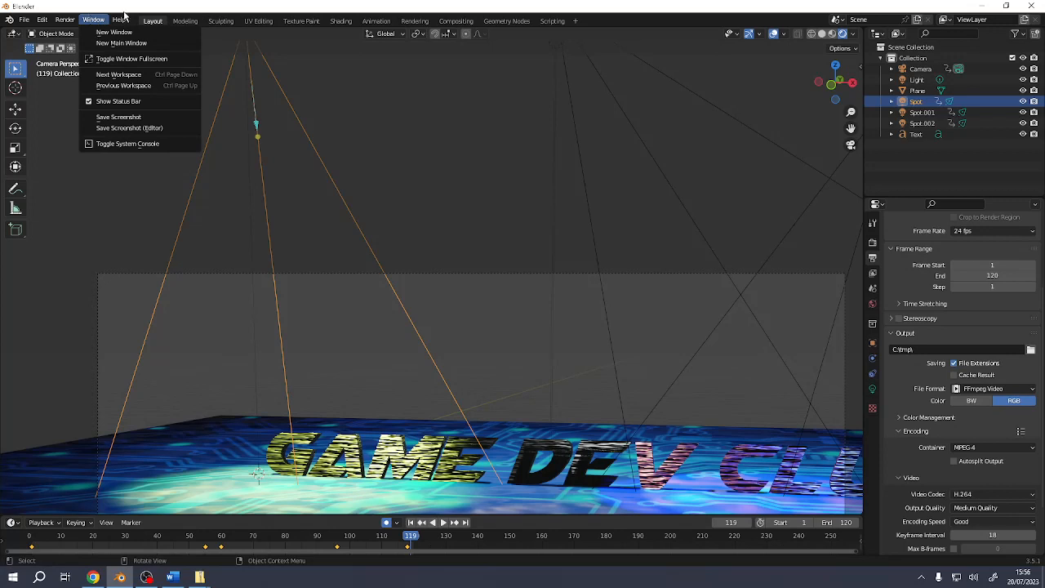
pyautogui.click(155, 24)
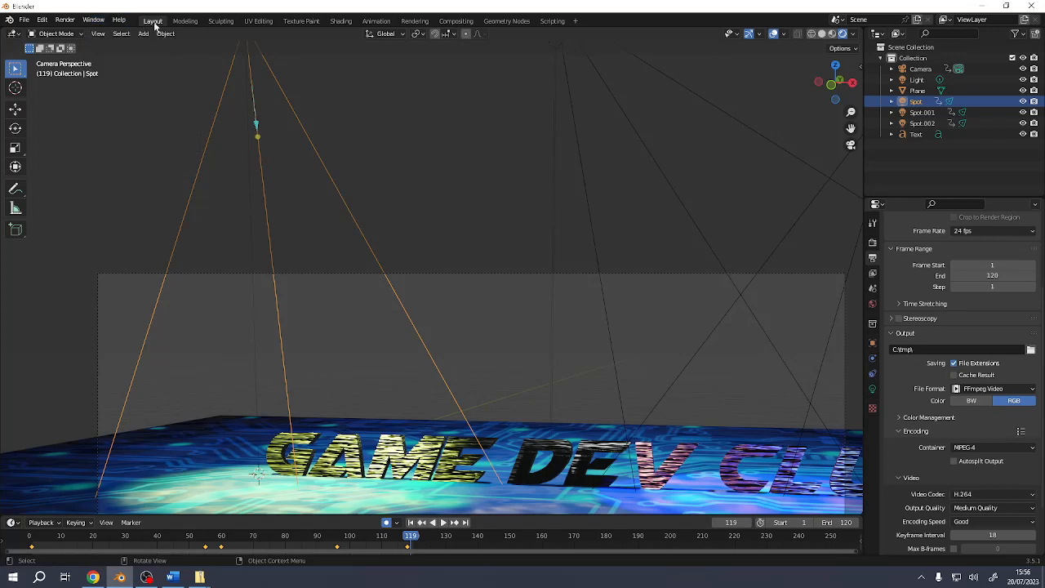
pyautogui.click(64, 20)
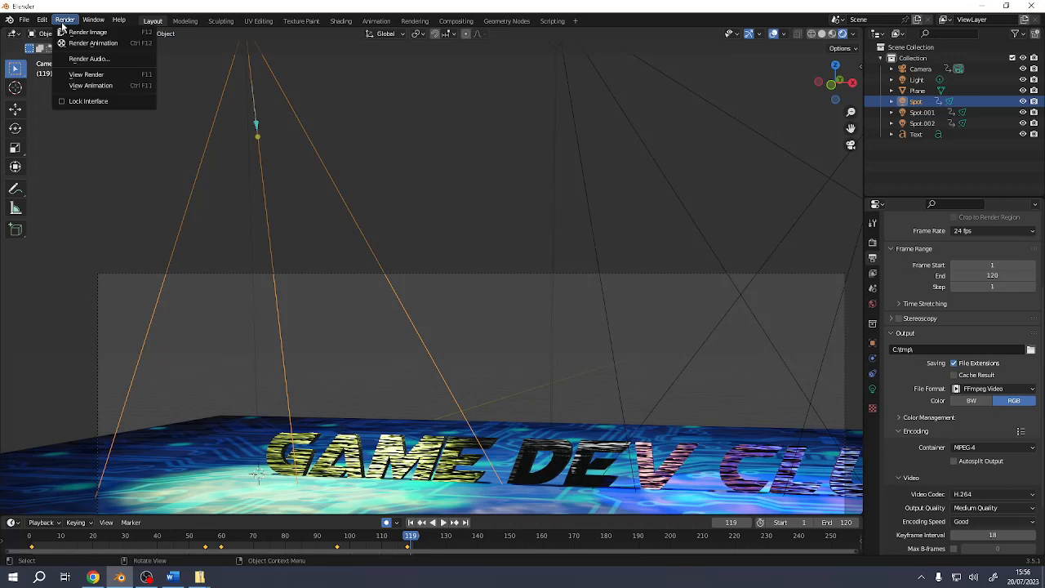
pyautogui.click(76, 89)
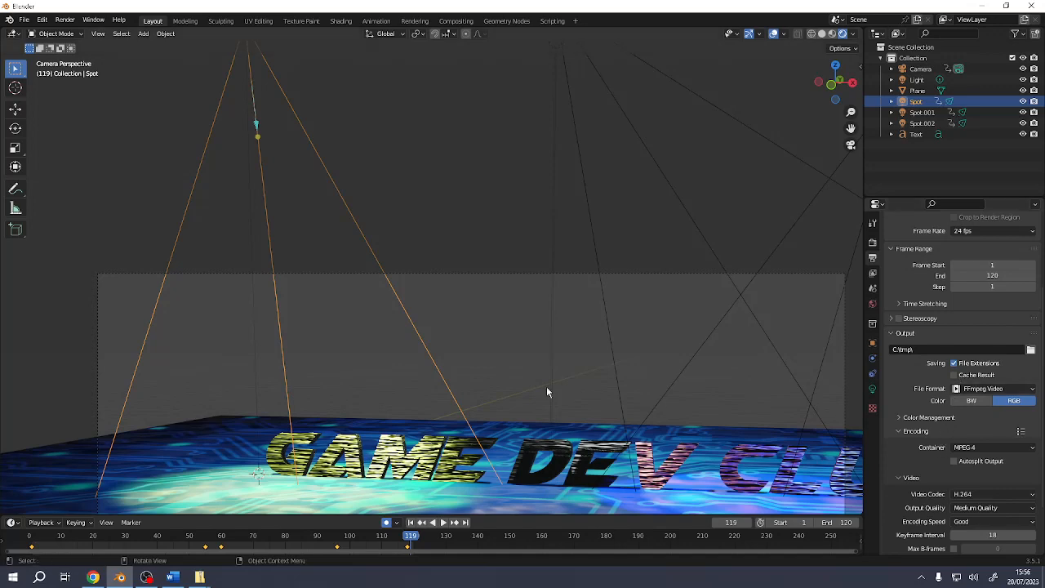
pyautogui.moveTo(471, 354); pyautogui.dragTo(508, 364, button='middle')
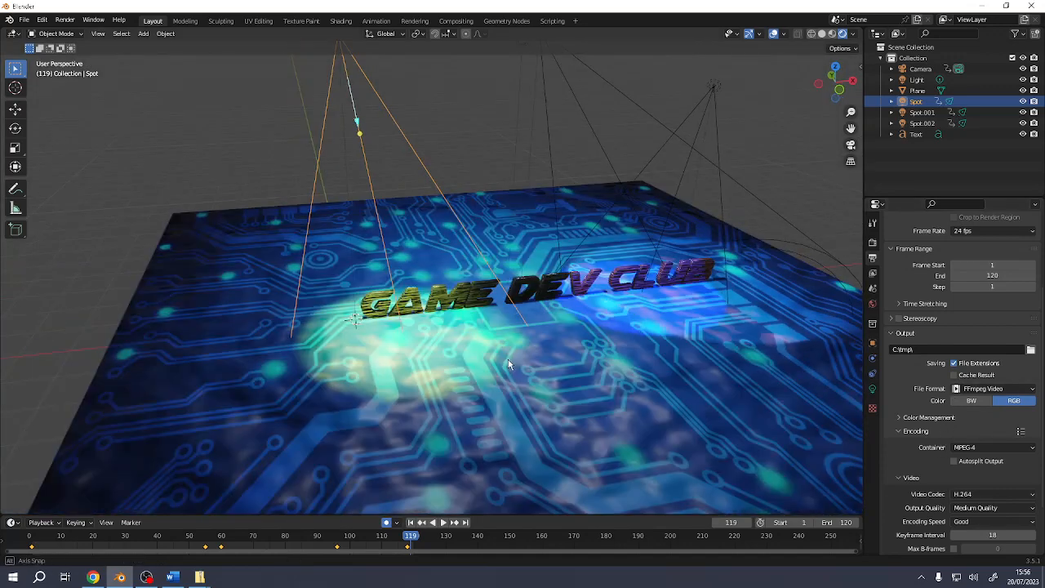
pyautogui.hotkey('ctrl', 'F12')
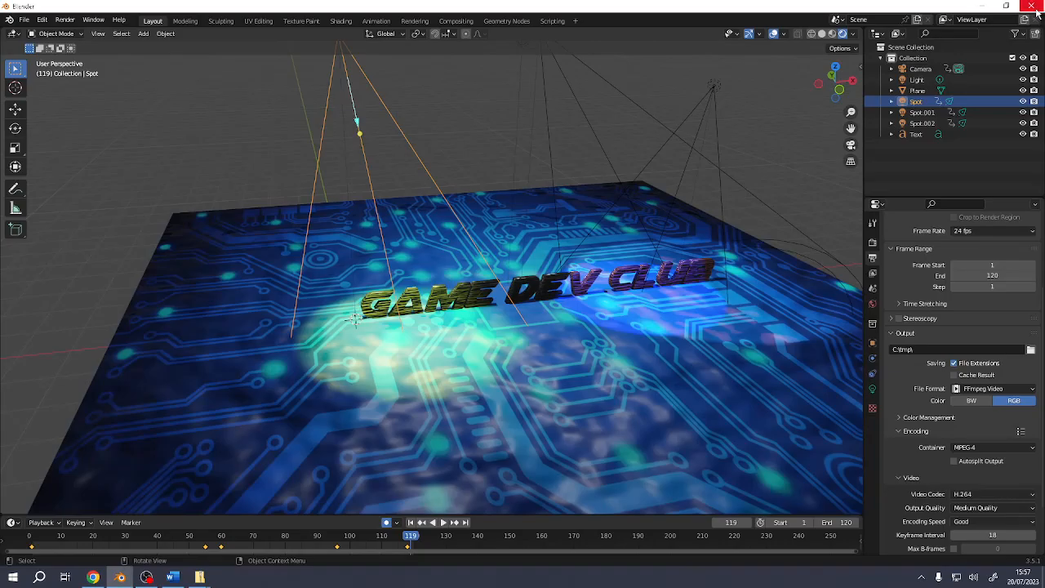
pyautogui.click(1032, 8)
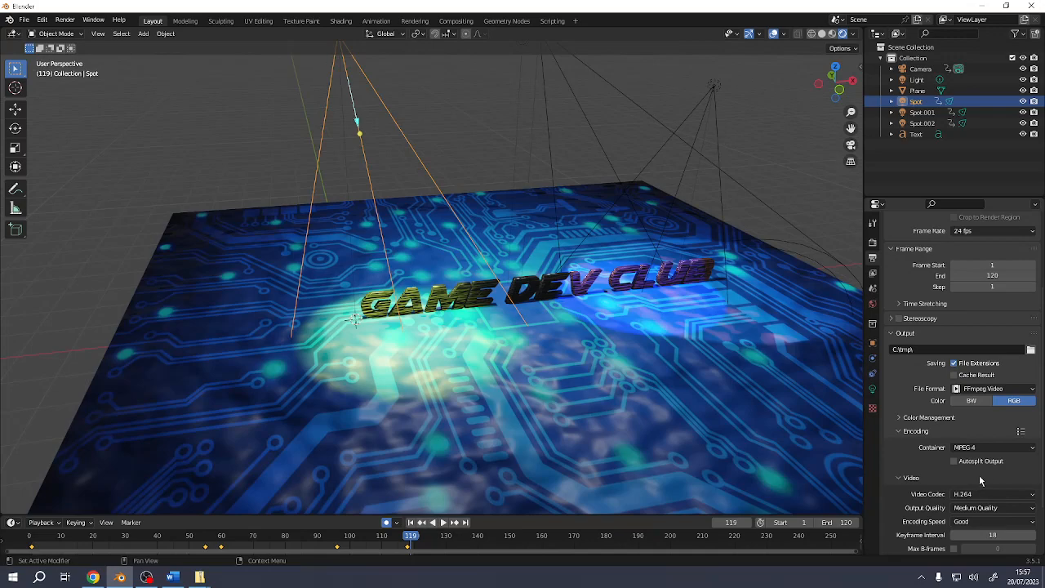
pyautogui.moveTo(536, 367); pyautogui.dragTo(513, 353, button='middle')
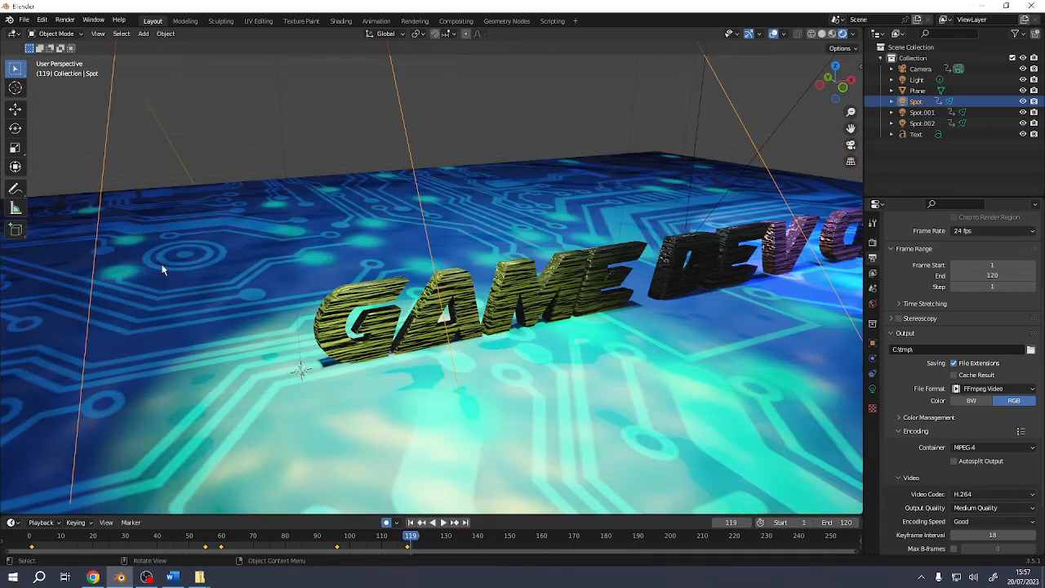